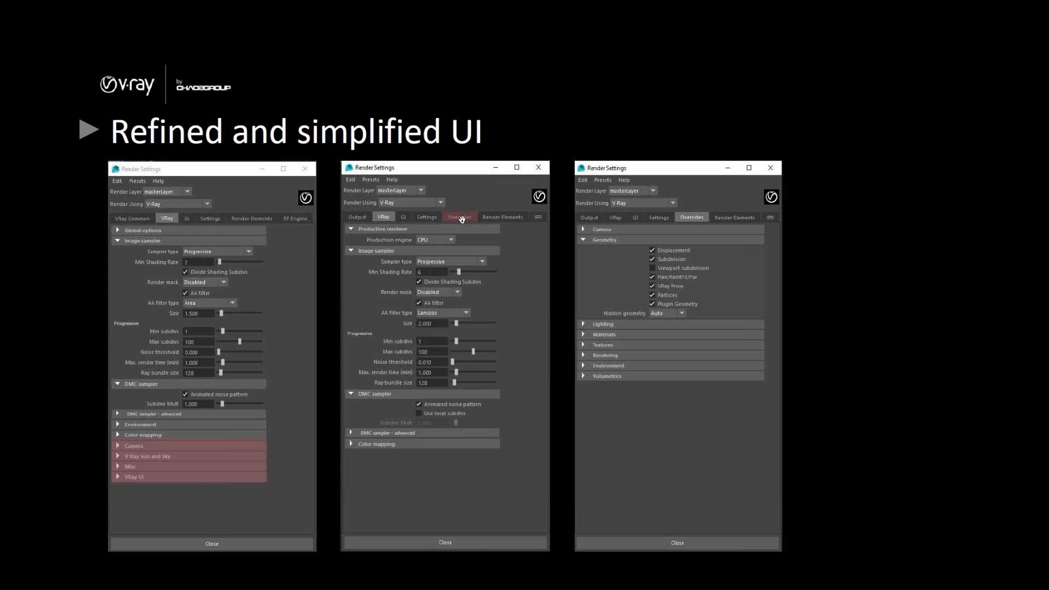
Step: Switch to Maya, minimize the frame buffer, and inspect the available production engine choices in the render settings
{"action": "key", "text": "alt+Tab"}
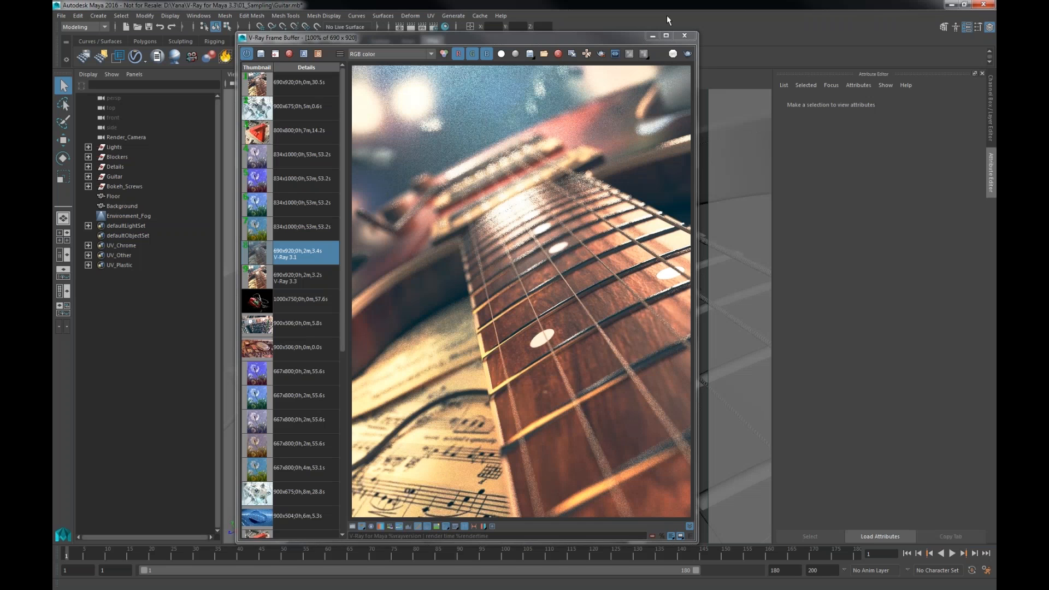
{"action": "left_click", "coordinate": [645, 34]}
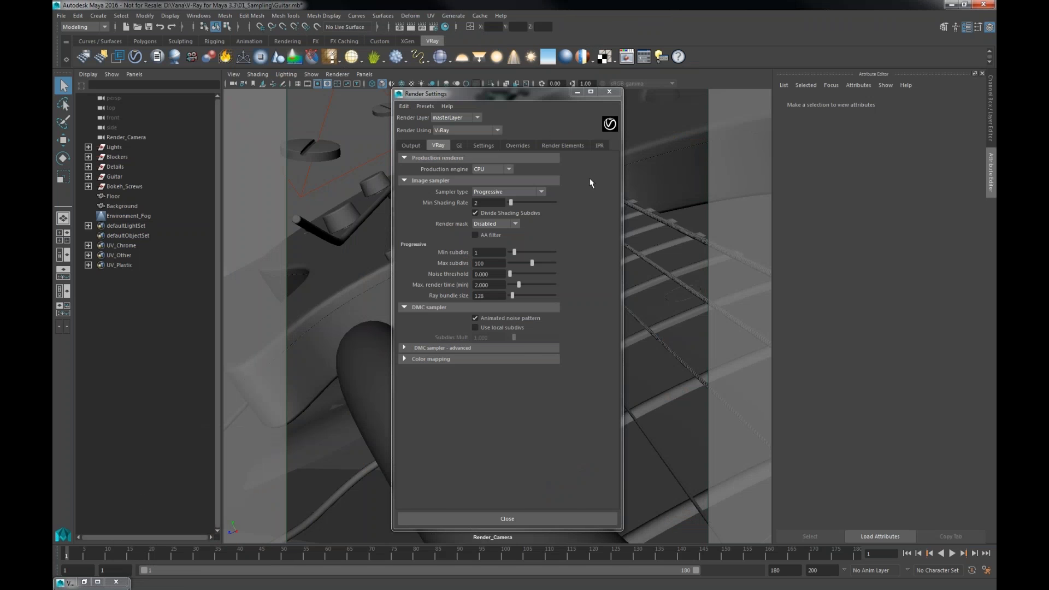
{"action": "left_click", "coordinate": [508, 170]}
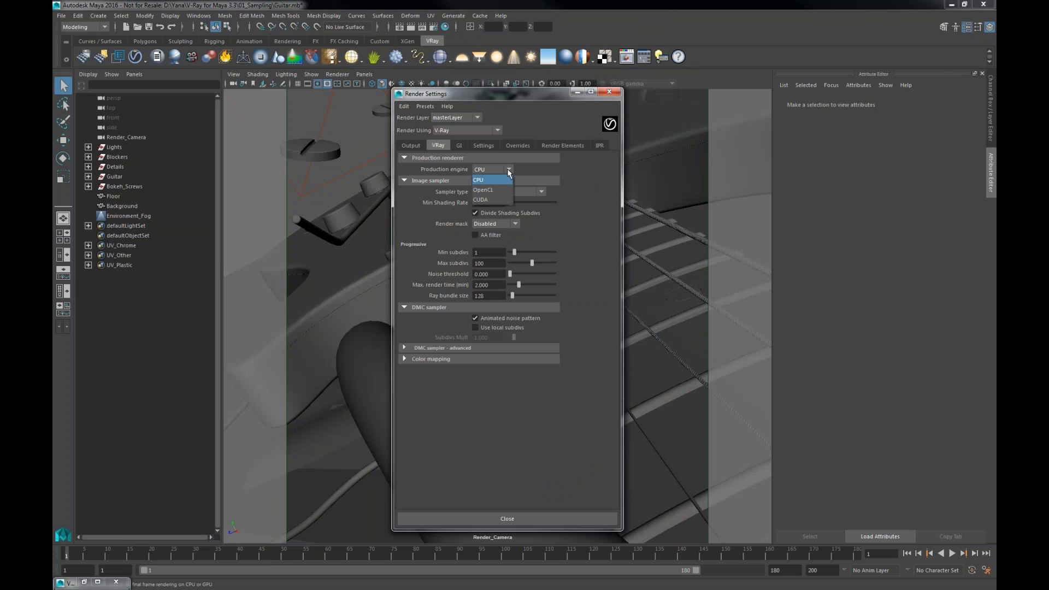
{"action": "left_click", "coordinate": [508, 172]}
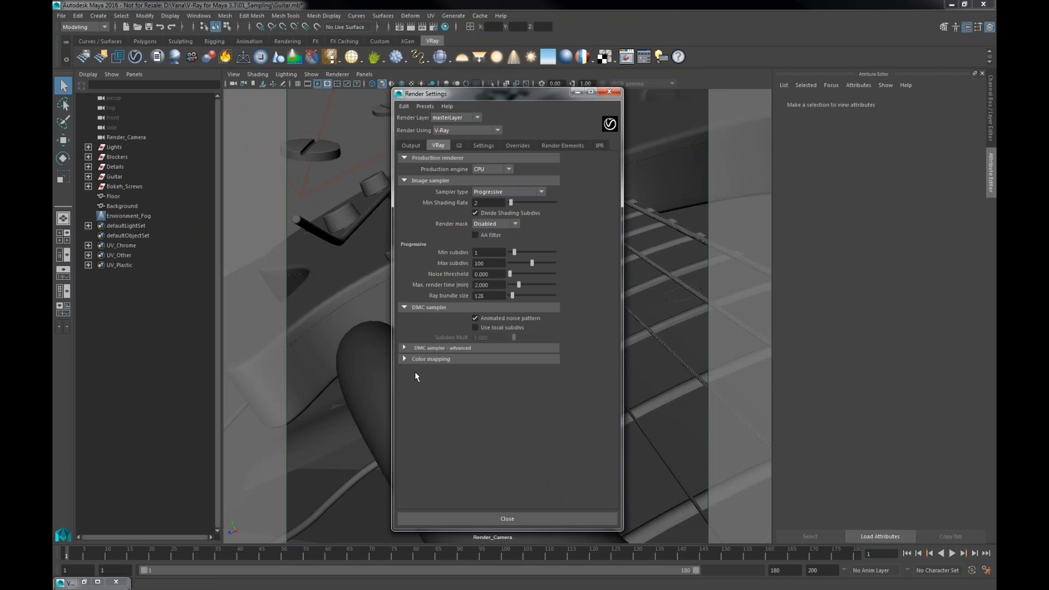
Step: Review the render overrides, checking the Camera section and expanding the Lighting section
{"action": "left_click", "coordinate": [517, 146]}
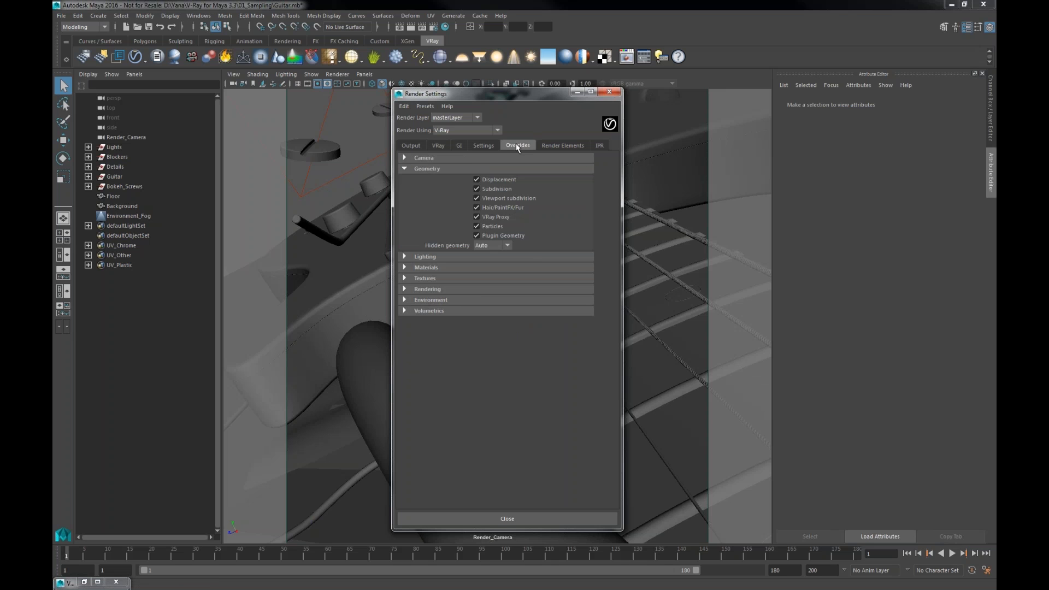
{"action": "left_click", "coordinate": [410, 159]}
{"action": "left_click", "coordinate": [410, 158]}
{"action": "left_click", "coordinate": [407, 257]}
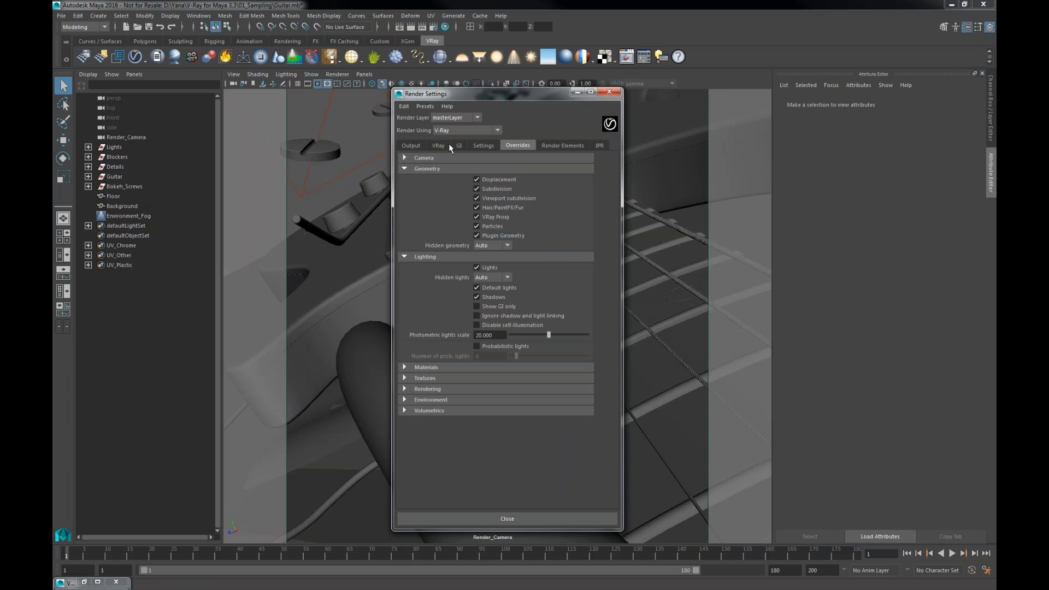
Step: Enable distributed rendering in the V-Ray render settings
{"action": "left_click", "coordinate": [481, 147]}
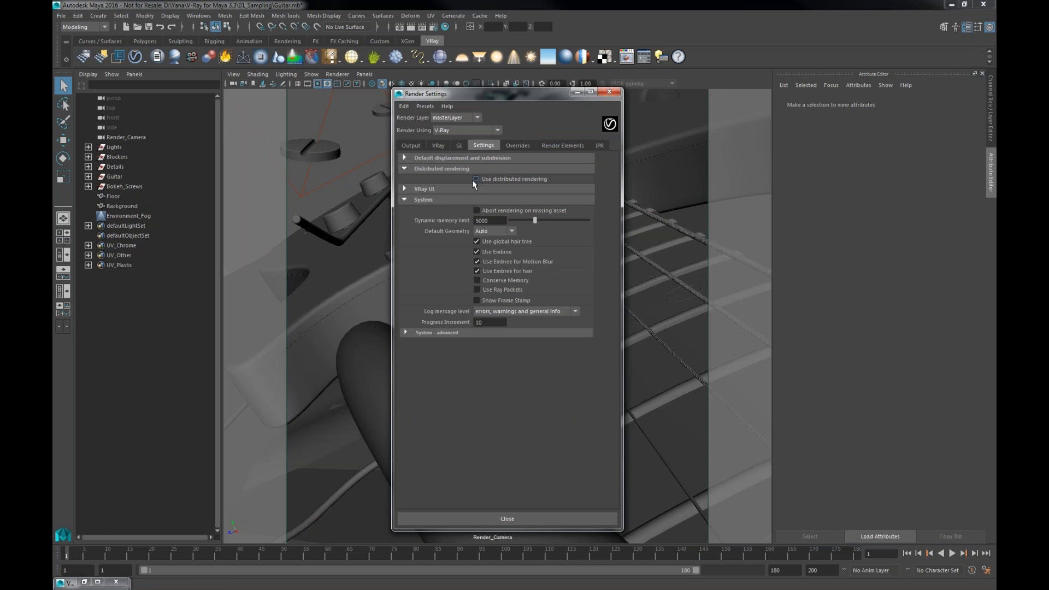
{"action": "left_click", "coordinate": [477, 180]}
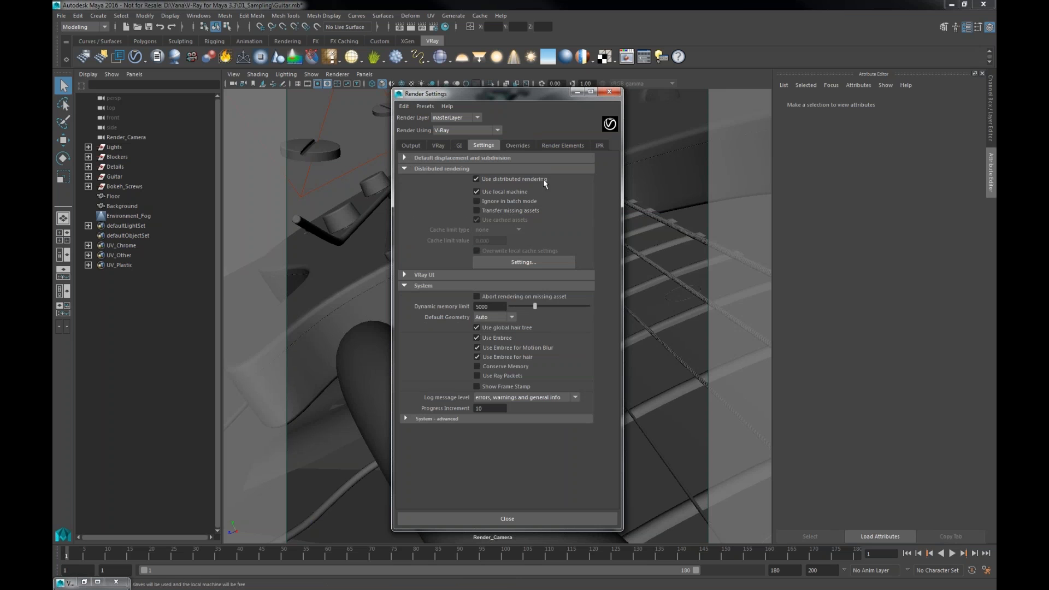
Step: Review the IPR settings and expand their Viewport options
{"action": "left_click", "coordinate": [599, 146]}
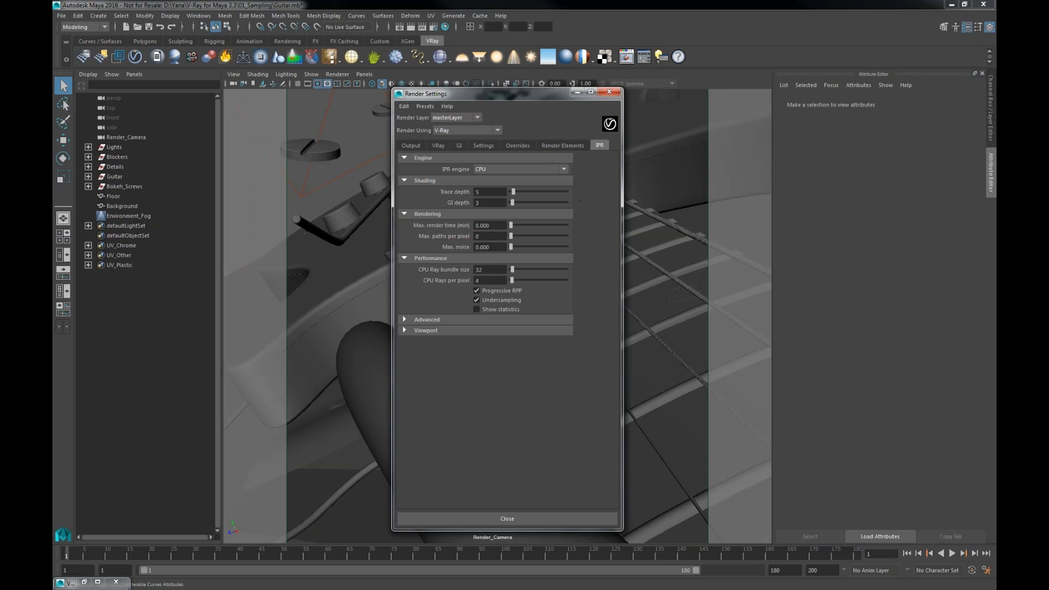
{"action": "left_click", "coordinate": [423, 30]}
{"action": "left_click", "coordinate": [407, 331]}
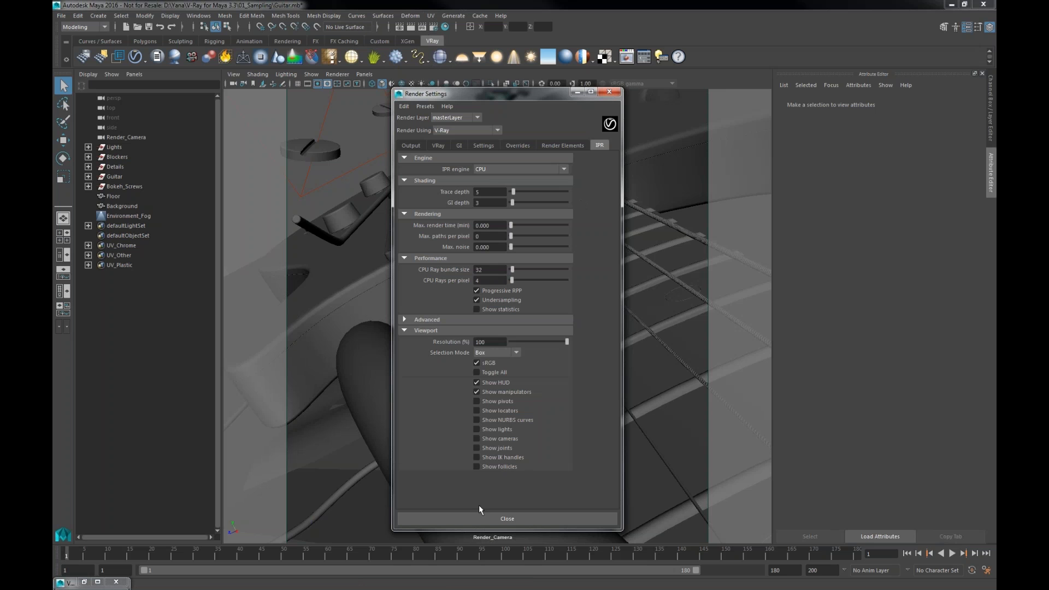
Step: Revisit the render overrides, close the render settings, and switch to Adobe Reader to show the Variance-based Adaptive Sampler slide
{"action": "left_click", "coordinate": [511, 146]}
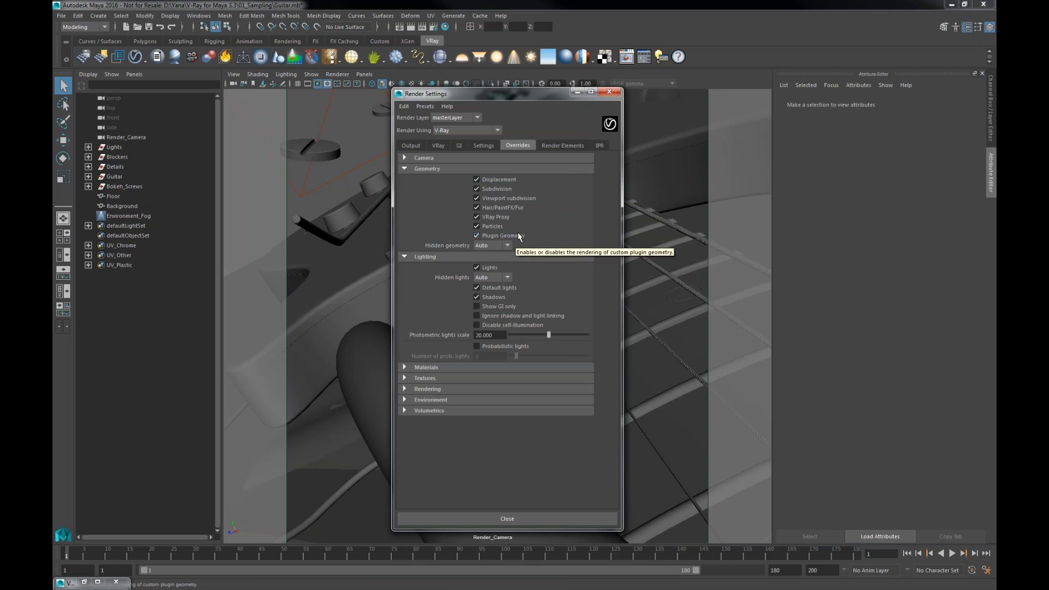
{"action": "left_click", "coordinate": [613, 95]}
{"action": "key", "text": "alt+Tab"}
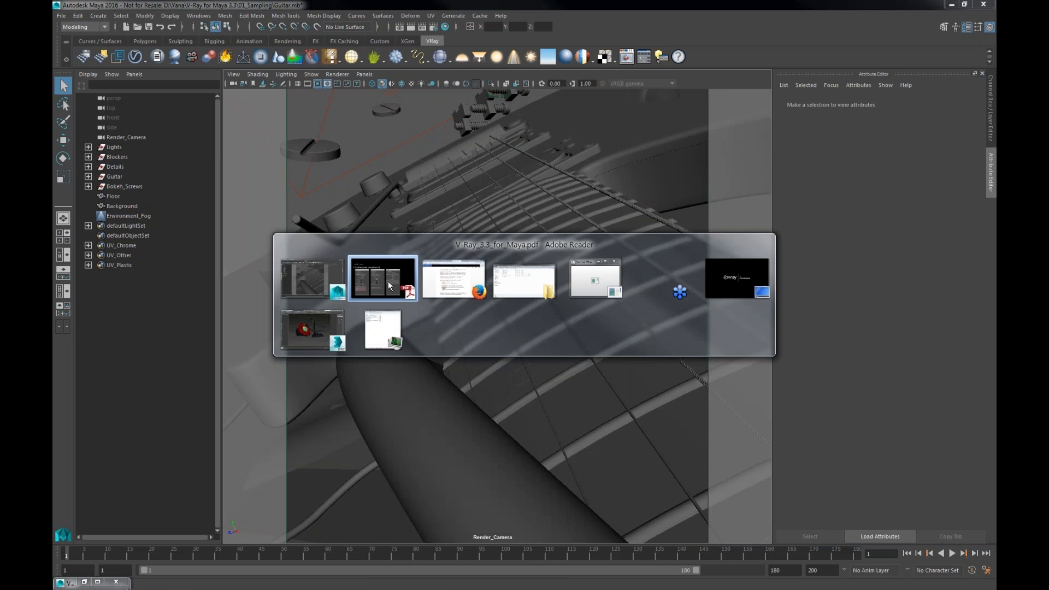
{"action": "key", "text": "Right"}
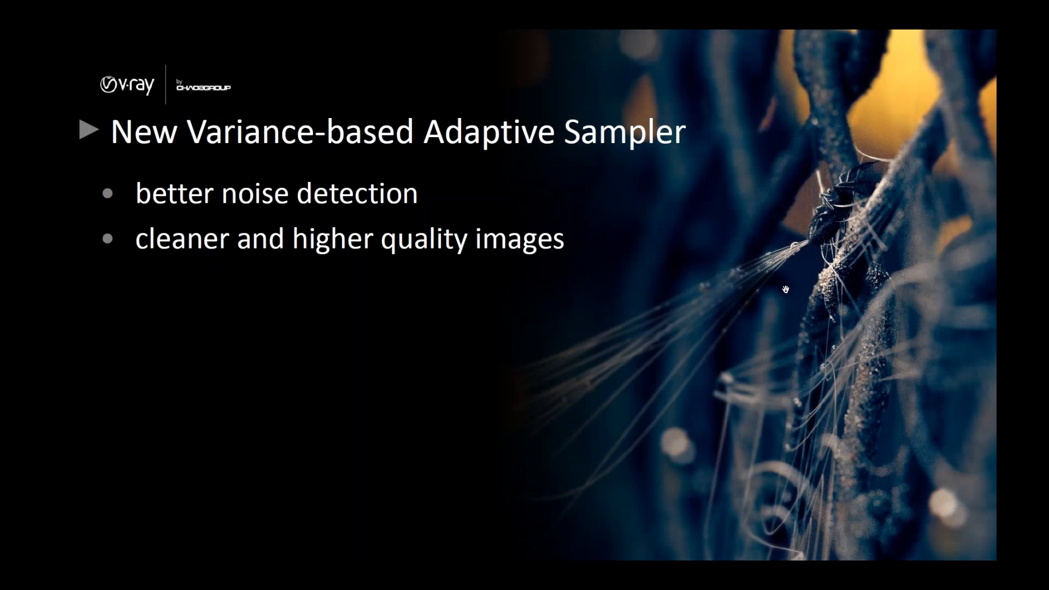
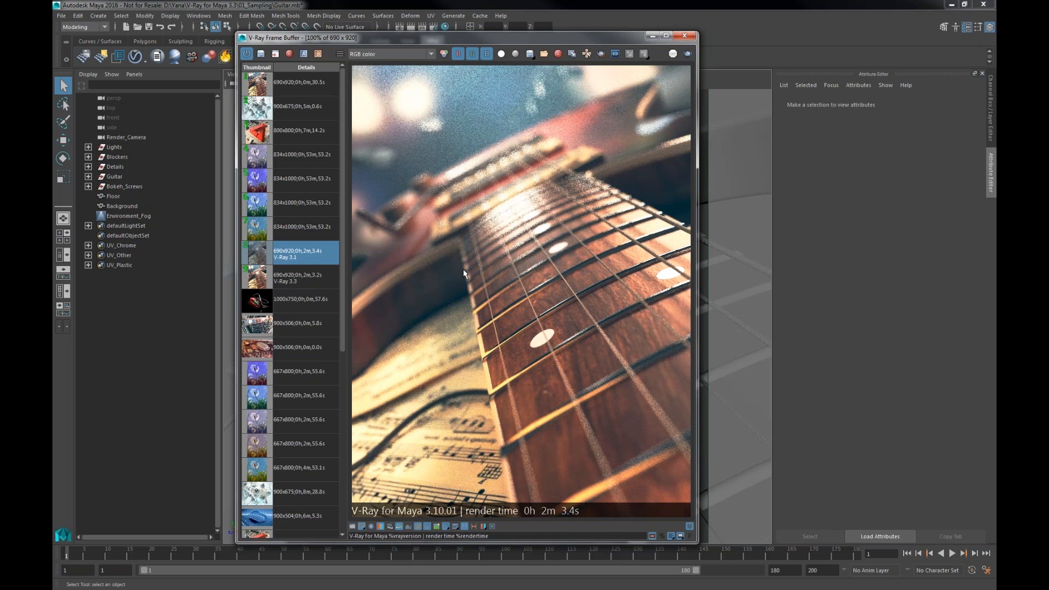
Step: Set up an A/B comparison in the frame buffer with the V-Ray 3.3 guitar render as A and the V-Ray 3.1 render as B
{"action": "left_click", "coordinate": [310, 279]}
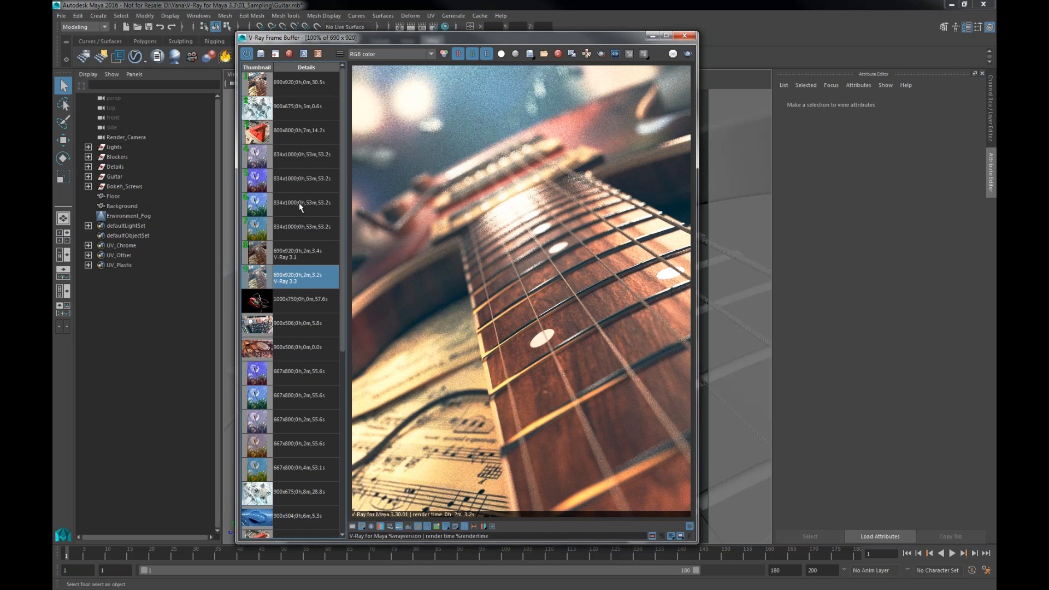
{"action": "left_click", "coordinate": [303, 53]}
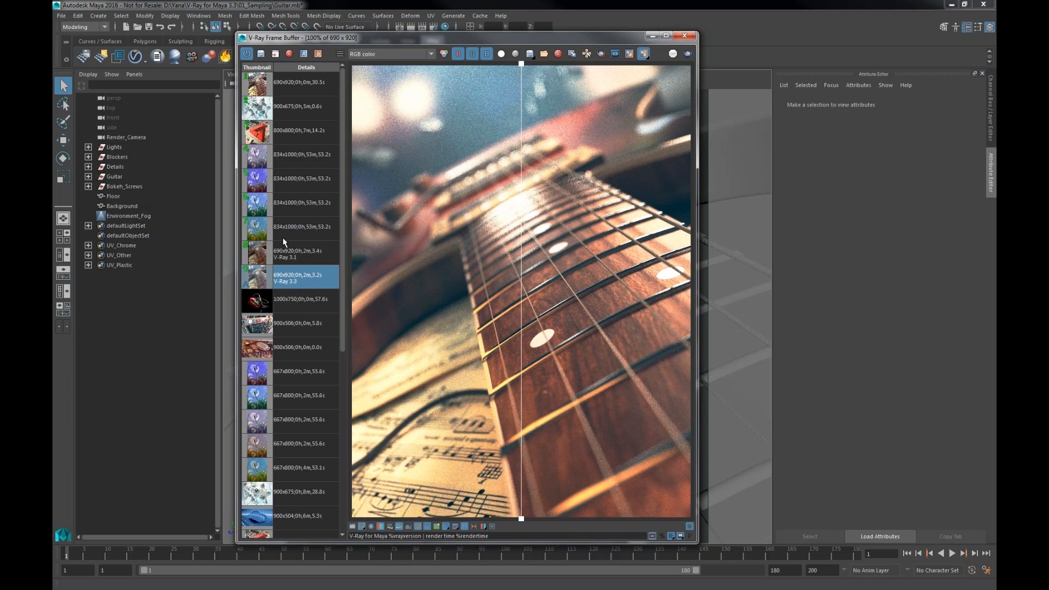
{"action": "left_click", "coordinate": [283, 240]}
{"action": "left_click", "coordinate": [318, 55]}
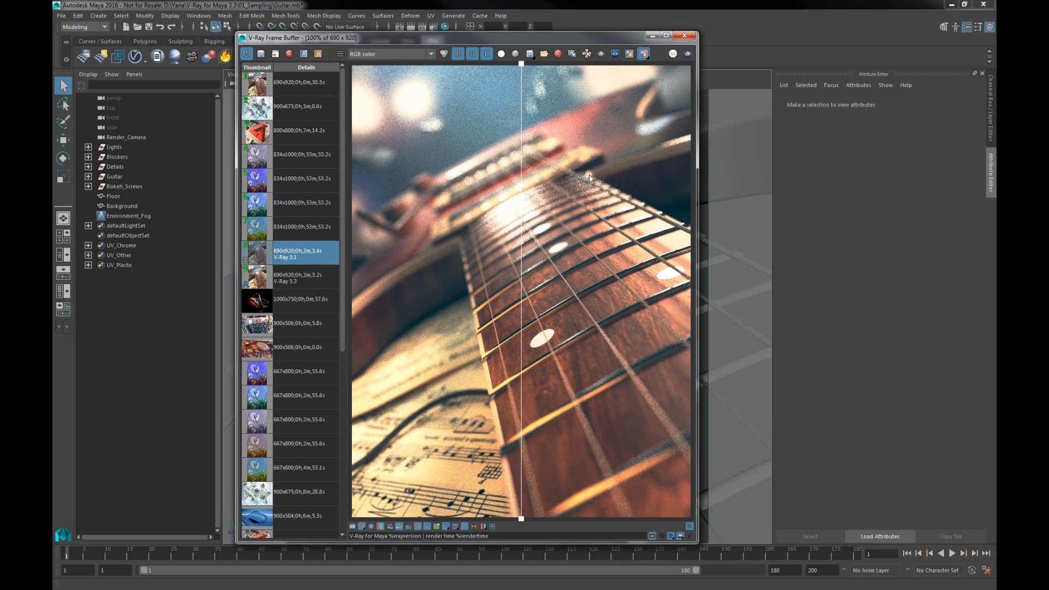
Step: Compare the noise across the guitar renders up close by moving the A/B divider, and turn the comparison off
{"action": "scroll", "coordinate": [553, 155], "scroll_direction": "up", "scroll_amount": 2}
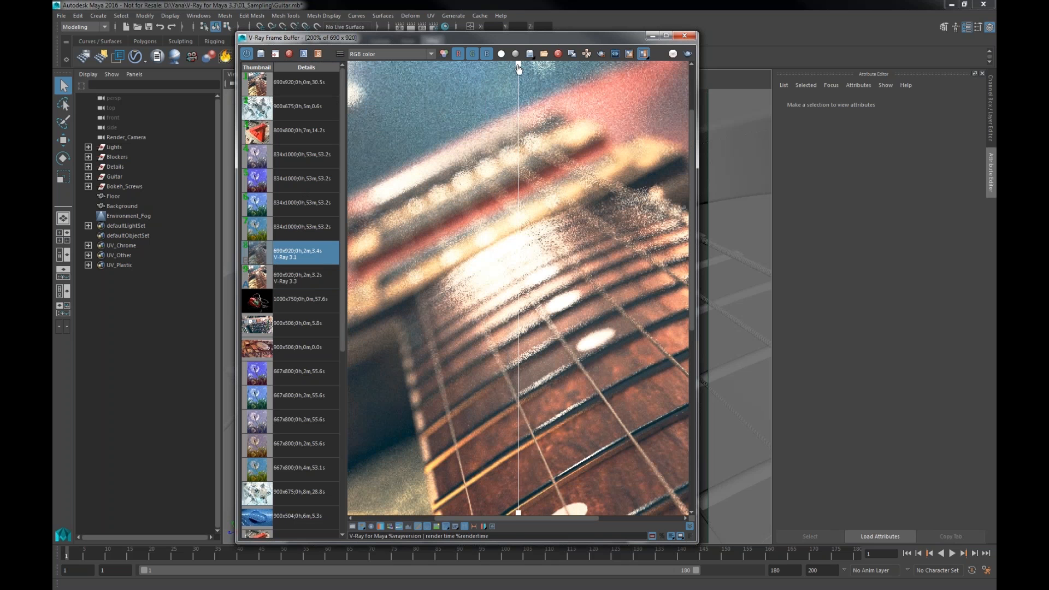
{"action": "left_click_drag", "start_coordinate": [518, 66], "coordinate": [530, 109]}
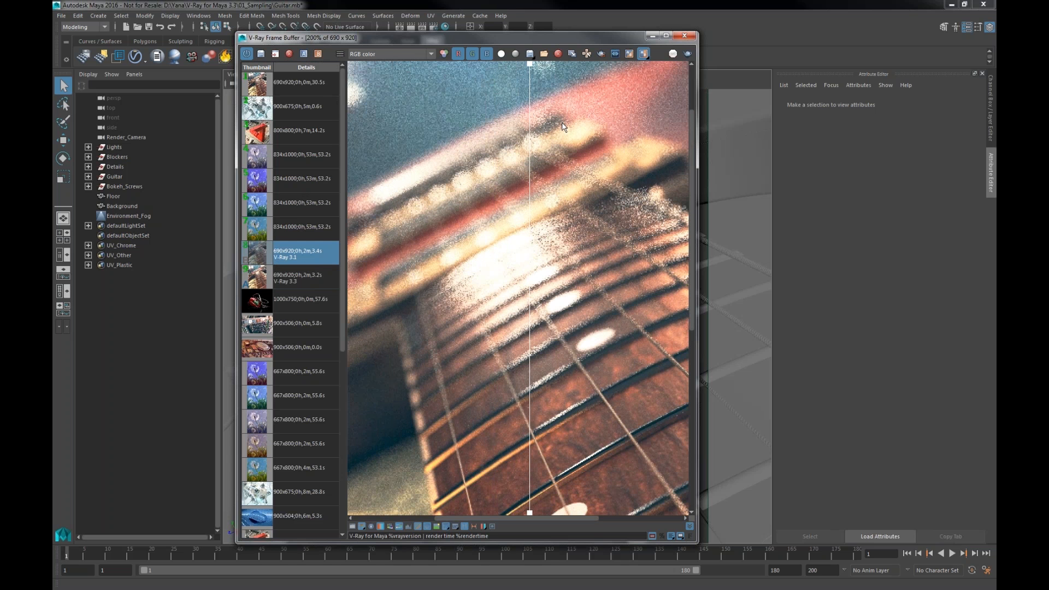
{"action": "scroll", "coordinate": [576, 135], "scroll_direction": "down", "scroll_amount": 1}
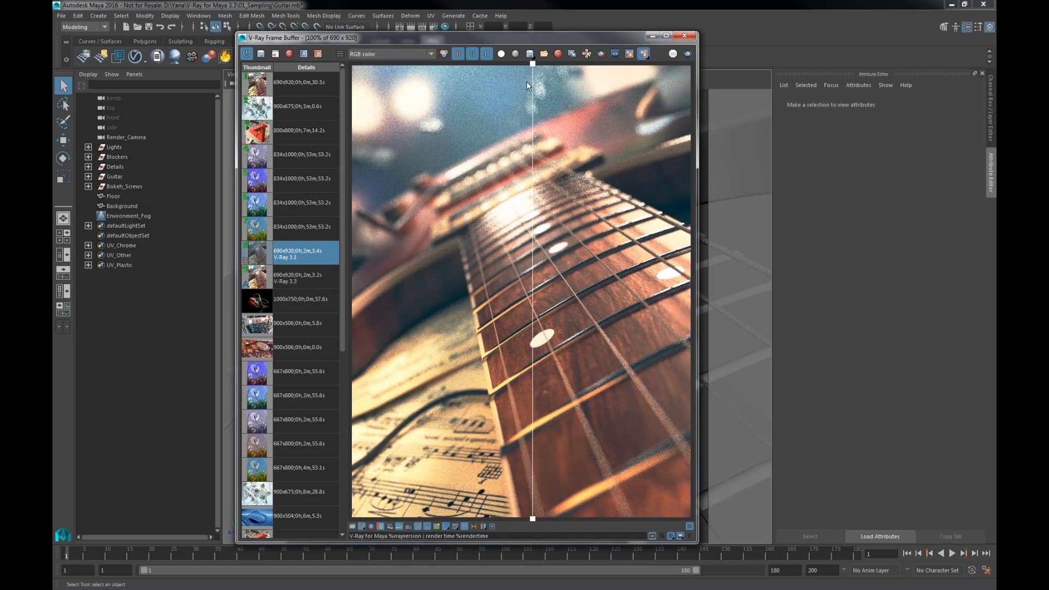
{"action": "left_click_drag", "start_coordinate": [529, 64], "coordinate": [523, 106]}
{"action": "left_click", "coordinate": [644, 54]}
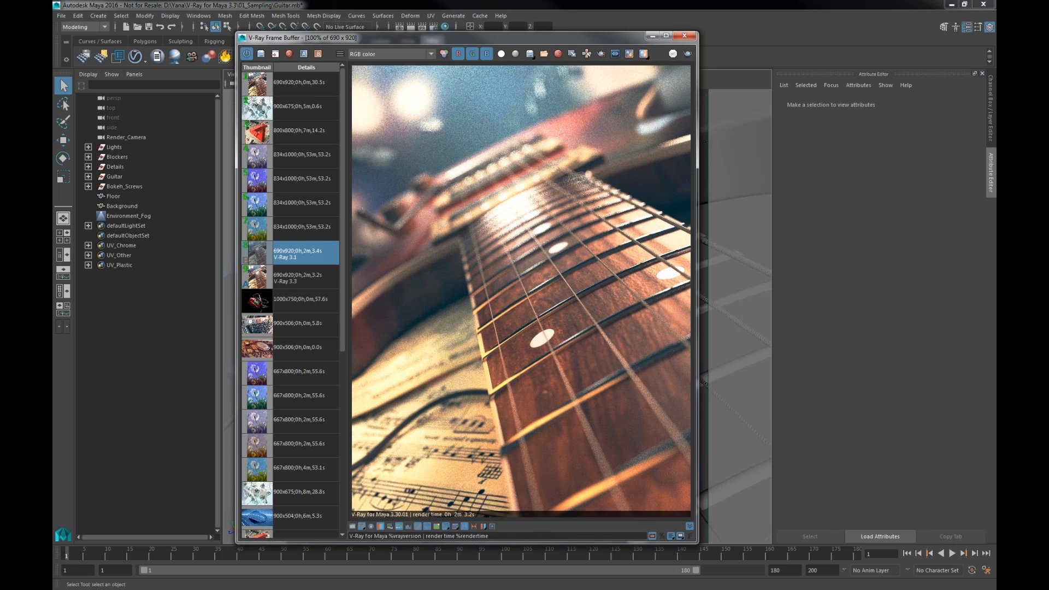
Step: Minimize the frame buffer and show the V-Ray image sampler and DMC sampler render settings
{"action": "left_click", "coordinate": [652, 37]}
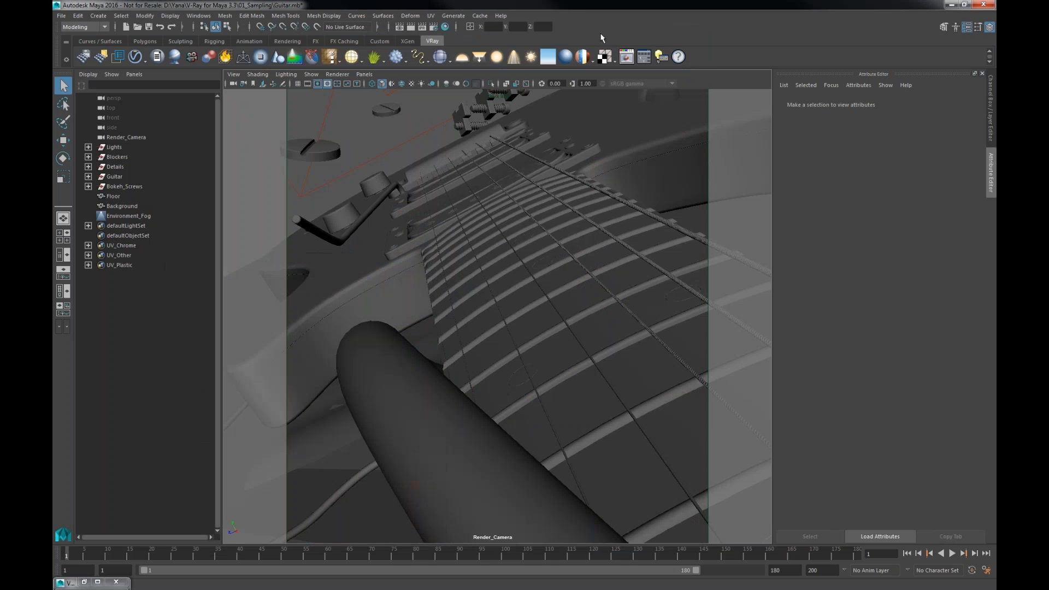
{"action": "left_click", "coordinate": [432, 27]}
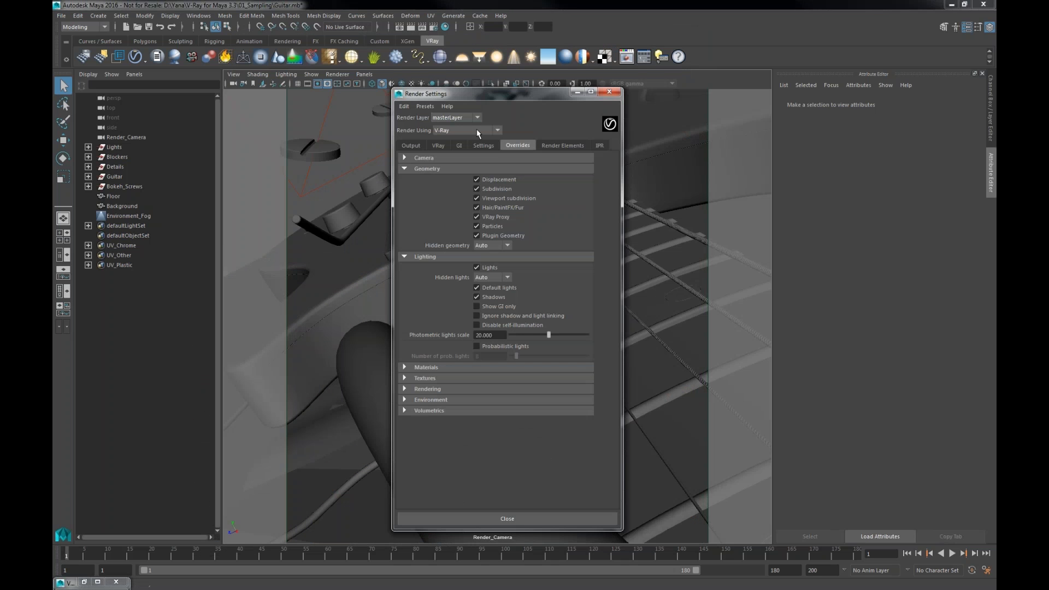
{"action": "left_click", "coordinate": [438, 146]}
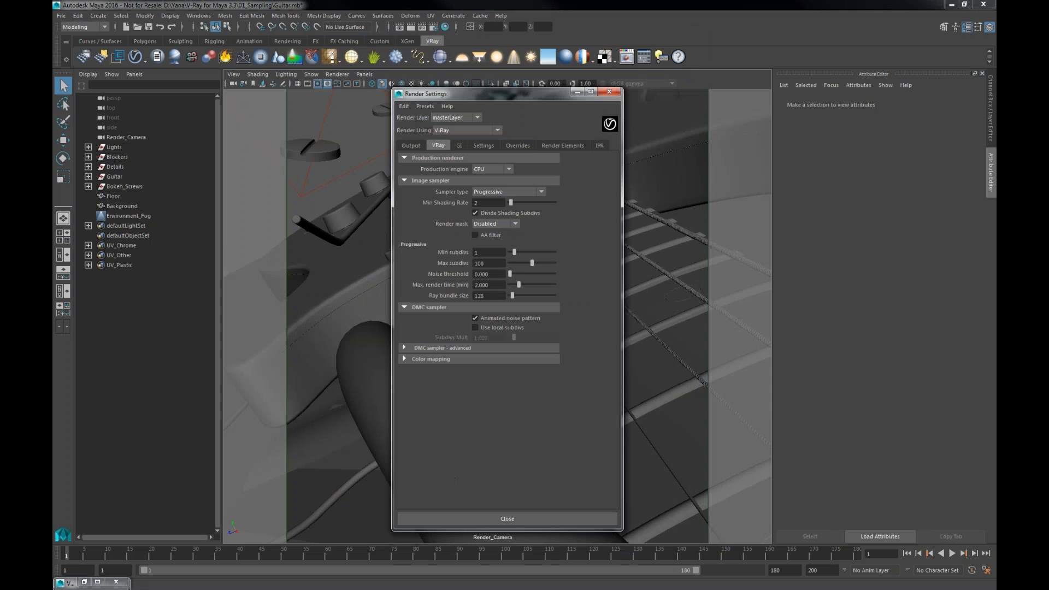
Step: Expand the Lights group, select Rear_Light, and show its Sampling attributes
{"action": "left_click", "coordinate": [88, 147]}
{"action": "left_click", "coordinate": [129, 157]}
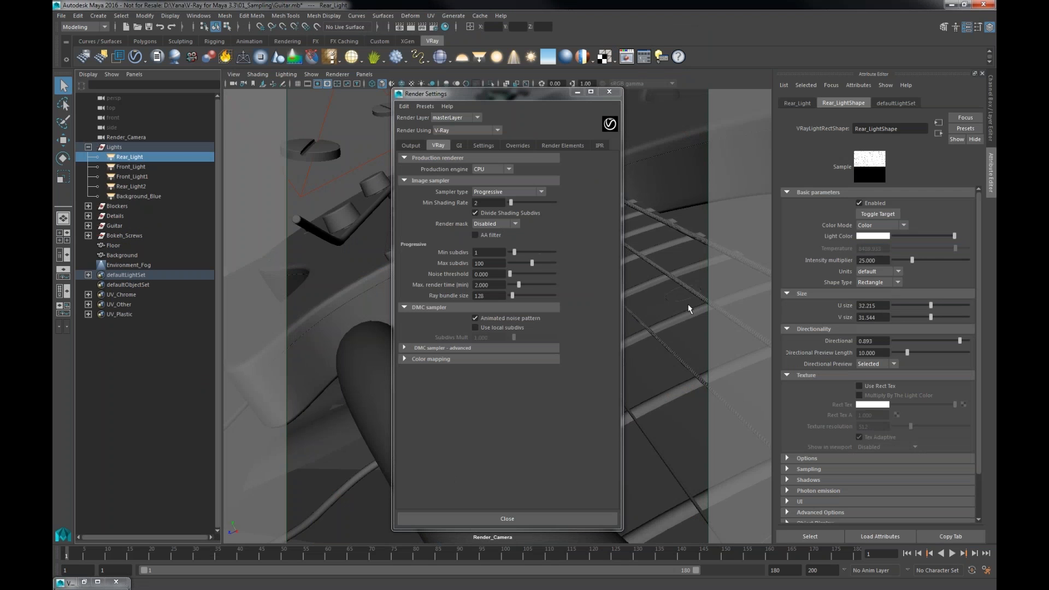
{"action": "left_click", "coordinate": [803, 469]}
{"action": "scroll", "coordinate": [878, 481], "scroll_direction": "down", "scroll_amount": 2}
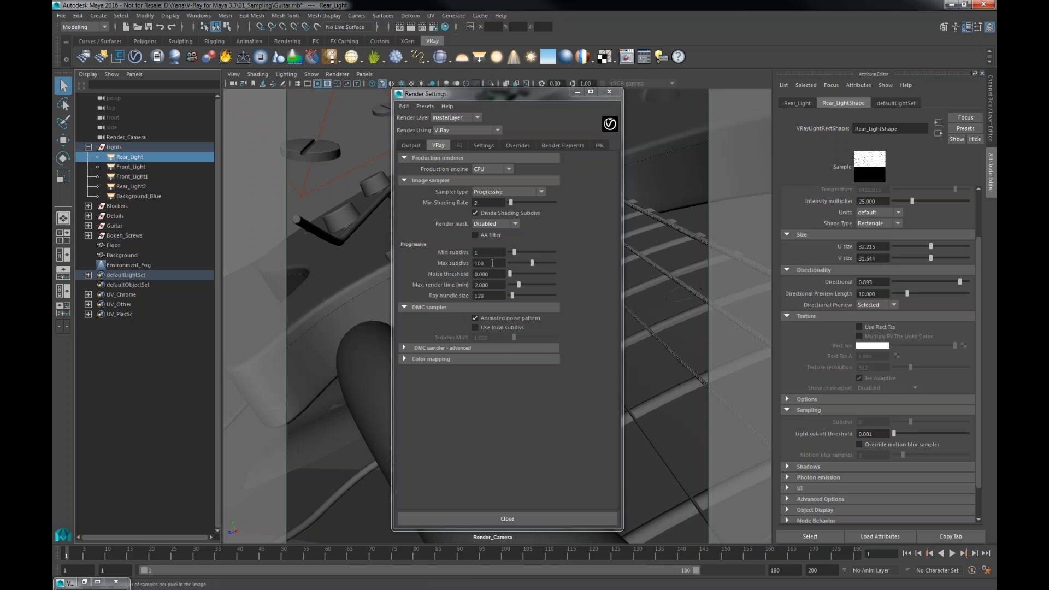
Step: Point out the Progressive sampler's Max subdivs and Noise threshold, try the Adaptive sampler type, and return to Progressive
{"action": "left_click_drag", "start_coordinate": [493, 263], "coordinate": [433, 253]}
{"action": "left_click_drag", "start_coordinate": [499, 274], "coordinate": [441, 275]}
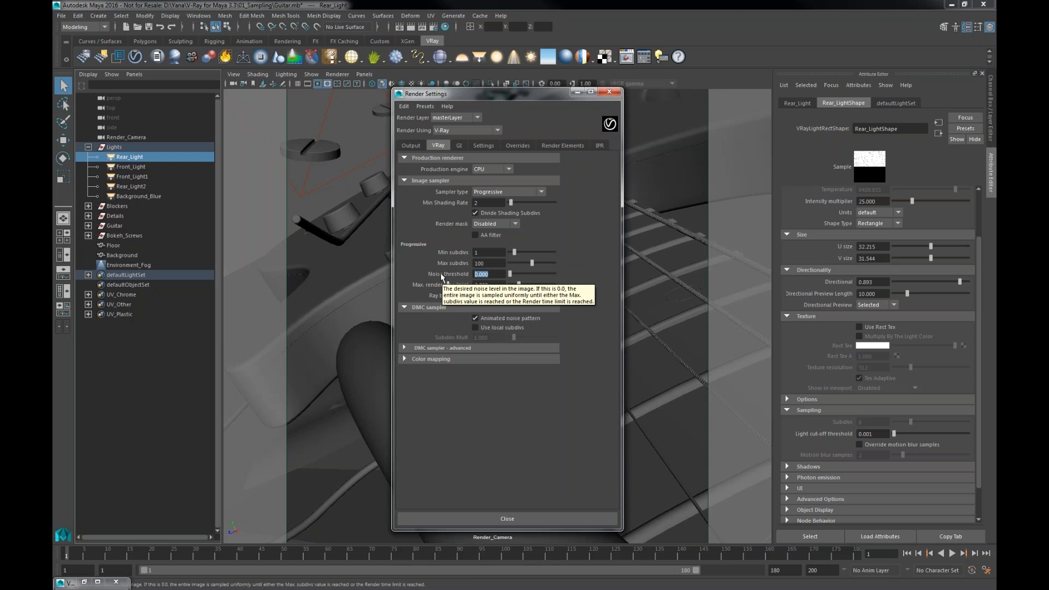
{"action": "left_click", "coordinate": [518, 191]}
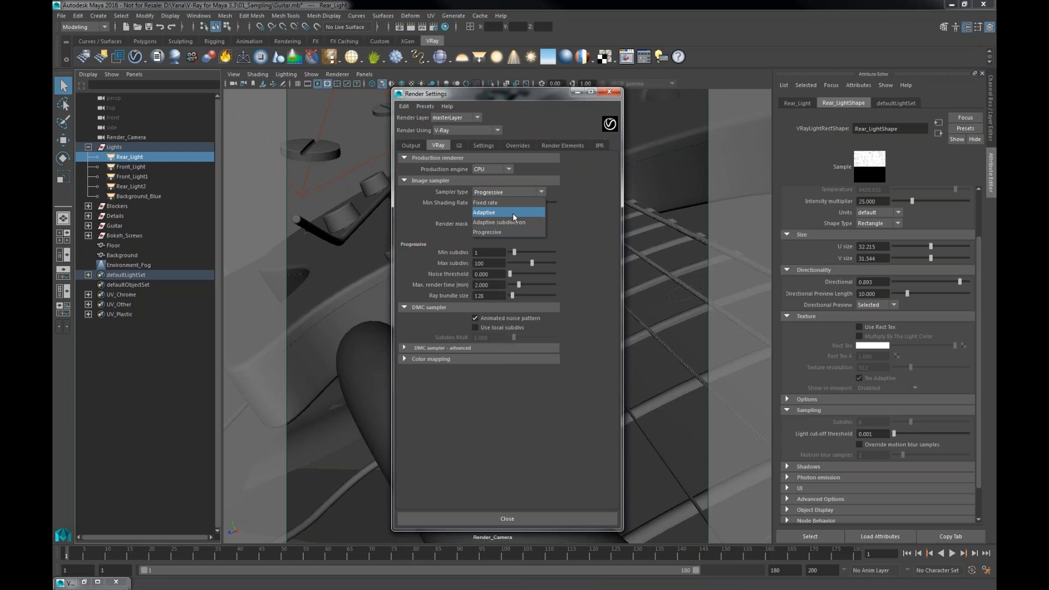
{"action": "left_click", "coordinate": [513, 213]}
{"action": "left_click", "coordinate": [490, 192]}
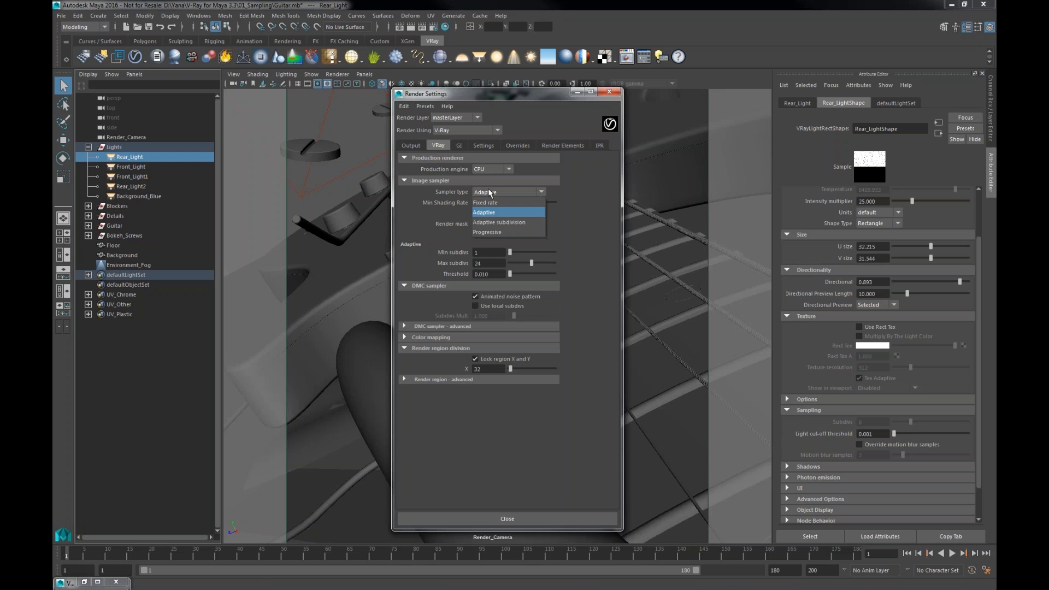
{"action": "left_click", "coordinate": [493, 233]}
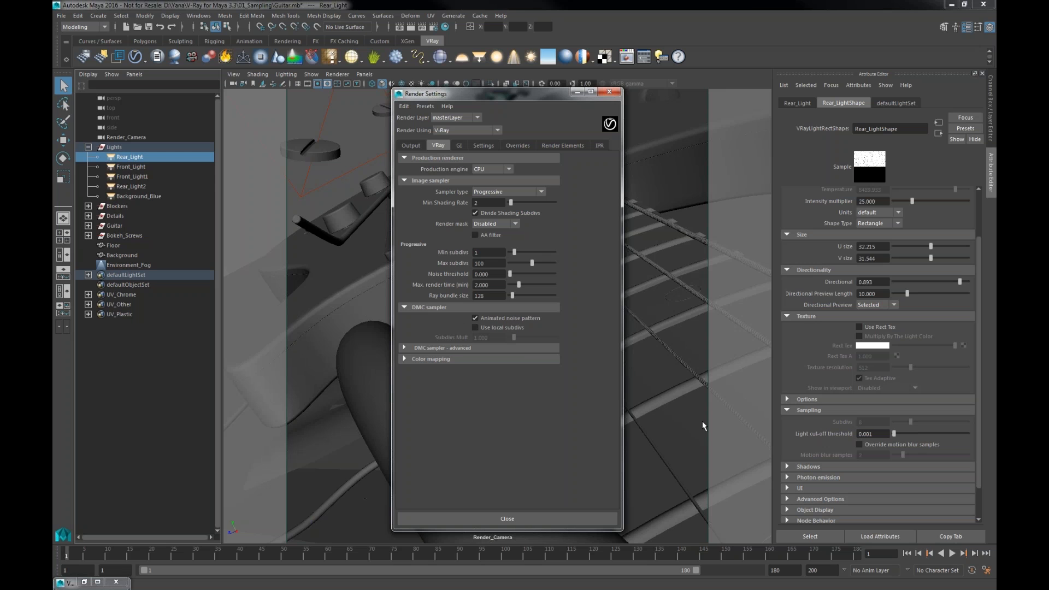
Step: Examine the MEL command setAttr "vraySettings.dmcAdaptiveMethod" 1; in the Script Editor and close the editor
{"action": "left_click", "coordinate": [379, 41]}
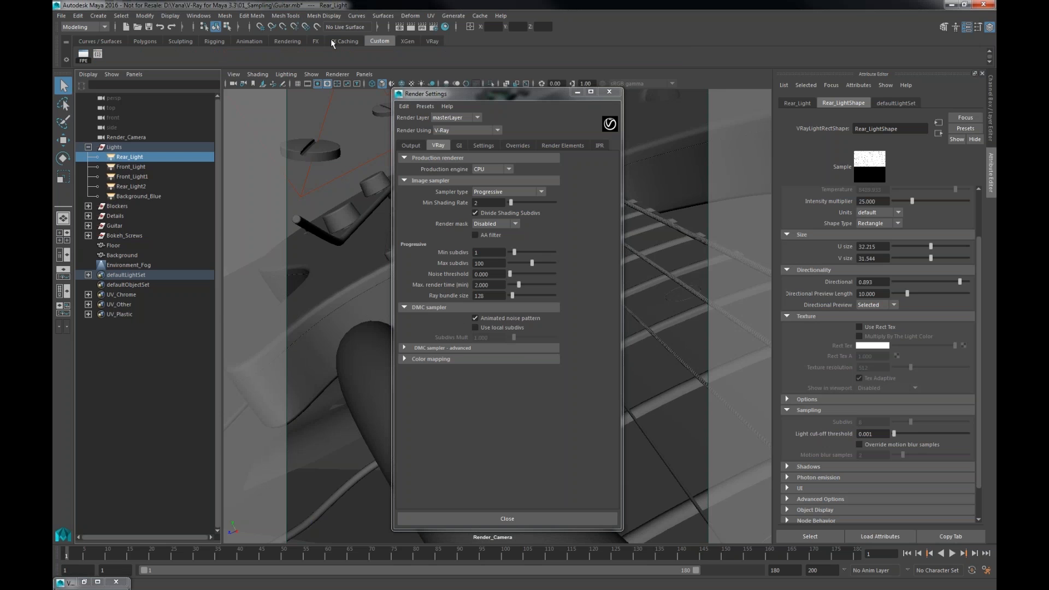
{"action": "left_click", "coordinate": [99, 55]}
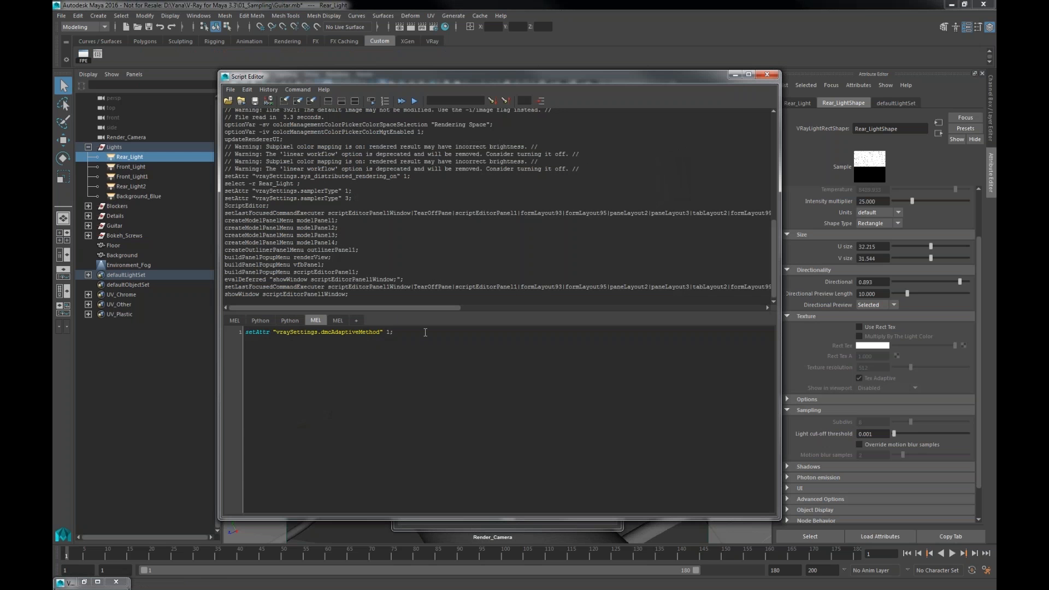
{"action": "left_click", "coordinate": [426, 332]}
{"action": "left_click_drag", "start_coordinate": [426, 332], "coordinate": [224, 331]}
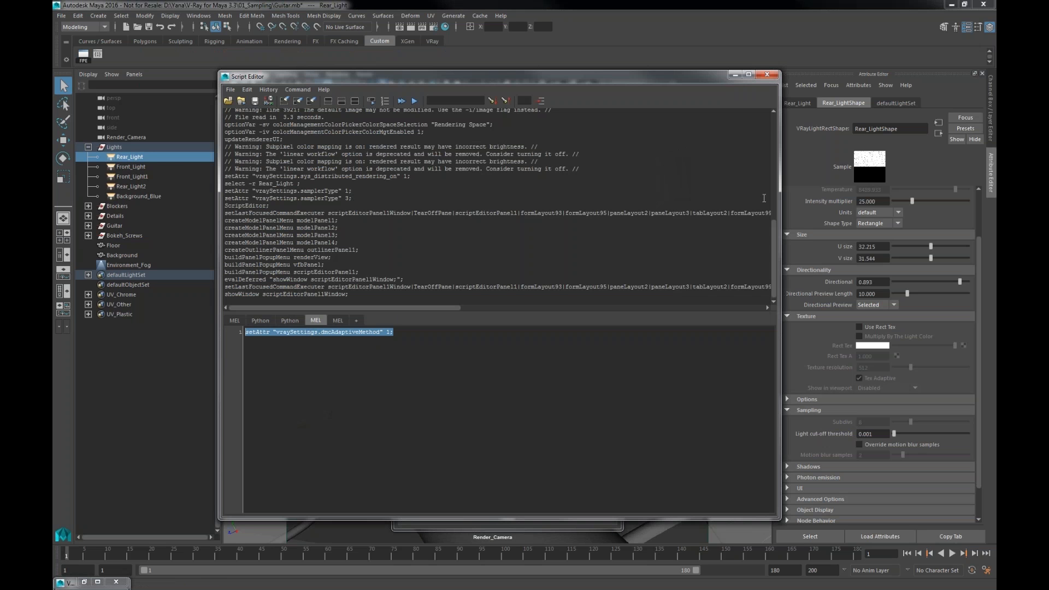
{"action": "left_click", "coordinate": [770, 74]}
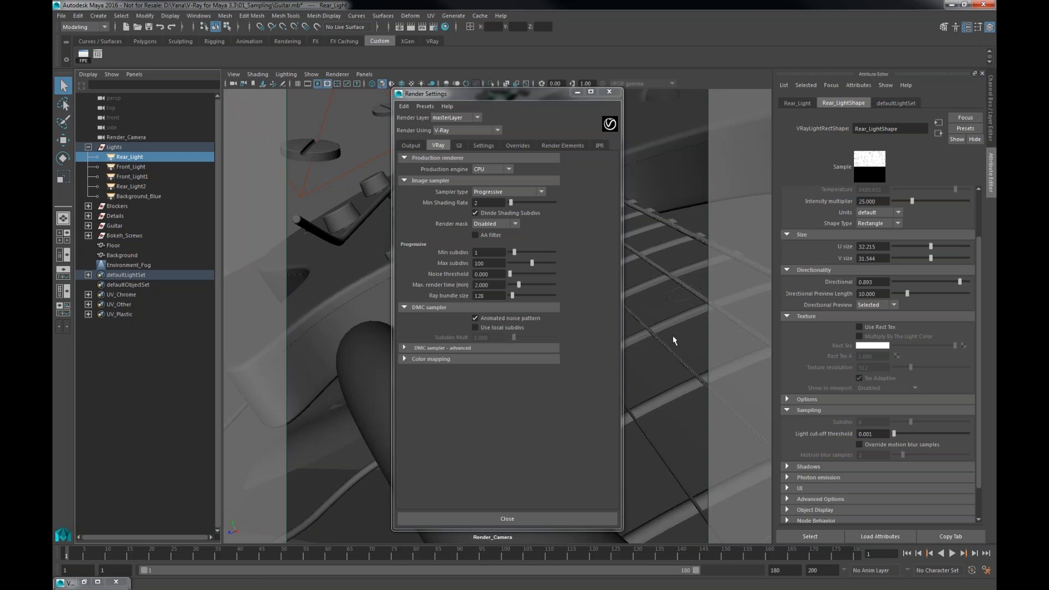
Step: Enable the use of local subdivs for the DMC sampler
{"action": "left_click", "coordinate": [476, 328]}
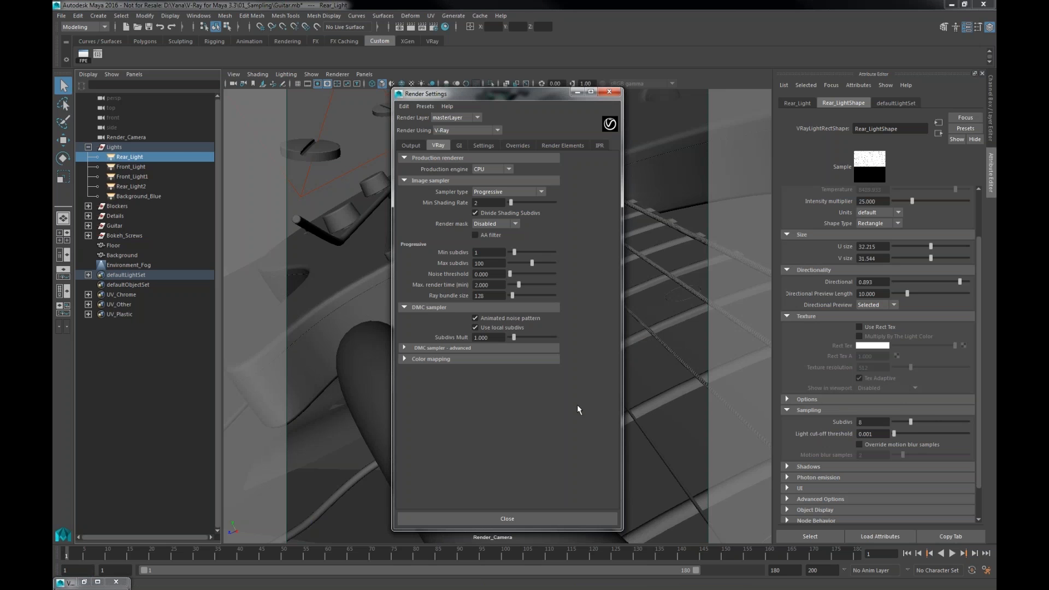
Step: Set Rear_Light's sampling Subdivs to 64 and turn off Use local subdivs for the DMC sampler
{"action": "double_click", "coordinate": [873, 422]}
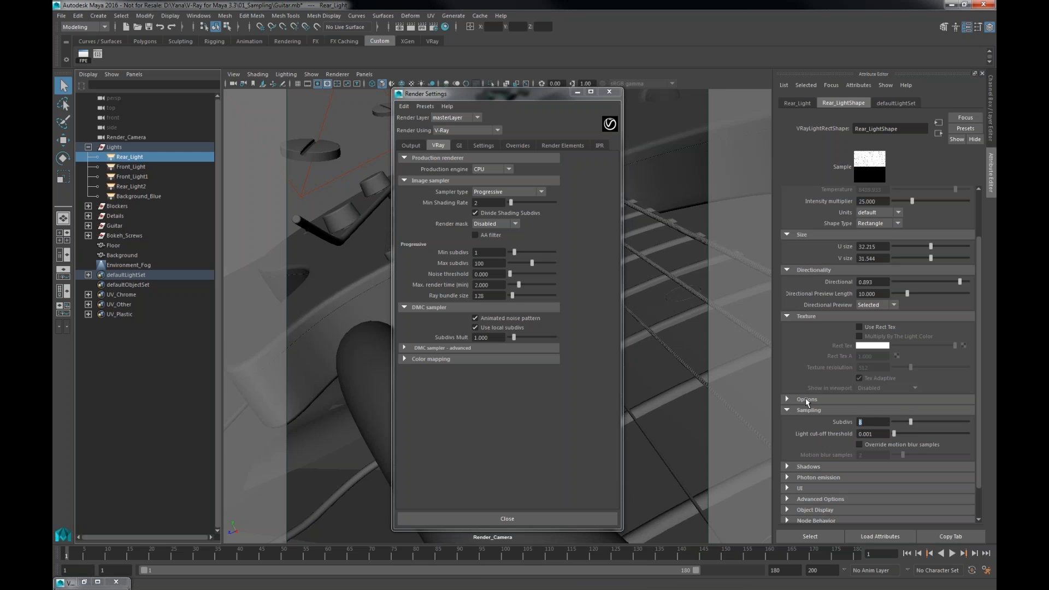
{"action": "type", "text": "64"}
{"action": "key", "text": "Return"}
{"action": "left_click", "coordinate": [484, 326]}
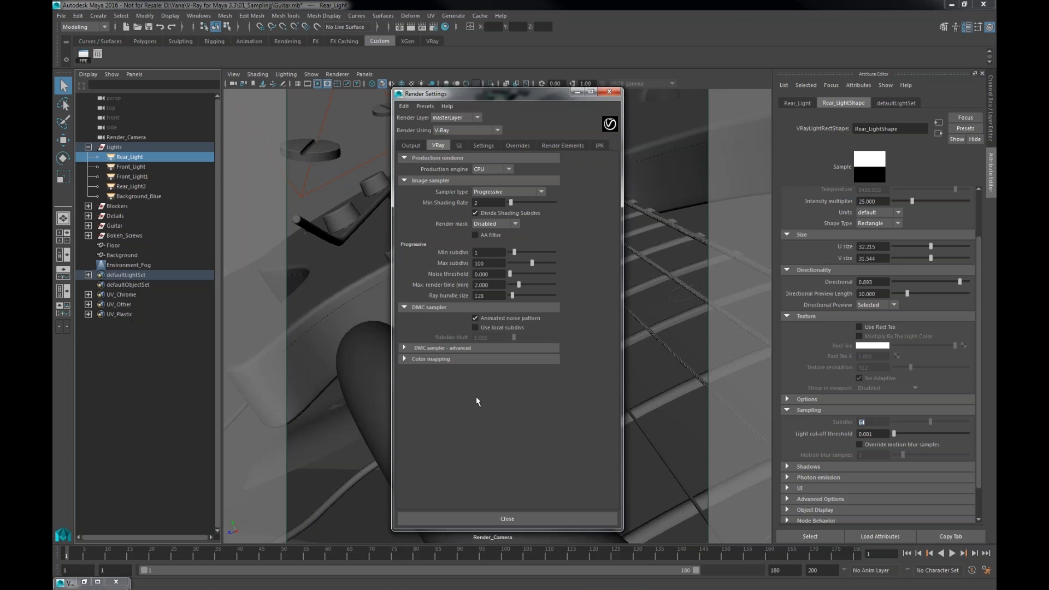
Step: Display the V-Ray shelf and reposition the Render Settings window over the viewport
{"action": "left_click", "coordinate": [431, 41]}
{"action": "left_click_drag", "start_coordinate": [486, 93], "coordinate": [516, 72]}
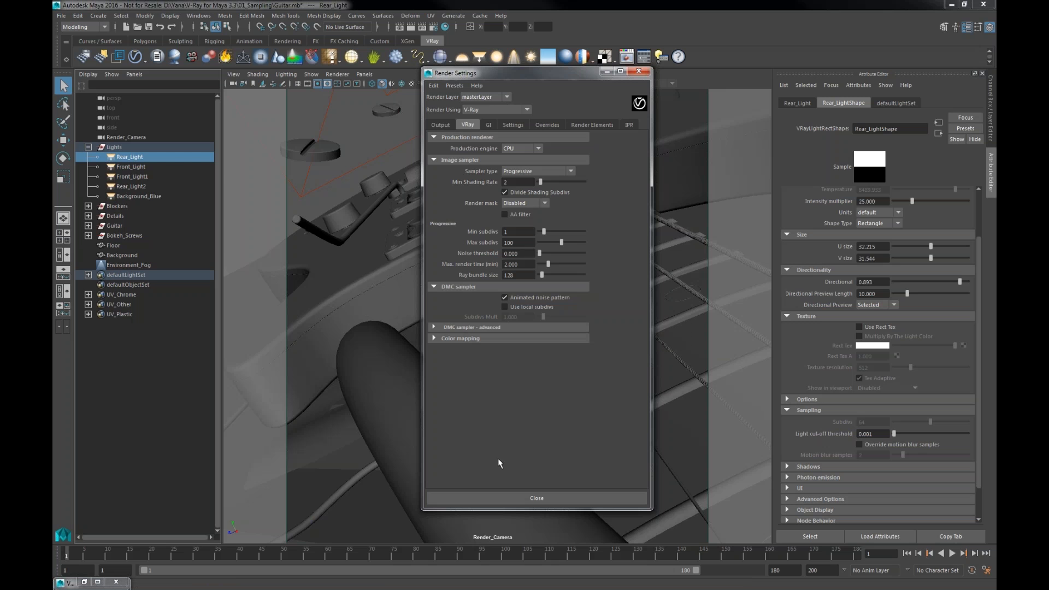
Step: Switch to the presentation and advance past the New Variance-based Adaptive Sampler slide
{"action": "key", "text": "alt+Tab"}
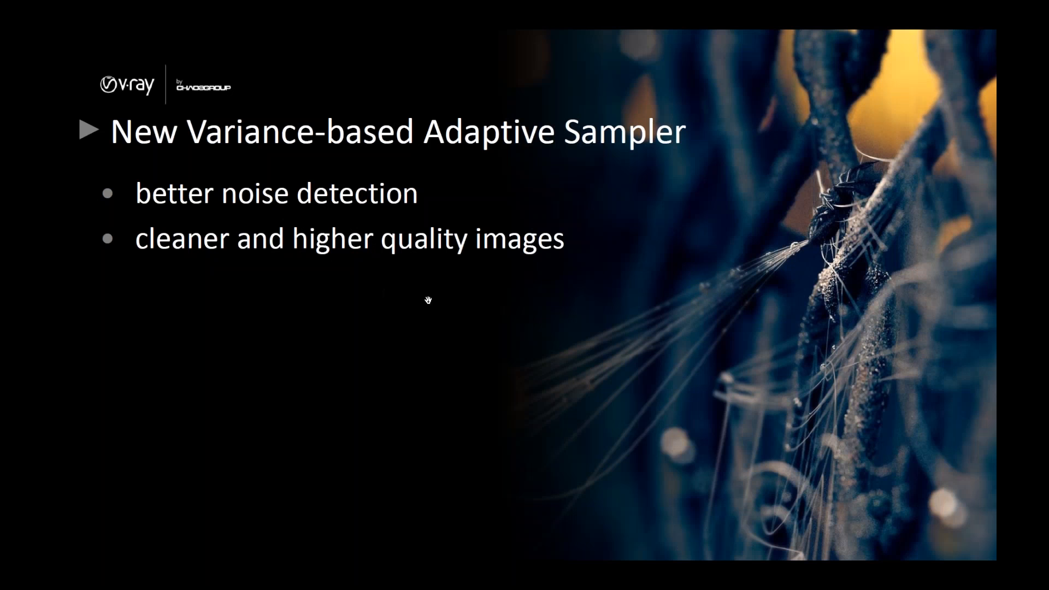
{"action": "left_click", "coordinate": [720, 319]}
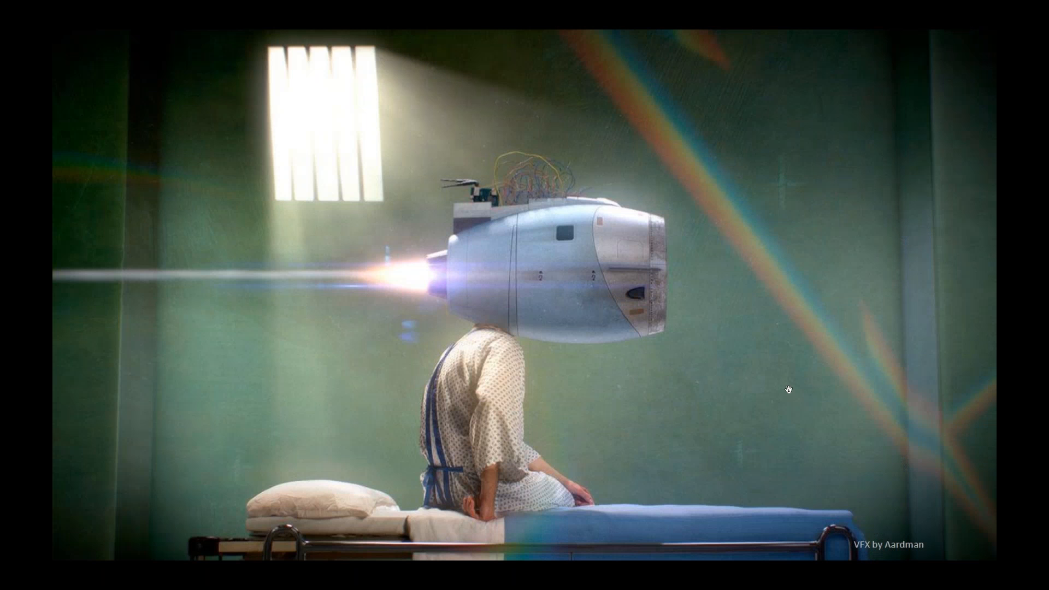
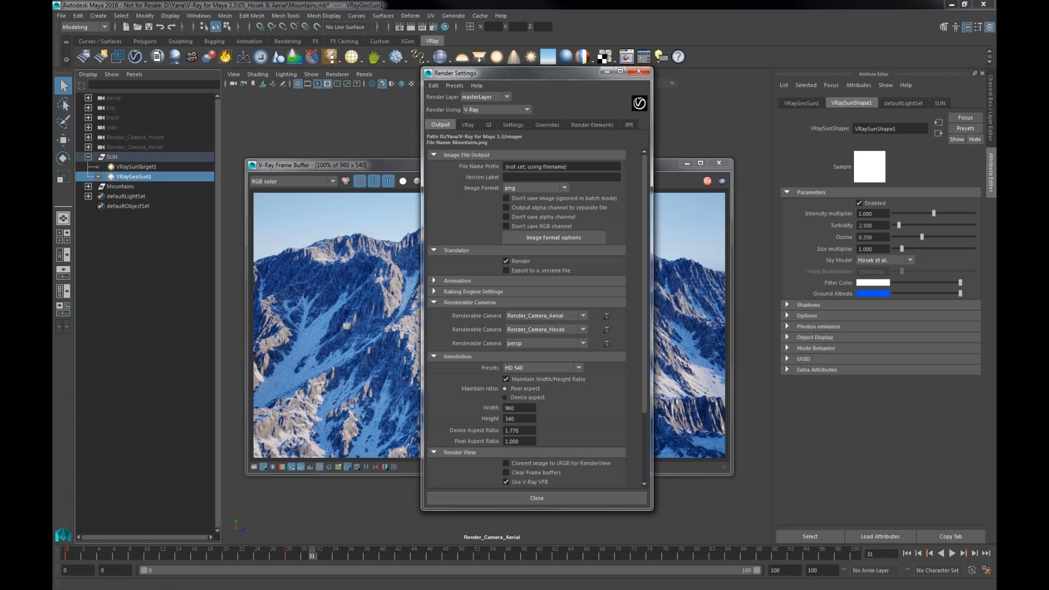
Step: Enable the environment volume in the render settings' volumetrics overrides and assign a VRay Aerial Perspective node to it
{"action": "left_click_drag", "start_coordinate": [498, 74], "coordinate": [139, 79]}
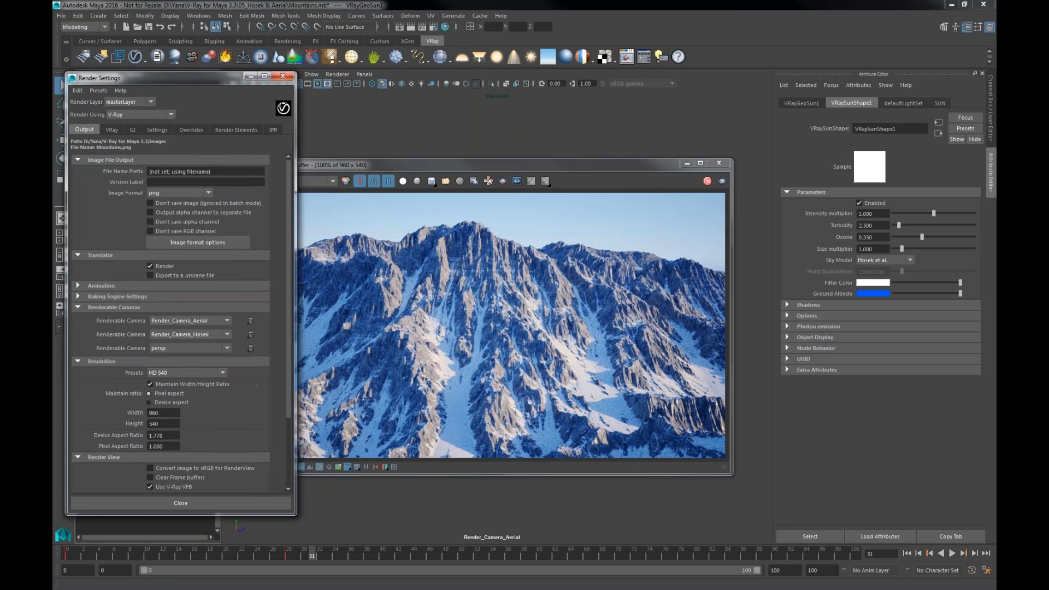
{"action": "left_click", "coordinate": [193, 130]}
{"action": "left_click", "coordinate": [82, 296]}
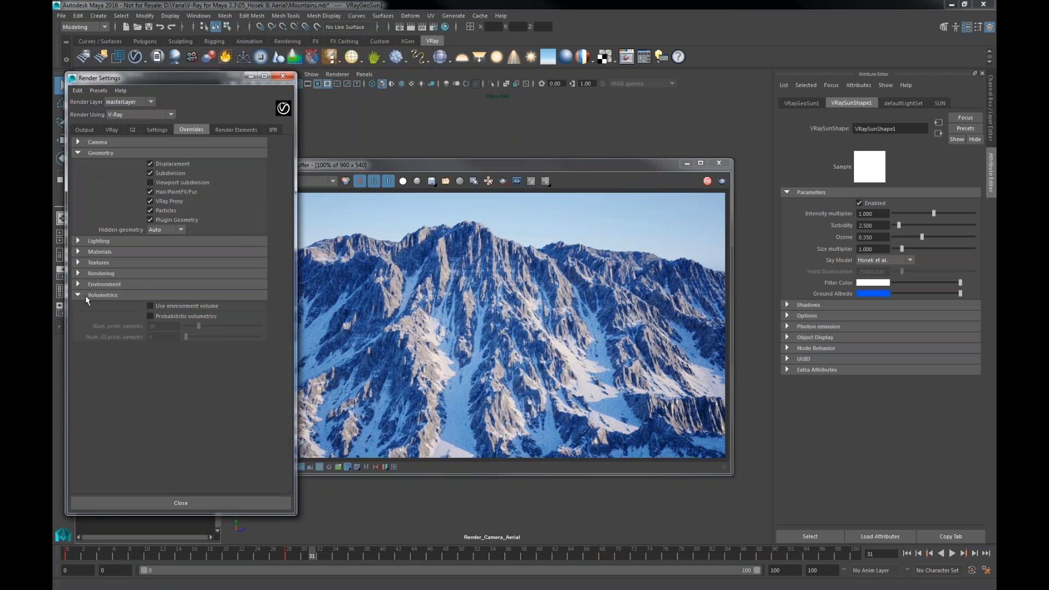
{"action": "left_click", "coordinate": [151, 306]}
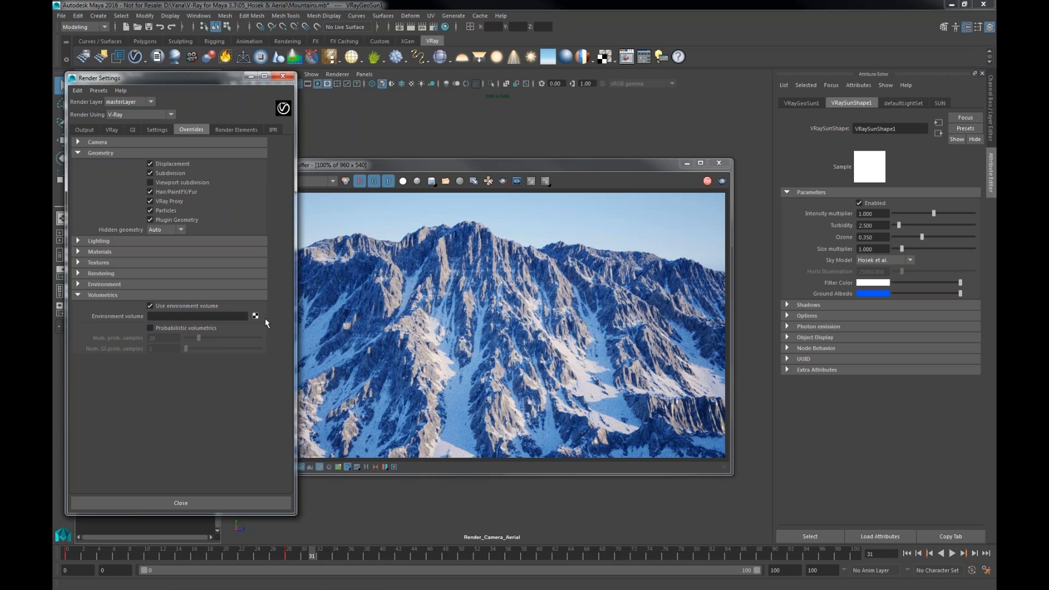
{"action": "left_click", "coordinate": [255, 315]}
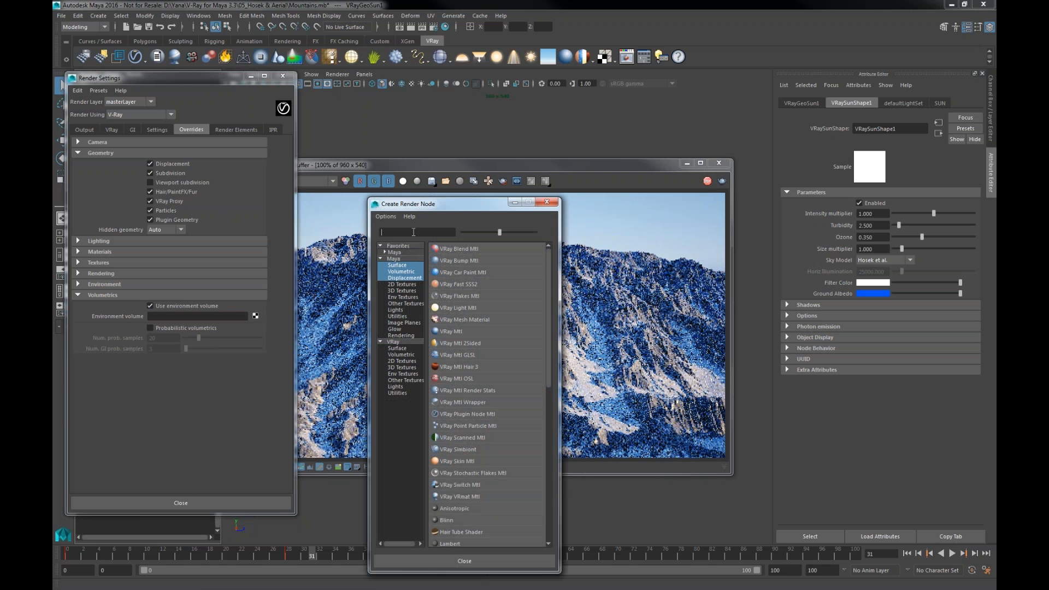
{"action": "type", "text": "ae"}
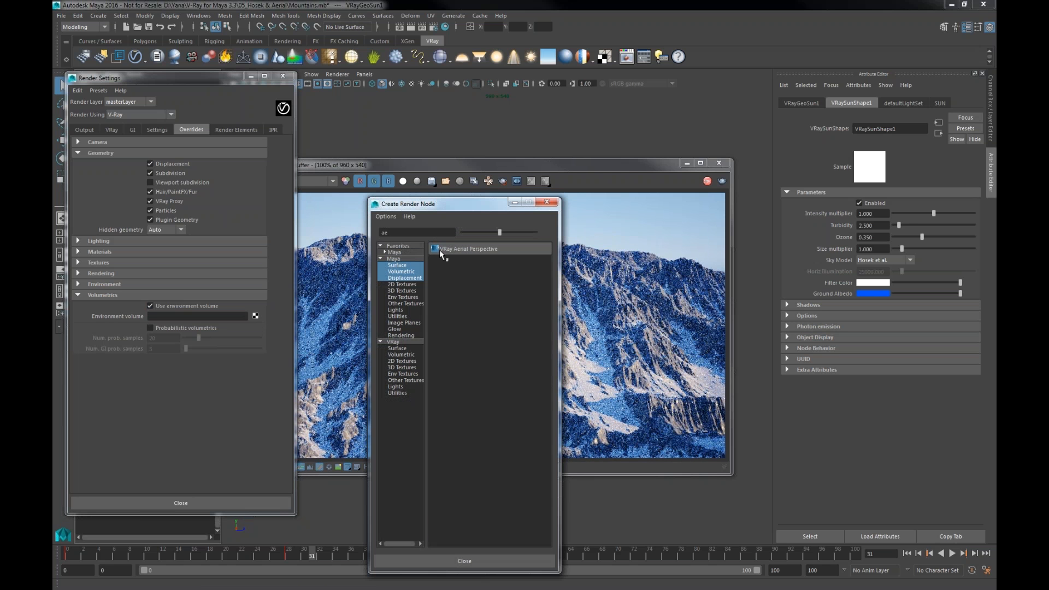
{"action": "left_click", "coordinate": [470, 250]}
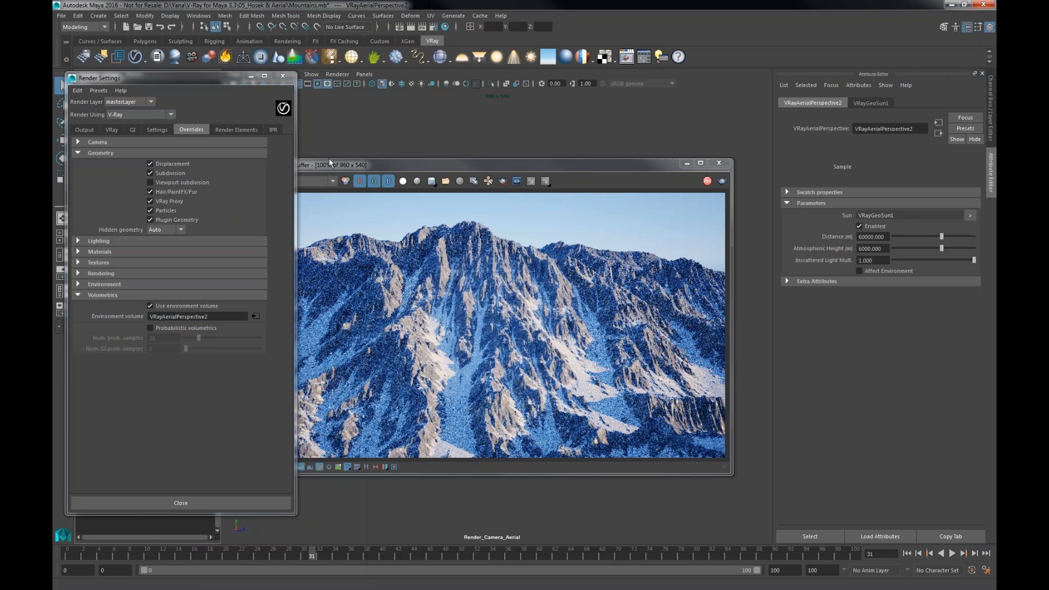
Step: Set the aerial perspective's Distance to about 10559 m and its Atmospheric Height to 10000 m, keeping the frame buffer clear of Render Settings
{"action": "mouse_move", "coordinate": [350, 170]}
{"action": "left_mouse_down"}
{"action": "mouse_move", "coordinate": [370, 170]}
{"action": "mouse_move", "coordinate": [360, 173]}
{"action": "left_mouse_up"}
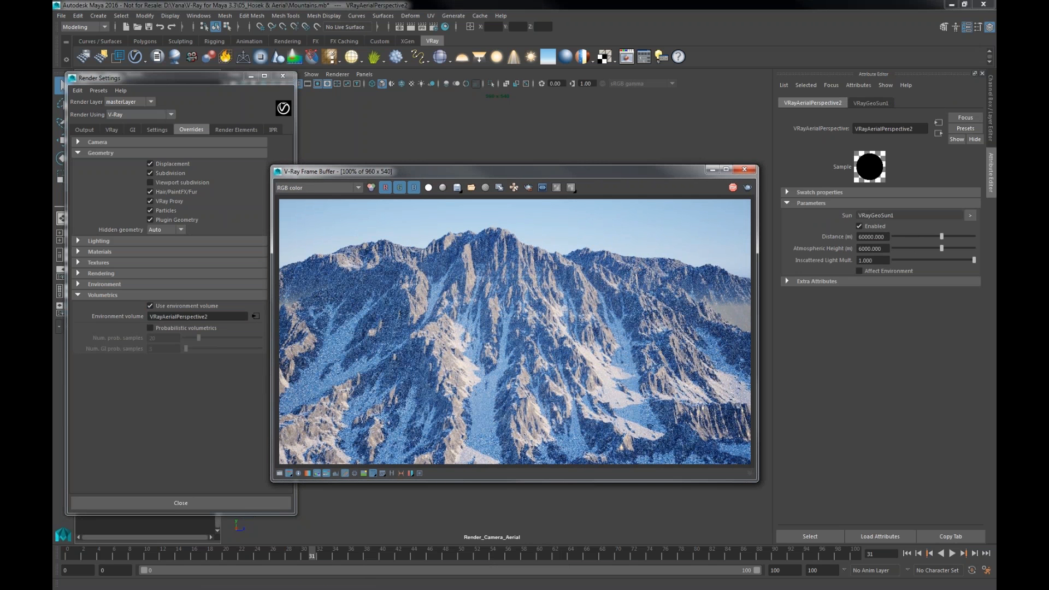
{"action": "left_click", "coordinate": [911, 238]}
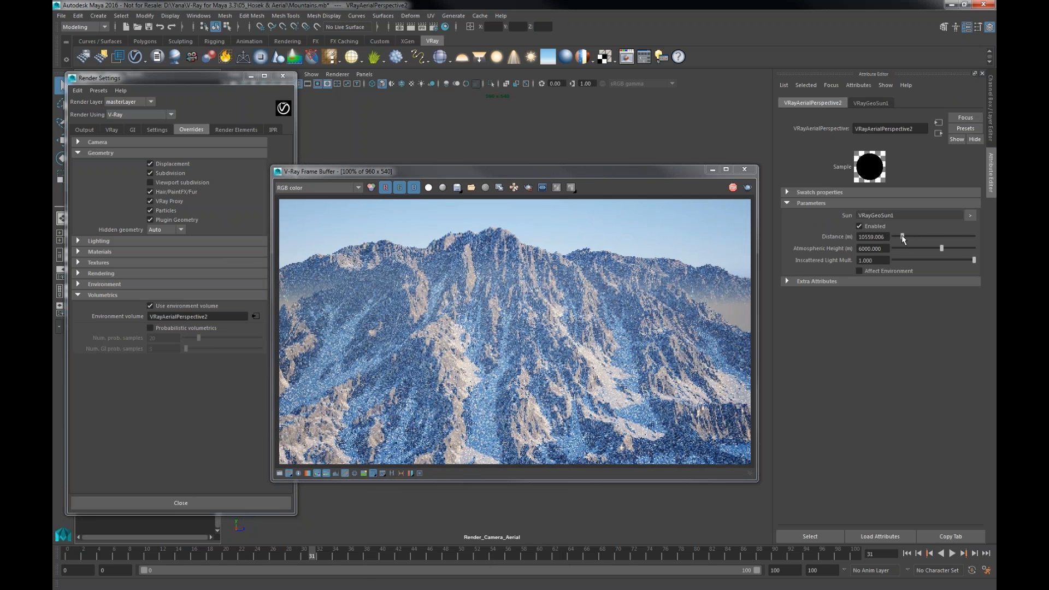
{"action": "left_click", "coordinate": [902, 237]}
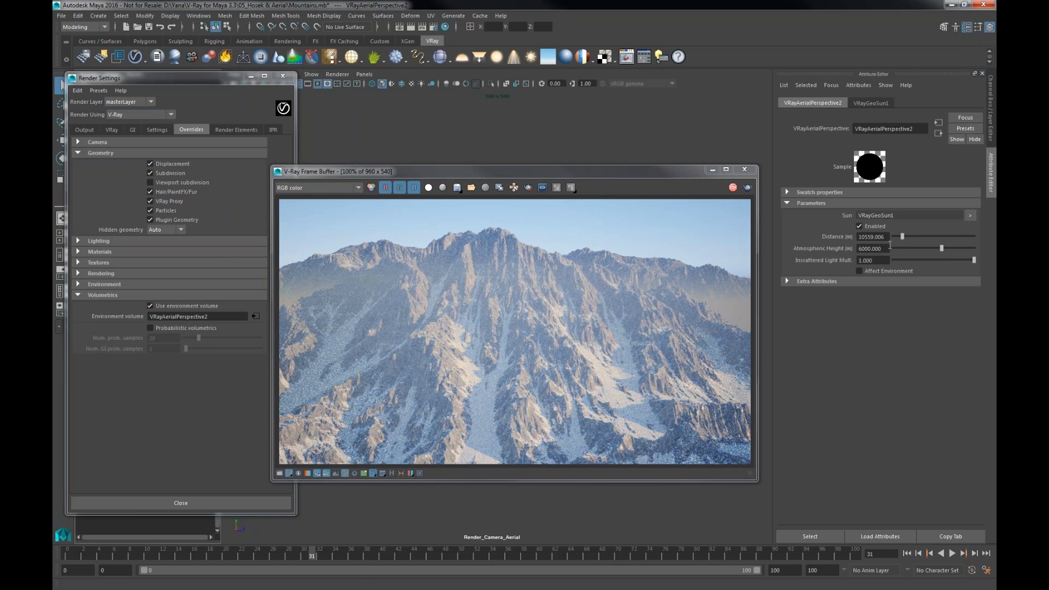
{"action": "left_click_drag", "start_coordinate": [970, 247], "coordinate": [979, 248]}
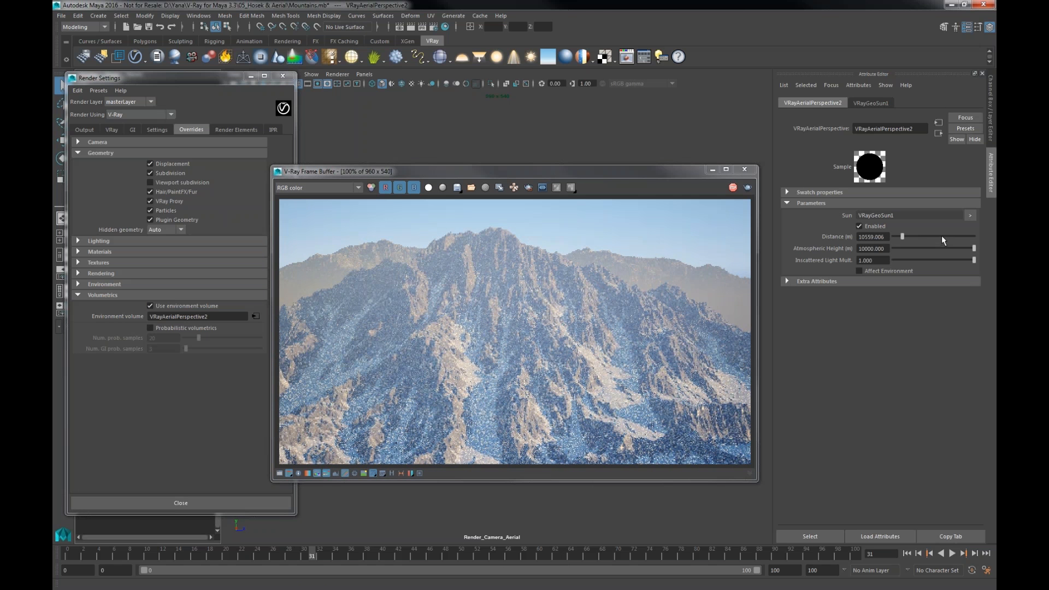
Step: Raise the aerial perspective's Distance to about 75776 m, then reduce it to about 66460 m
{"action": "left_click", "coordinate": [955, 237]}
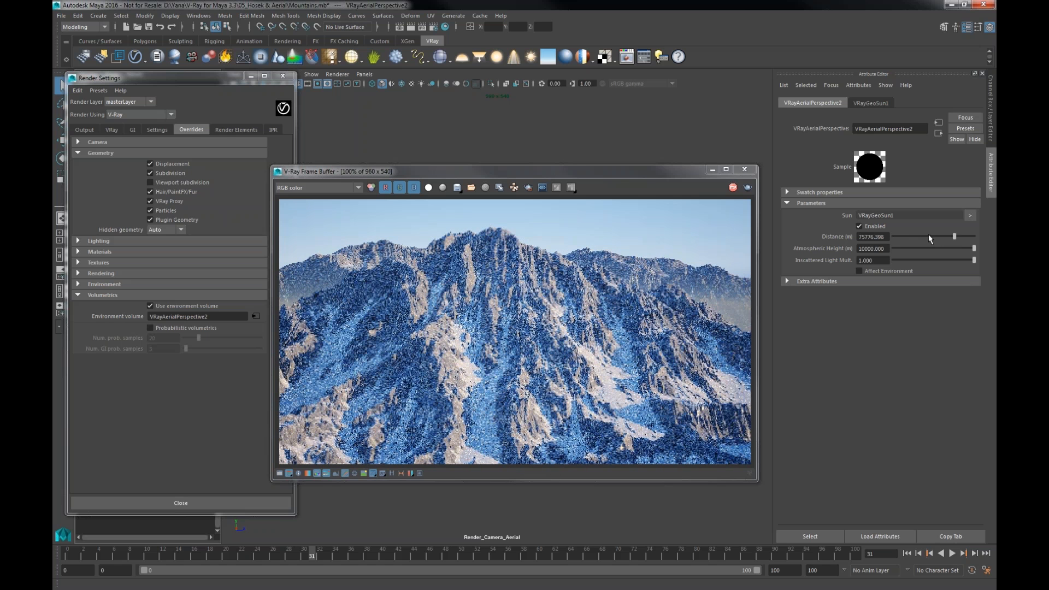
{"action": "left_click", "coordinate": [947, 236]}
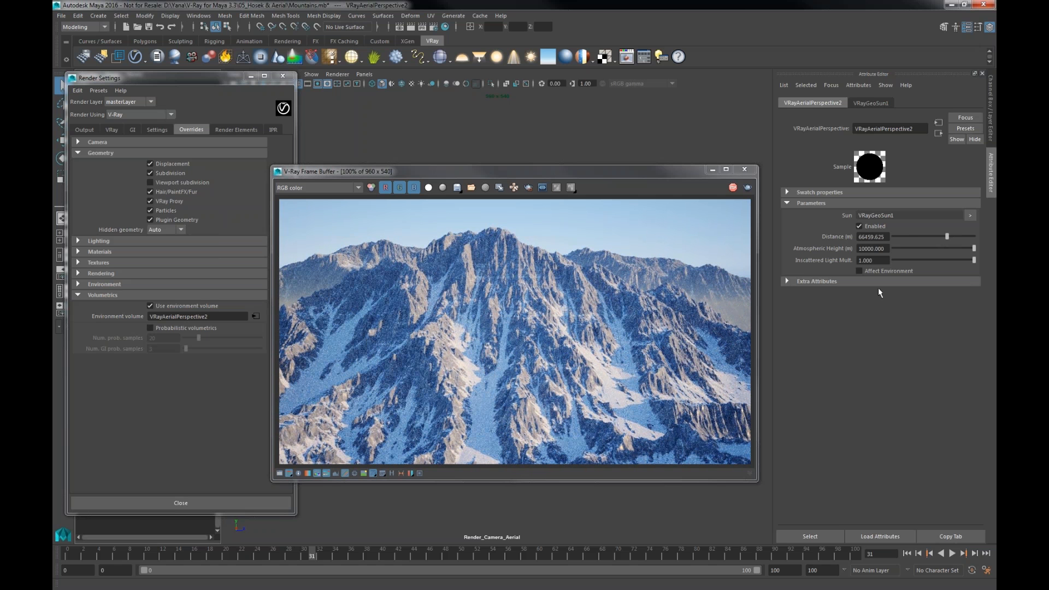
Step: Try an Inscattered Light Mult. of 2 on the aerial perspective, then restore it to 1
{"action": "left_click_drag", "start_coordinate": [881, 260], "coordinate": [844, 258]}
{"action": "type", "text": "2"}
{"action": "key", "text": "Return"}
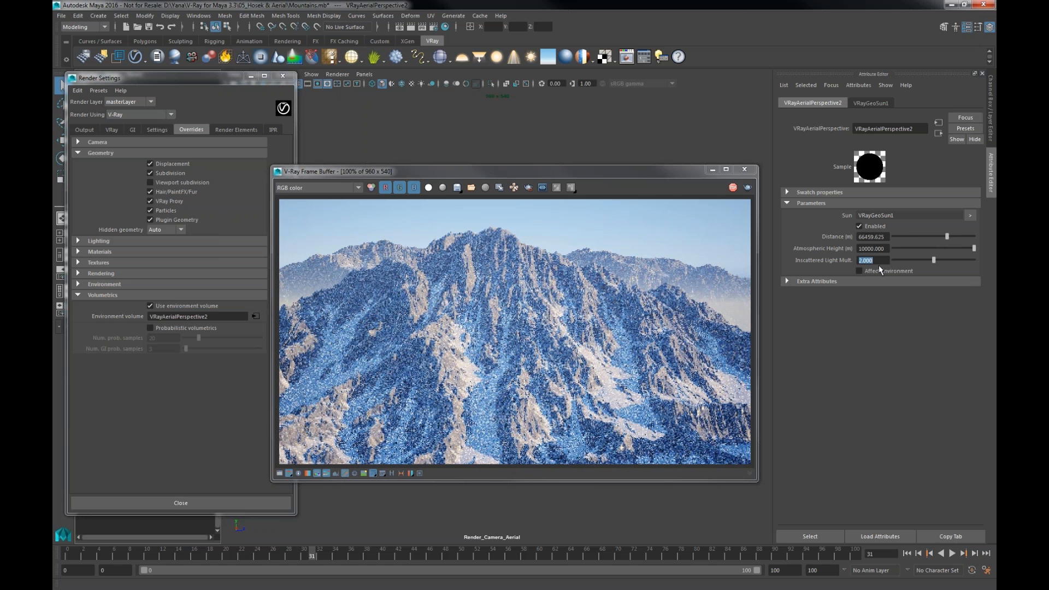
{"action": "type", "text": "1"}
{"action": "key", "text": "Return"}
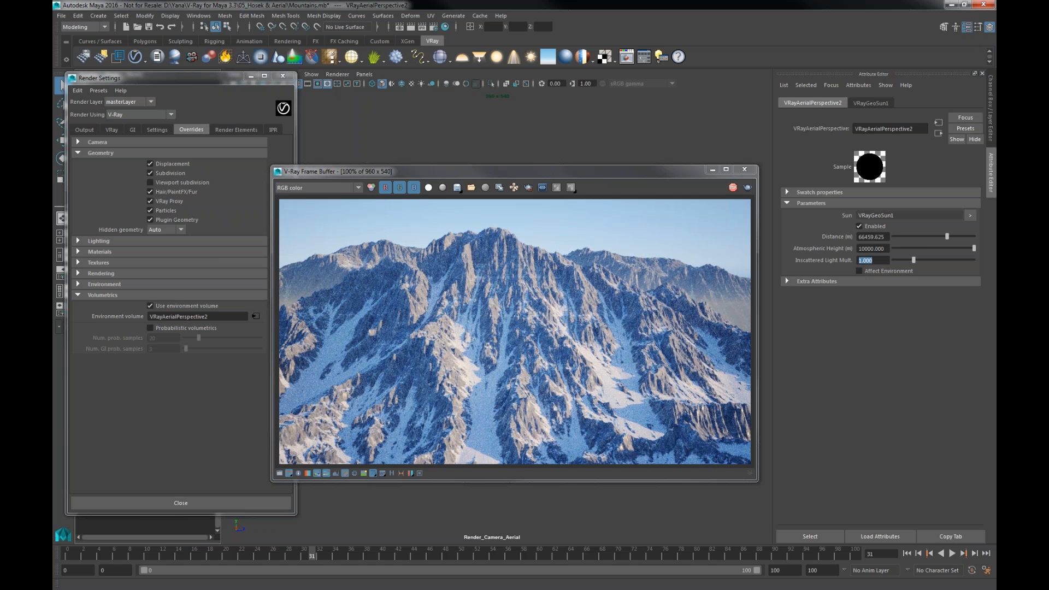
Step: Try a Distance of about 22360 m, toggle Affect Environment, and set the Distance to about 72050 m
{"action": "left_click", "coordinate": [913, 237]}
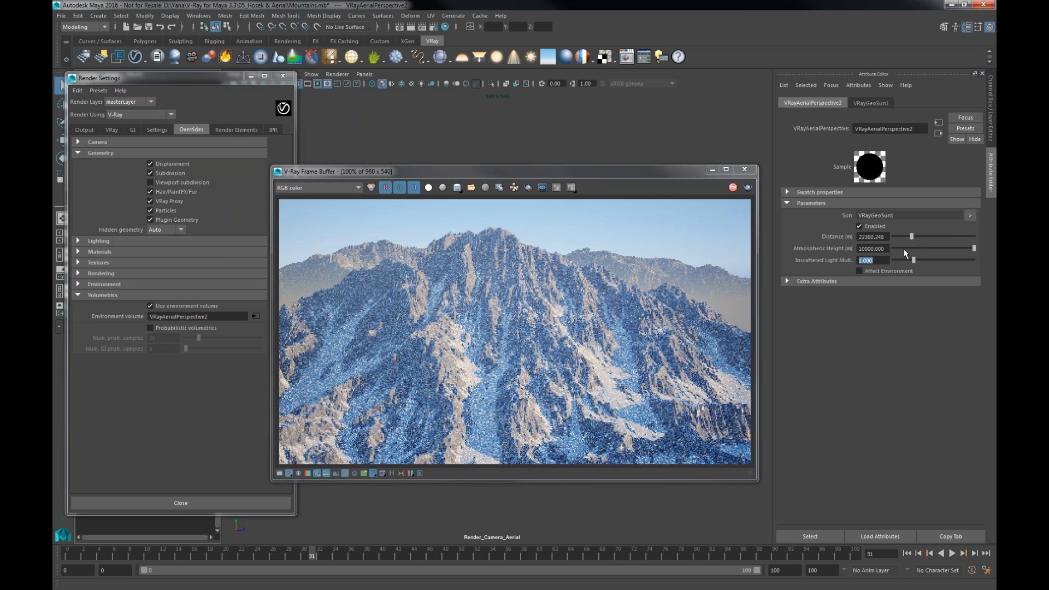
{"action": "left_click", "coordinate": [860, 271]}
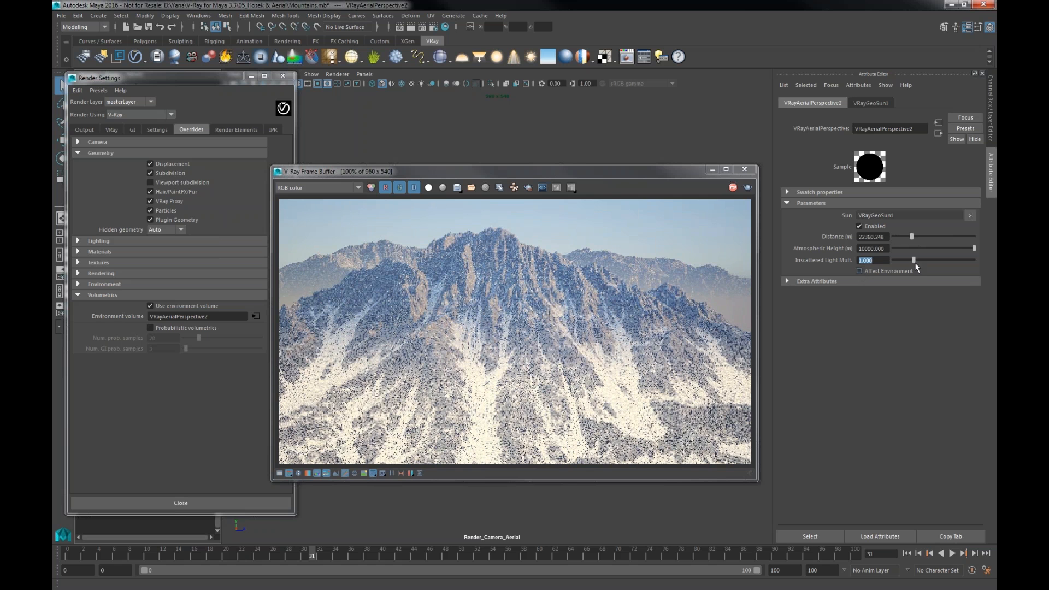
{"action": "left_click_drag", "start_coordinate": [912, 236], "coordinate": [951, 237]}
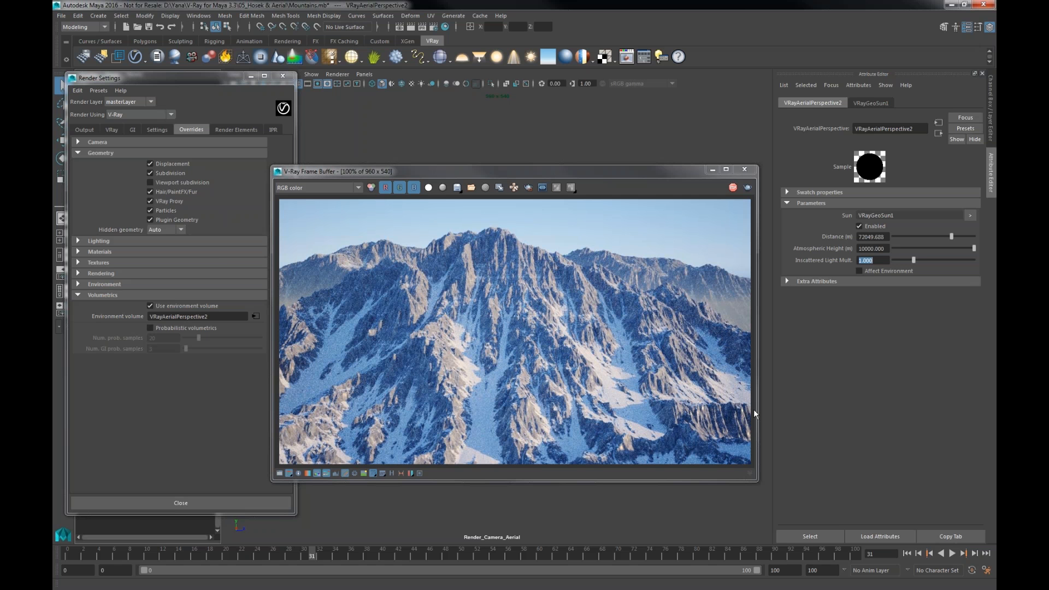
Step: Switch to the presentation, advance from the Hosek sky and Aerial perspective slide to Stochastic flakes, and return to Maya
{"action": "key", "text": "alt+Tab"}
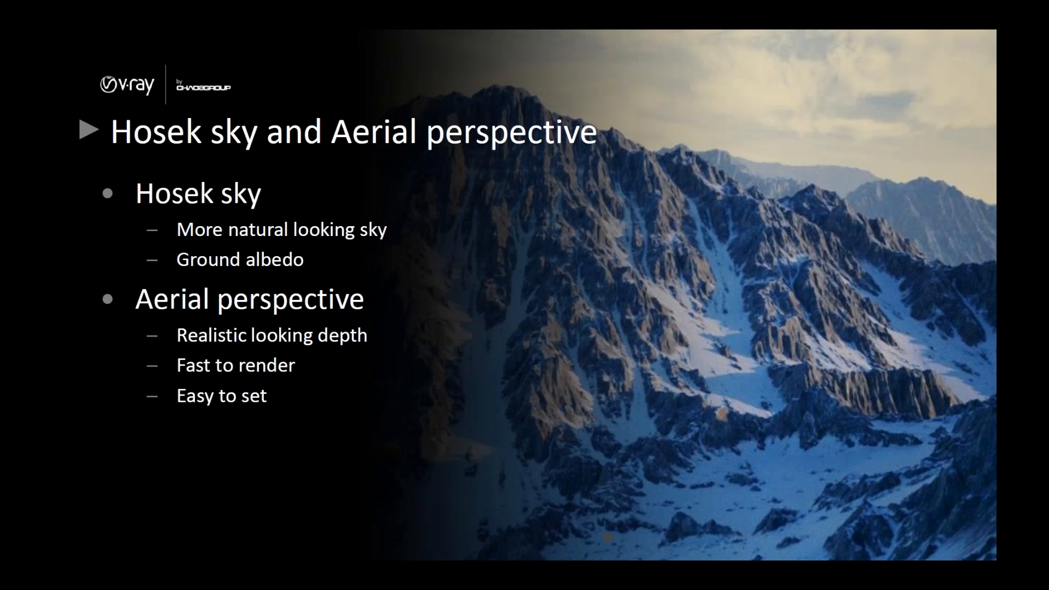
{"action": "left_click", "coordinate": [383, 272]}
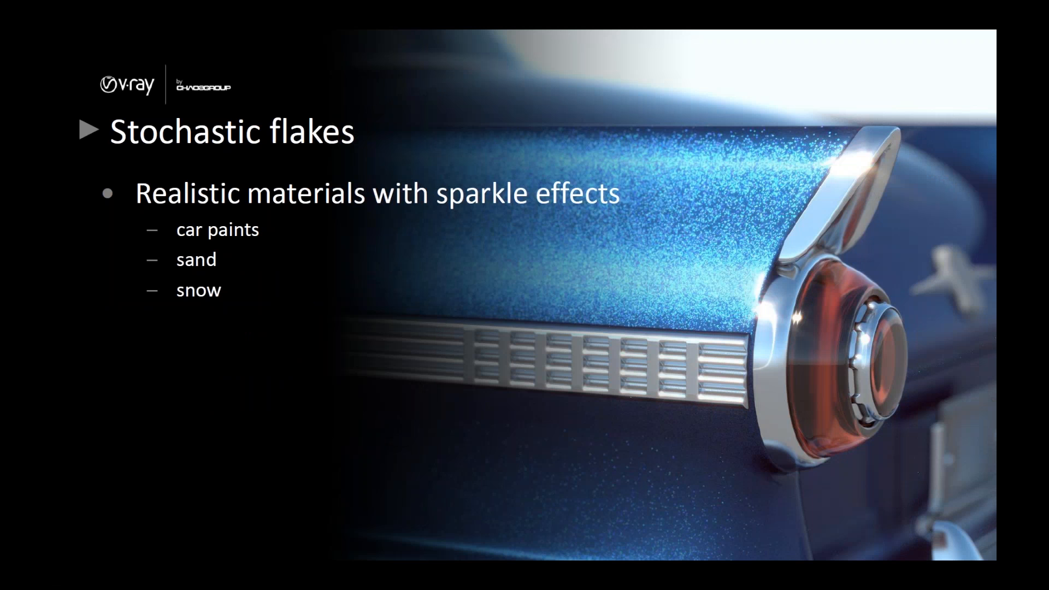
{"action": "key", "text": "alt+Tab"}
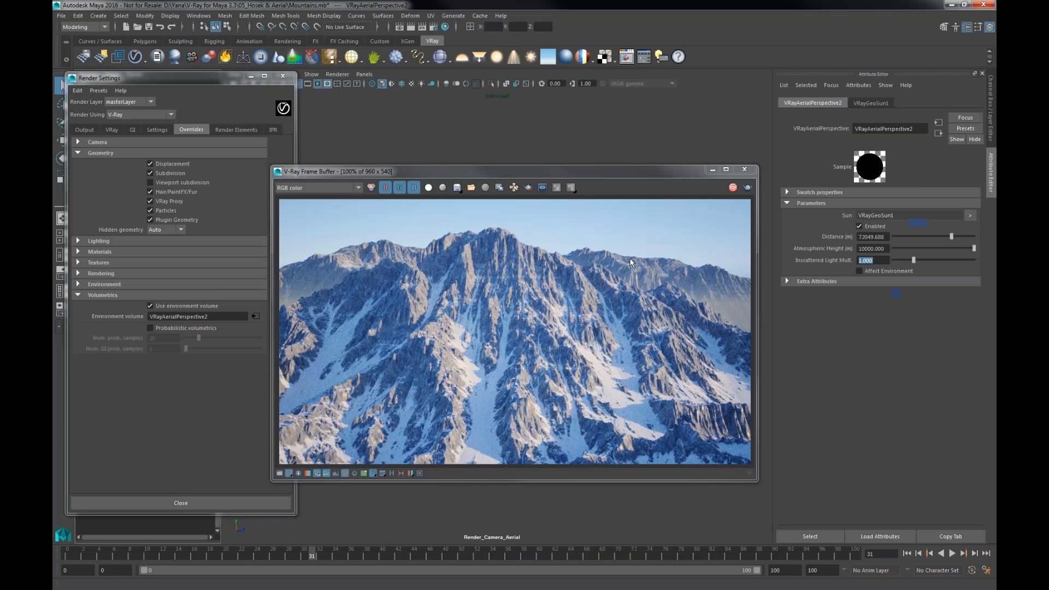
Step: Close the frame buffer and Render Settings, and open Retro Car Closeup.mb from the 06_Stochastic Flakes folder
{"action": "left_click", "coordinate": [747, 169]}
{"action": "left_click", "coordinate": [283, 75]}
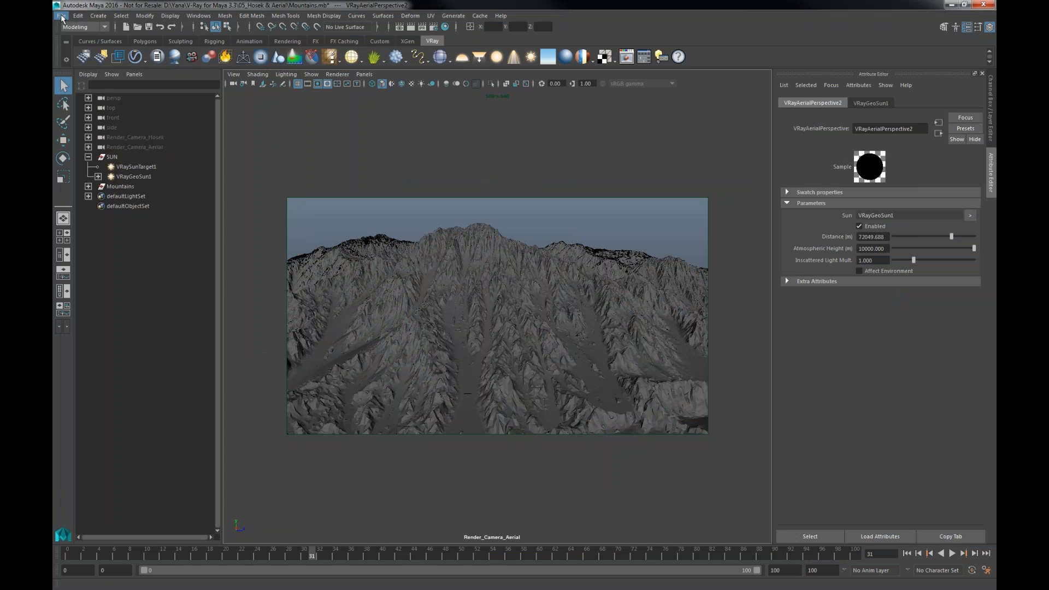
{"action": "left_click", "coordinate": [62, 16]}
{"action": "left_click", "coordinate": [87, 43]}
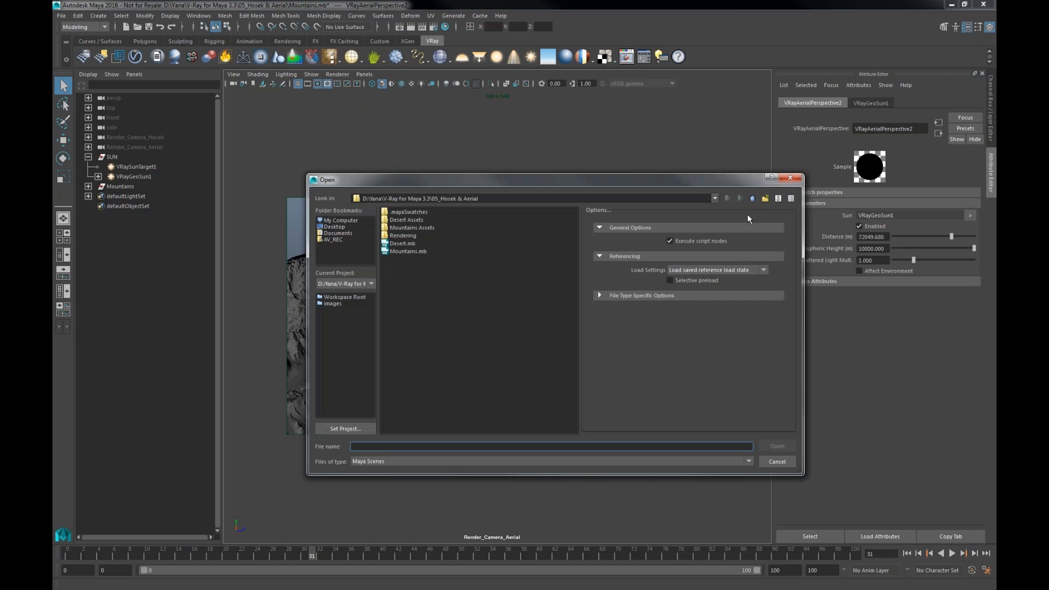
{"action": "left_click", "coordinate": [753, 199]}
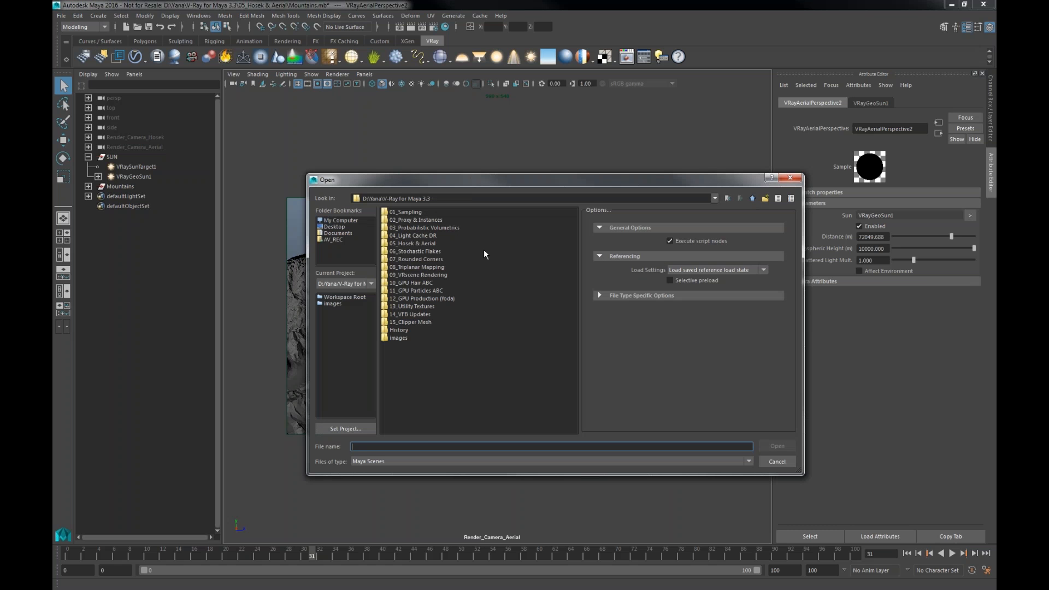
{"action": "double_click", "coordinate": [410, 251]}
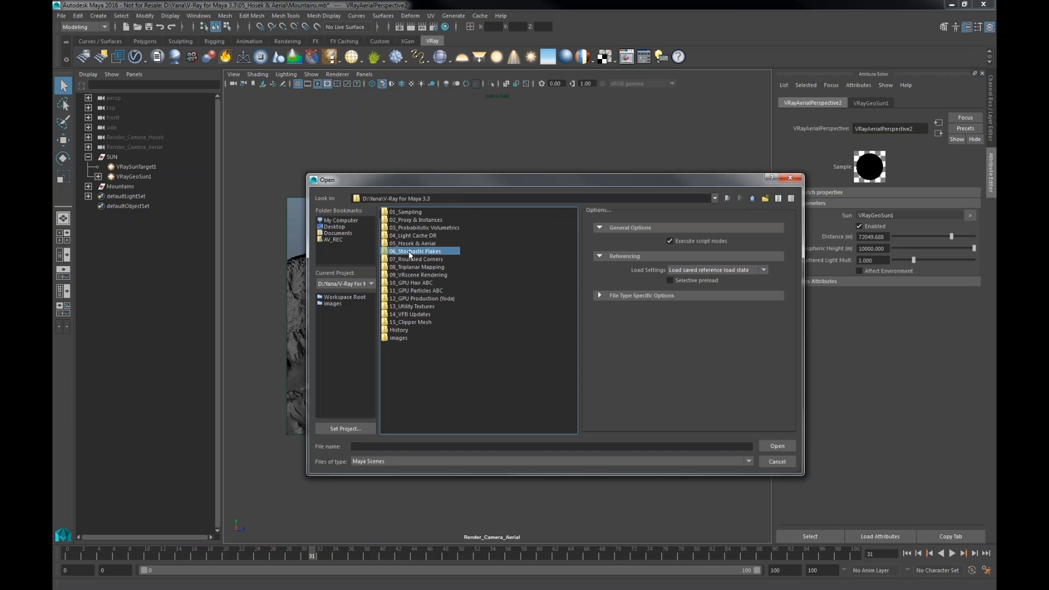
{"action": "left_click", "coordinate": [414, 236]}
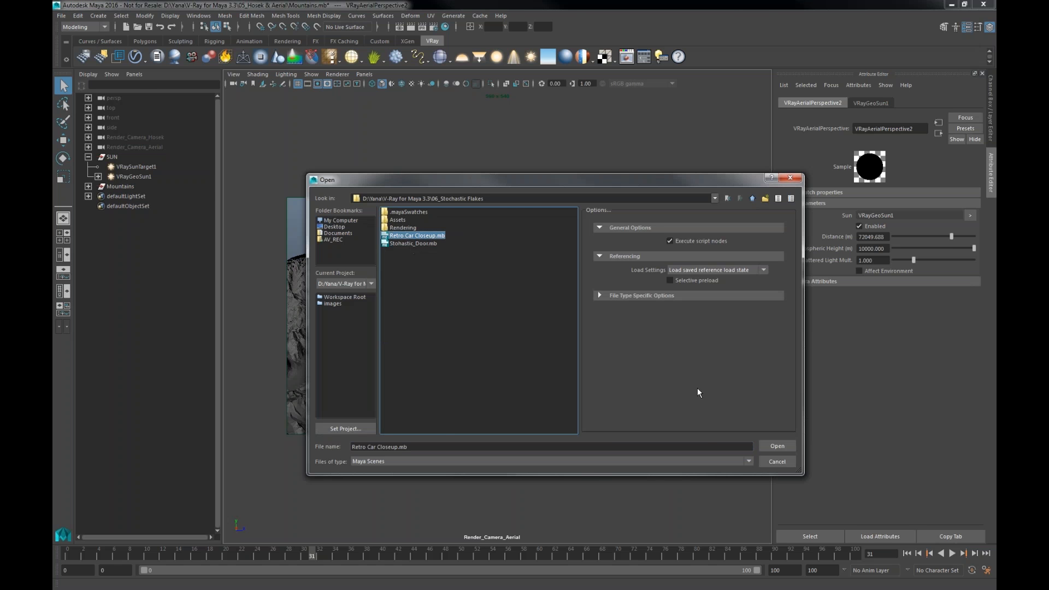
{"action": "left_click", "coordinate": [777, 446]}
{"action": "left_click", "coordinate": [525, 302]}
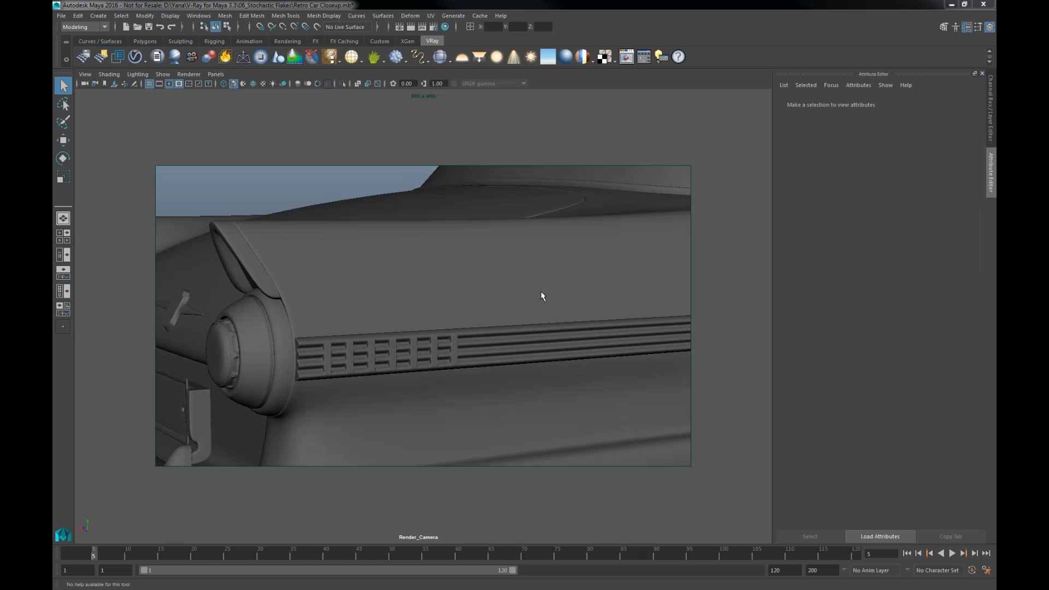
Step: Render the retro car closeup in the V-Ray Frame Buffer and open the Hypershade with its car paint network
{"action": "left_click", "coordinate": [423, 29]}
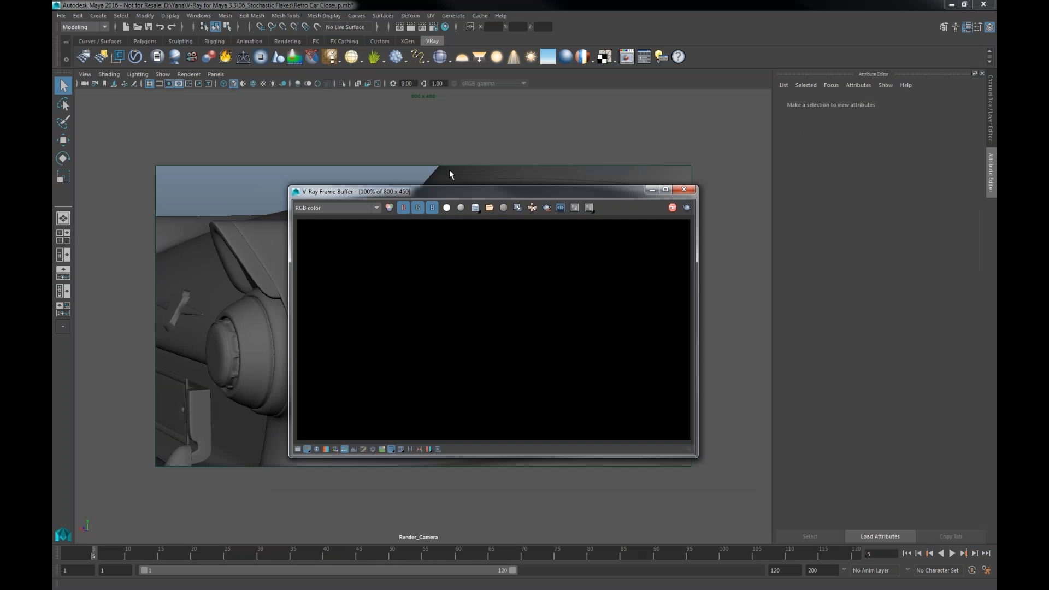
{"action": "left_click_drag", "start_coordinate": [444, 186], "coordinate": [531, 183]}
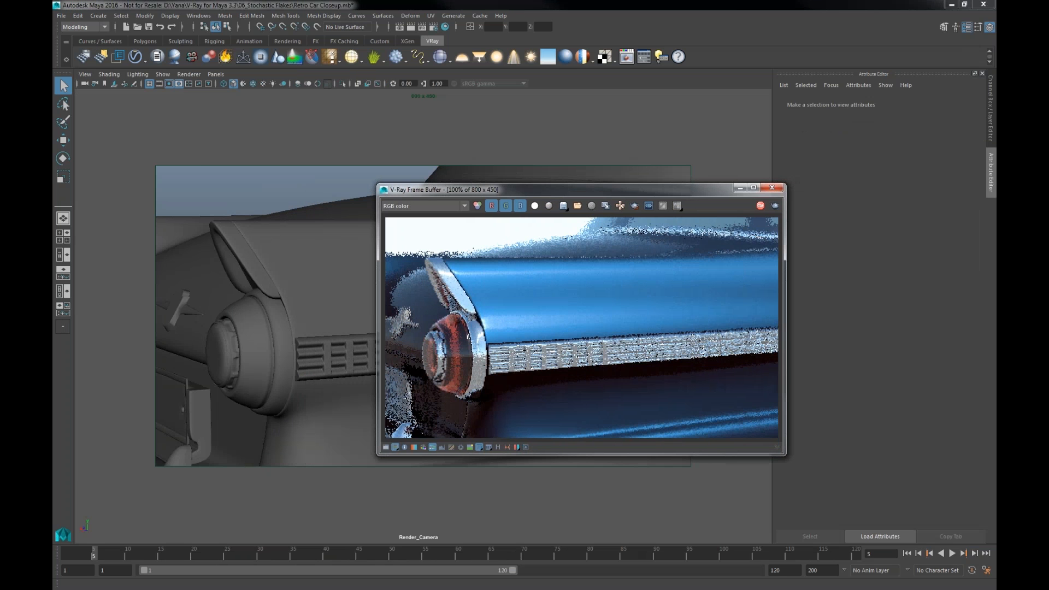
{"action": "left_click", "coordinate": [445, 27]}
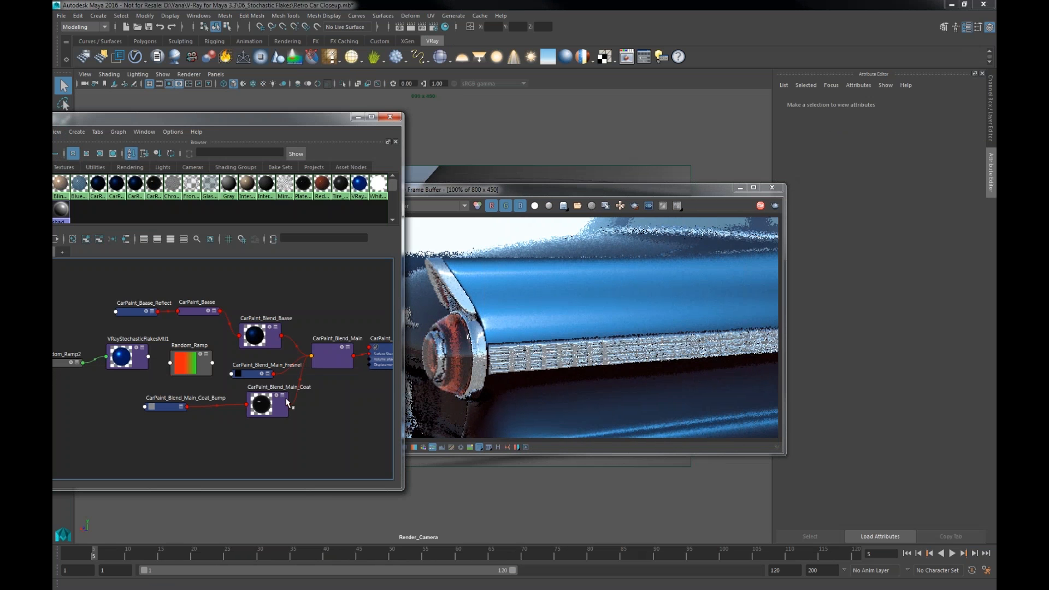
Step: Assign a new VRay Stochastic Flakes Mtl to Coat Material 0 of the CarPaint_Blend_Main material
{"action": "left_click_drag", "start_coordinate": [488, 192], "coordinate": [517, 201]}
{"action": "left_click", "coordinate": [287, 331]}
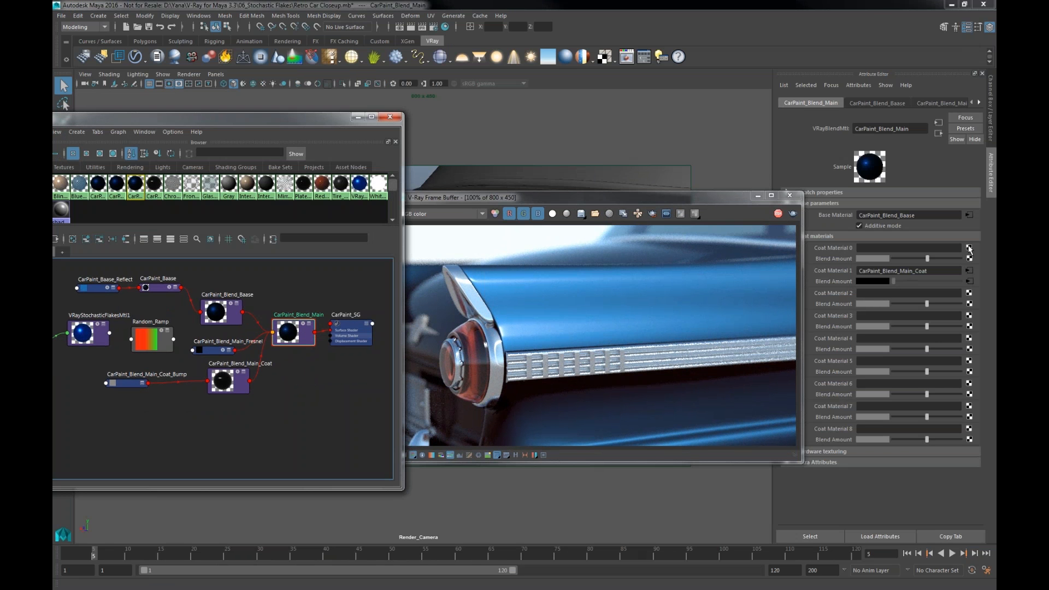
{"action": "left_click", "coordinate": [970, 249]}
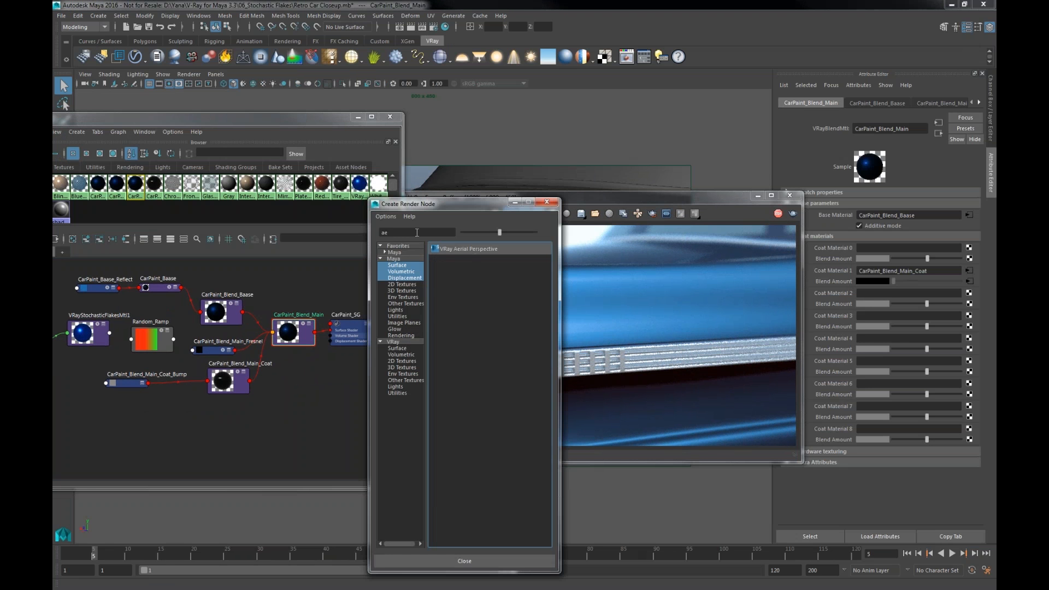
{"action": "type", "text": "vr"}
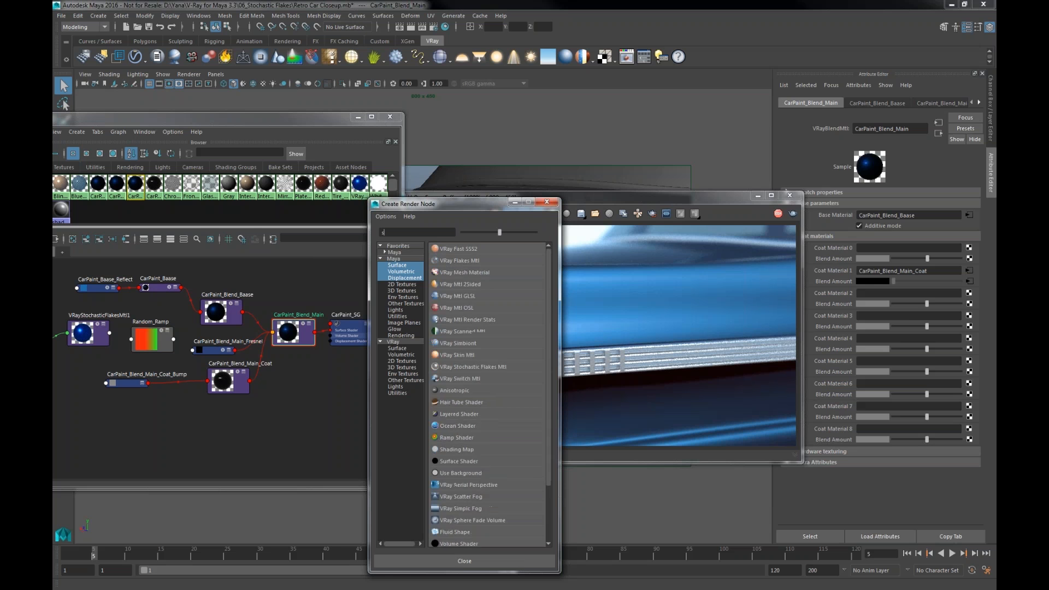
{"action": "key", "text": "BackSpace"}
{"action": "key", "text": "BackSpace"}
{"action": "type", "text": "st"}
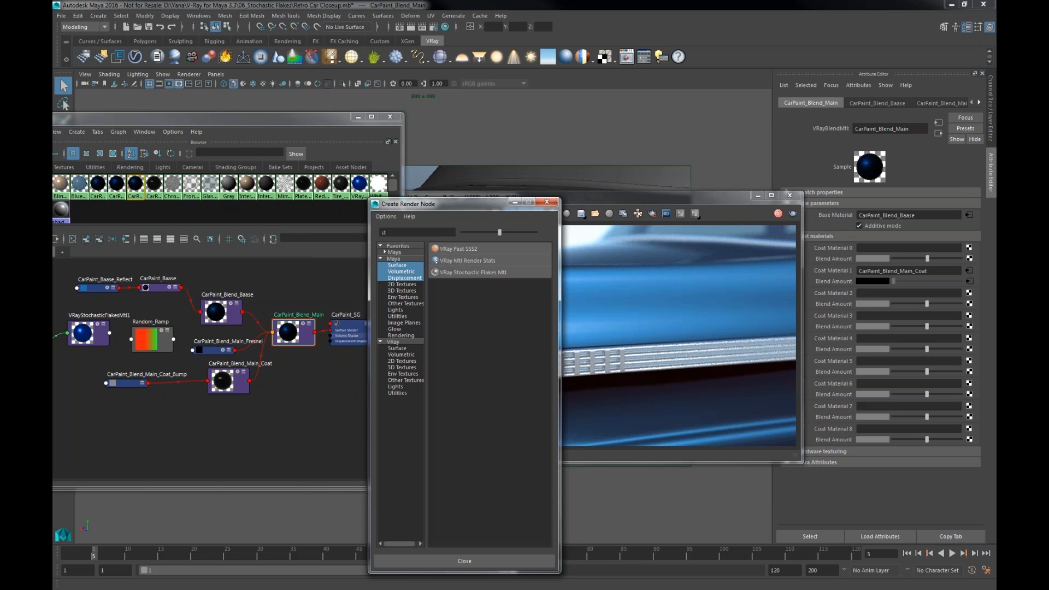
{"action": "left_click", "coordinate": [454, 273]}
{"action": "left_click_drag", "start_coordinate": [587, 201], "coordinate": [559, 206]}
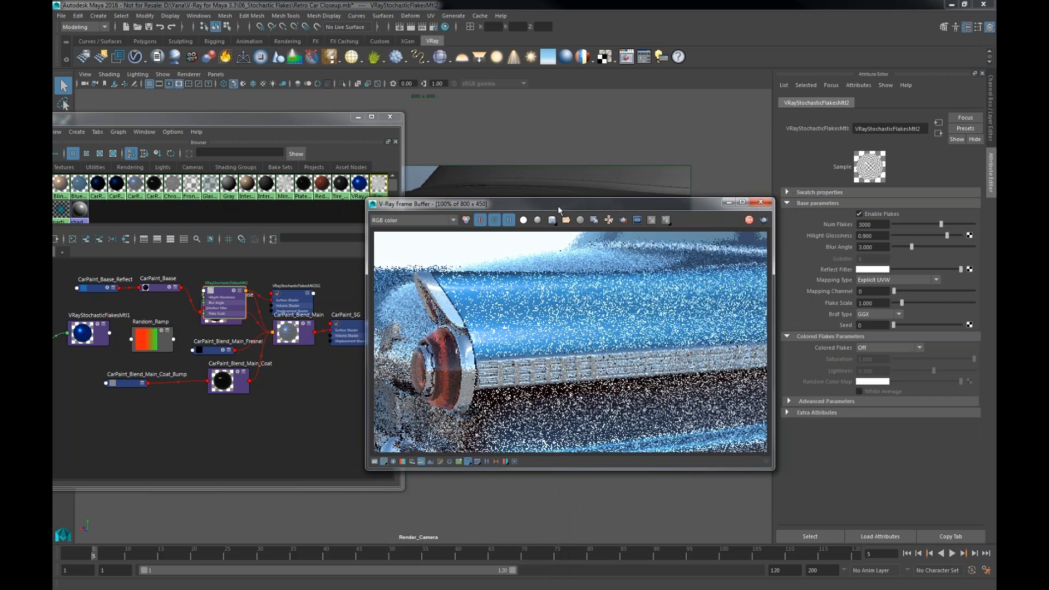
Step: Set the flakes material's Reflect Filter to a saturated dark blue with a value of about 0.646
{"action": "left_click", "coordinate": [865, 270]}
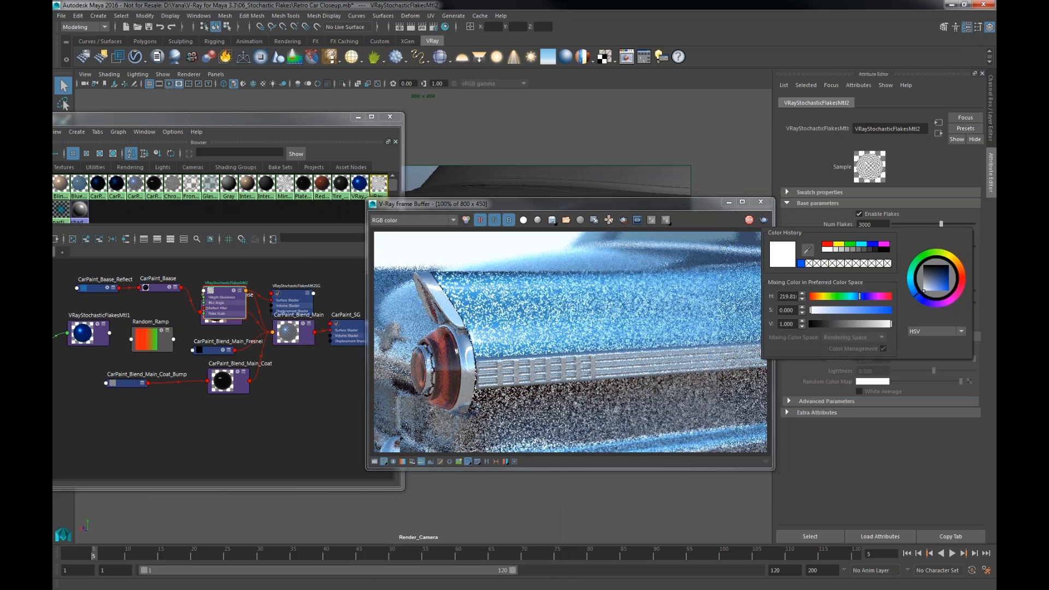
{"action": "left_click", "coordinate": [802, 263]}
{"action": "left_click_drag", "start_coordinate": [882, 326], "coordinate": [868, 324]}
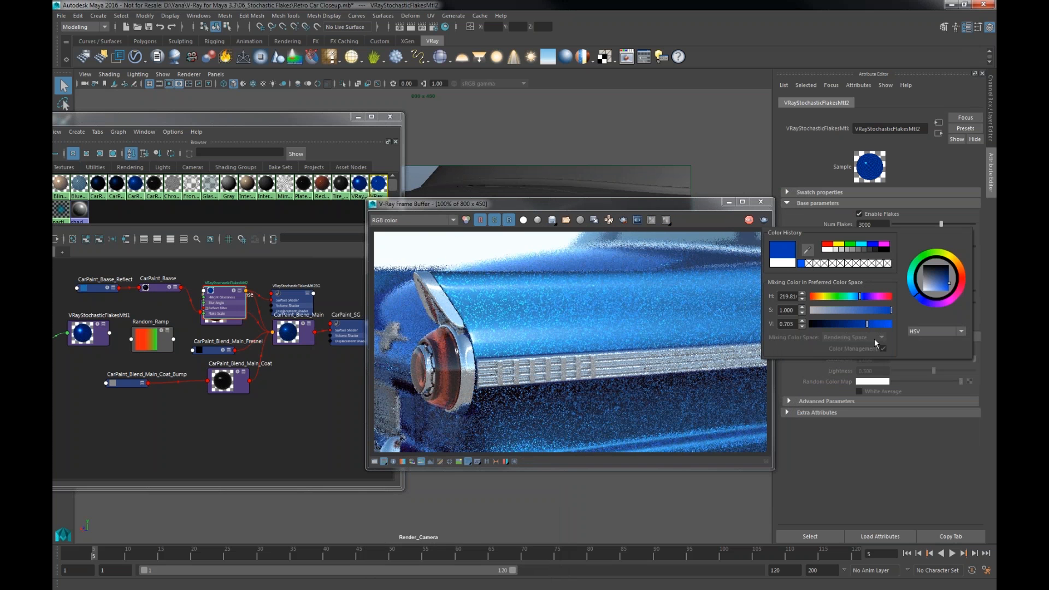
{"action": "left_click_drag", "start_coordinate": [867, 324], "coordinate": [864, 325]}
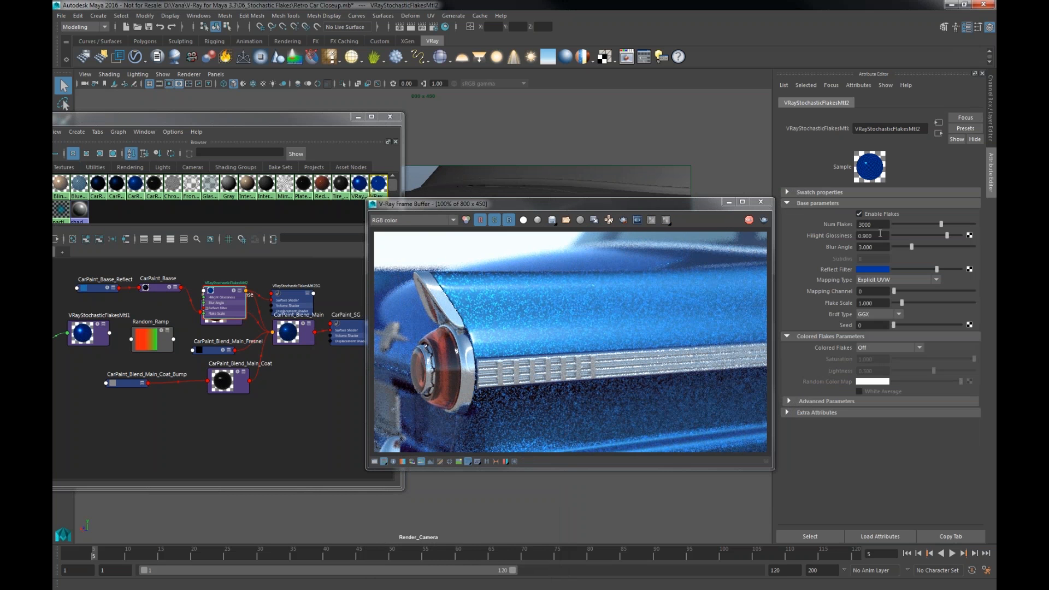
Step: Set the flakes material's Num Flakes to 4000 and its Hilight Glossiness to 0.7
{"action": "double_click", "coordinate": [881, 225]}
{"action": "type", "text": "40"}
{"action": "key", "text": "Return"}
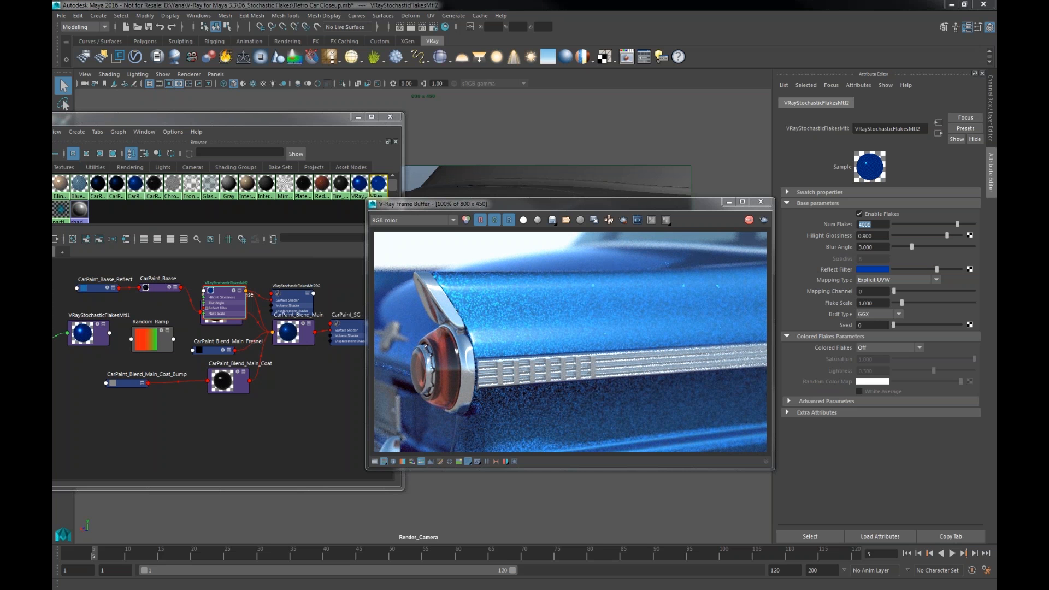
{"action": "left_click", "coordinate": [868, 237]}
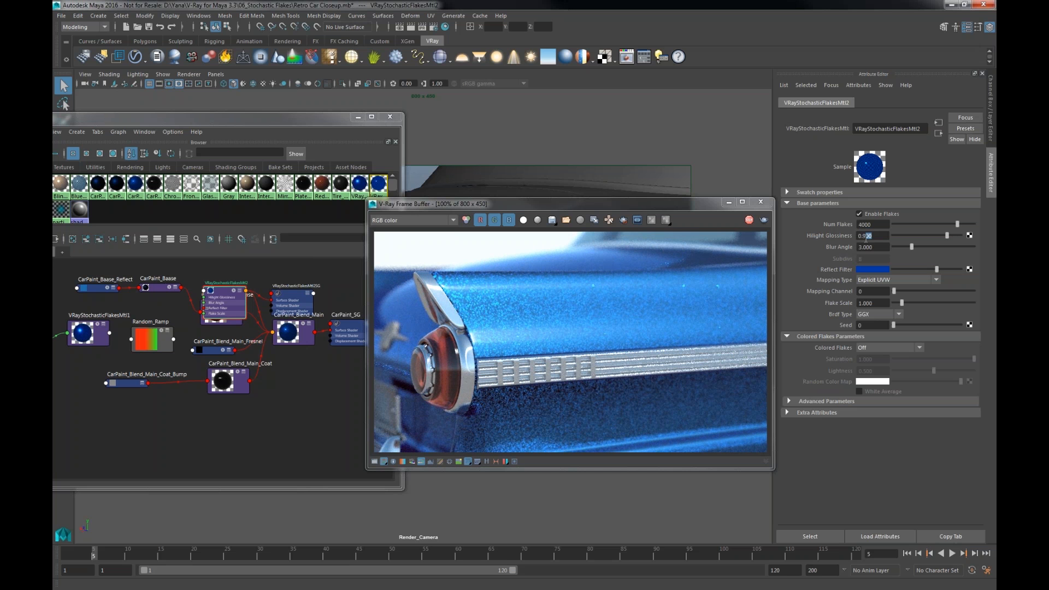
{"action": "double_click", "coordinate": [864, 239]}
{"action": "type", "text": "8"}
{"action": "key", "text": "Return"}
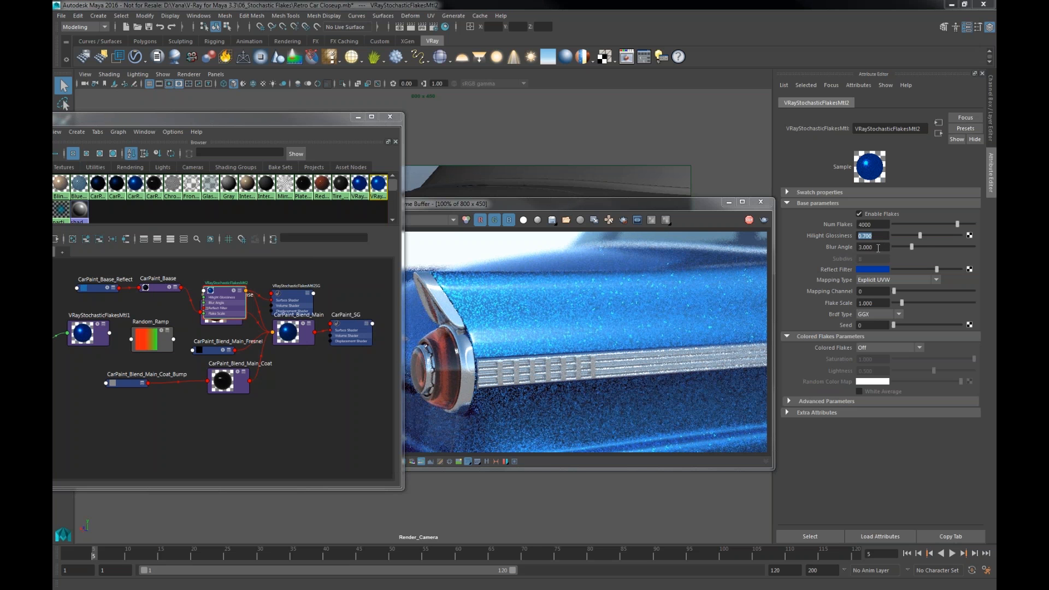
Step: Set the Blur Angle of the flakes material to 5 and bring the frame buffer forward
{"action": "left_click", "coordinate": [878, 248]}
{"action": "type", "text": "5"}
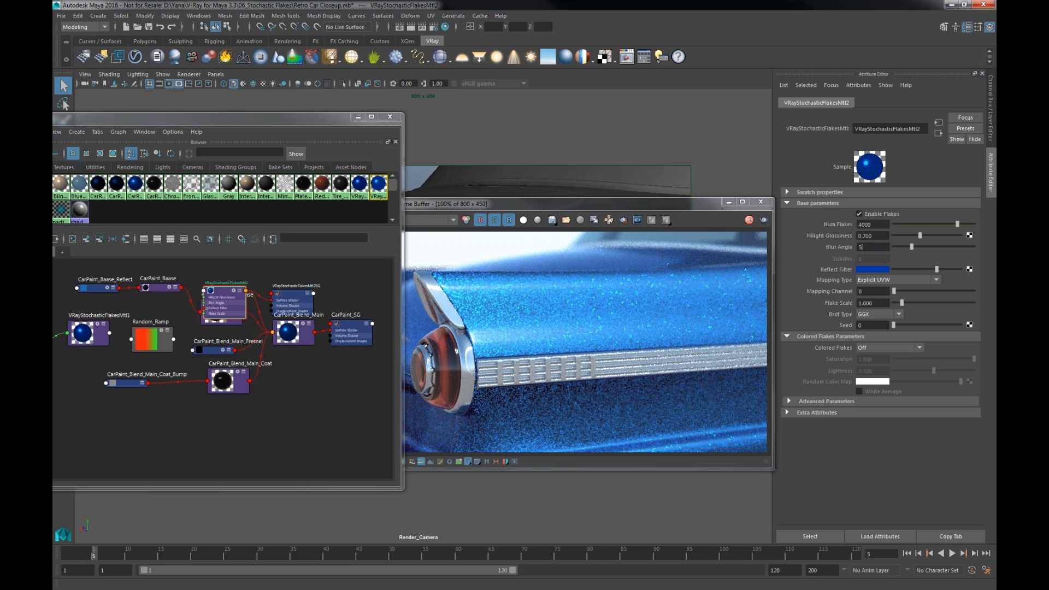
{"action": "key", "text": "Return"}
{"action": "left_click_drag", "start_coordinate": [655, 205], "coordinate": [658, 205]}
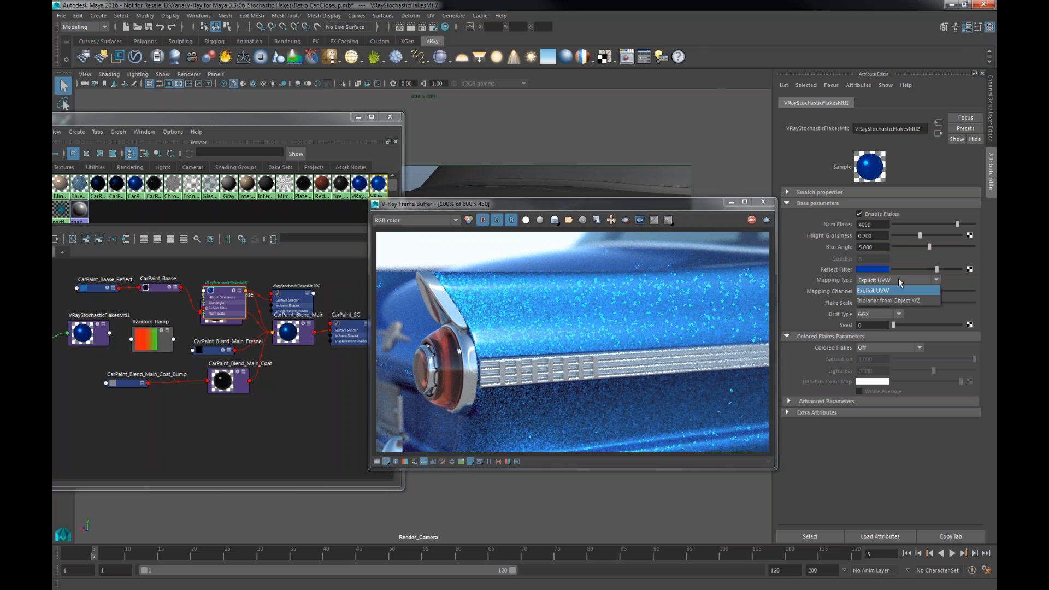
Step: Examine the Mapping Type options of the flakes material, keeping Explicit UVW
{"action": "left_click", "coordinate": [900, 281]}
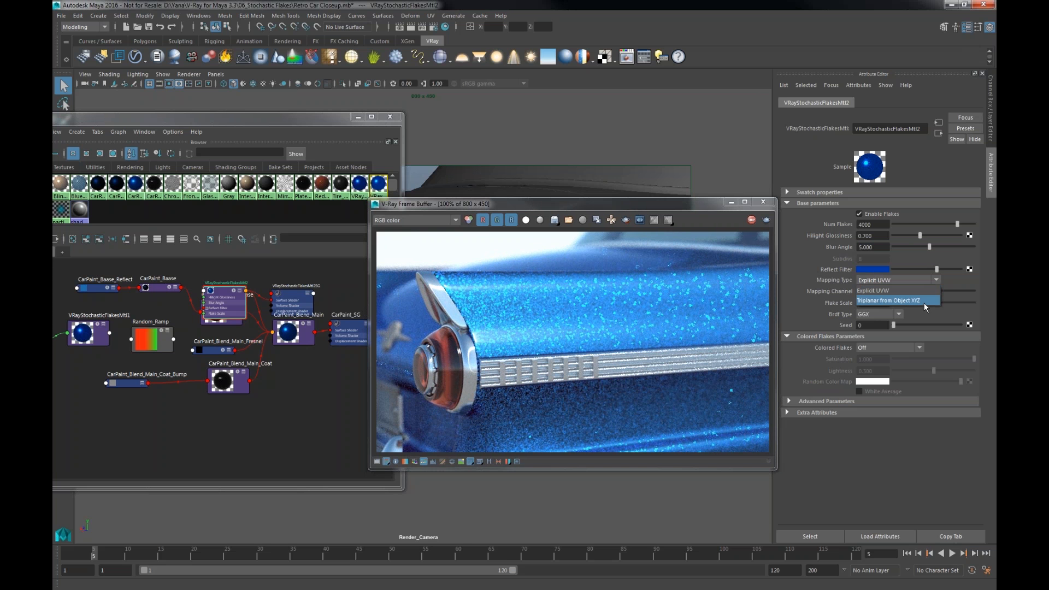
{"action": "left_click", "coordinate": [815, 283]}
{"action": "left_click", "coordinate": [891, 280]}
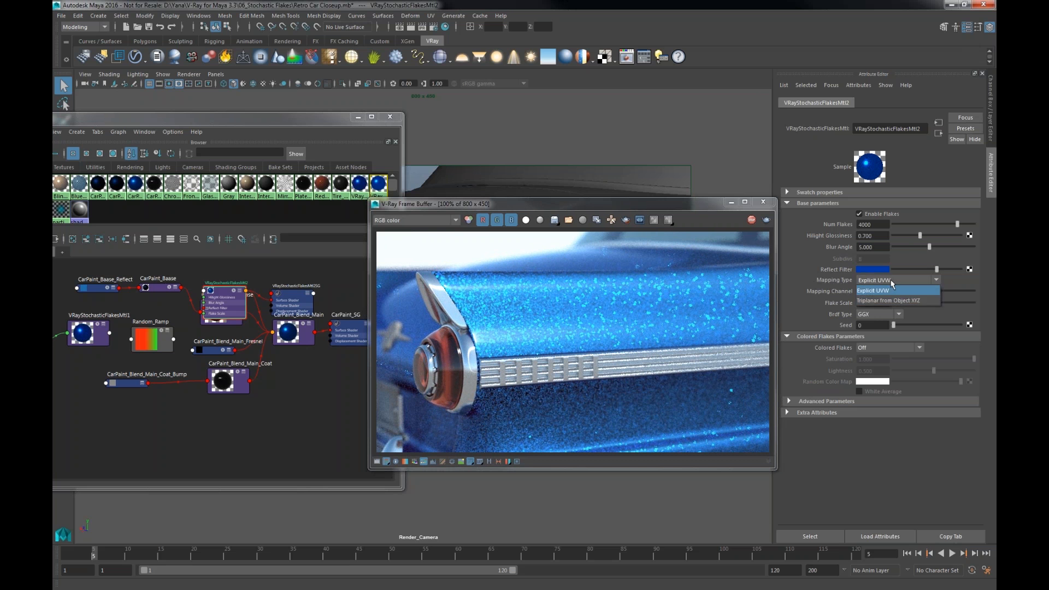
{"action": "left_click", "coordinate": [880, 281]}
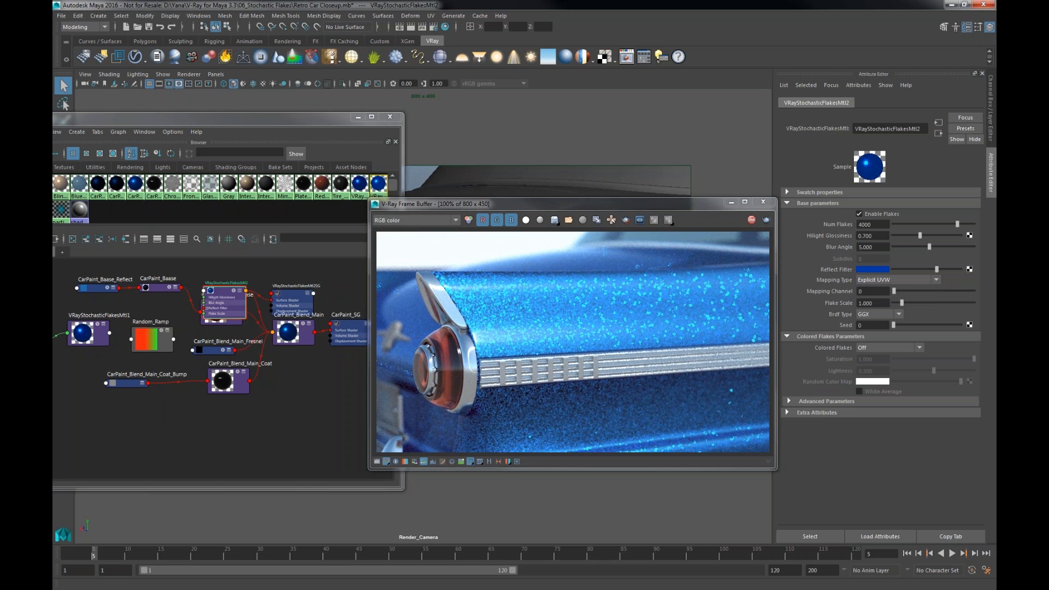
Step: Try a larger Flake Scale for the flakes material, settling on 4
{"action": "double_click", "coordinate": [863, 302]}
{"action": "key", "text": "Return"}
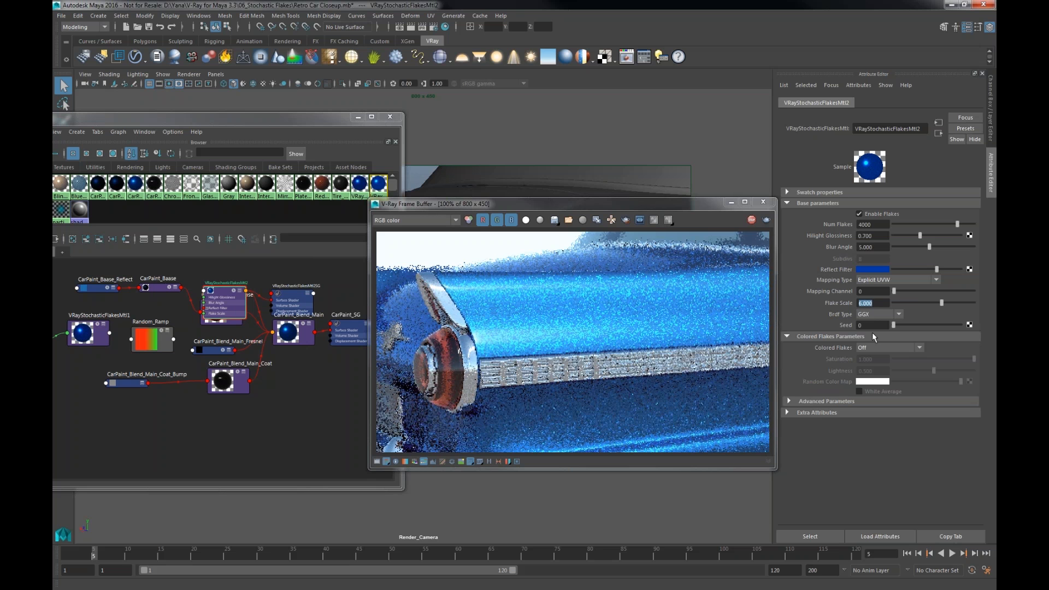
{"action": "key", "text": "Return"}
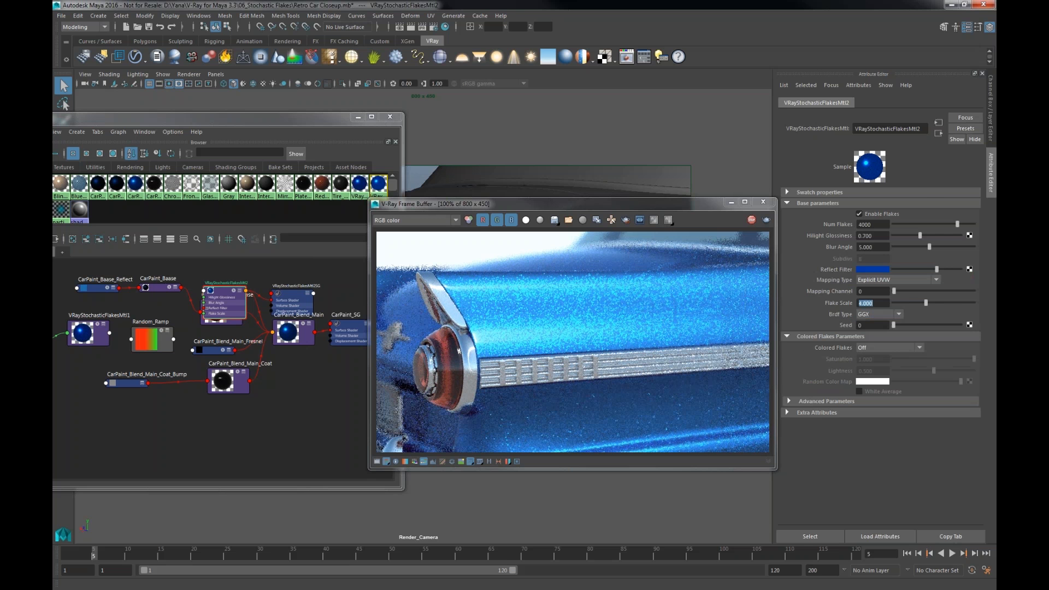
Step: Change the flakes material's Reflect Filter to a lighter, less saturated blue
{"action": "left_click", "coordinate": [871, 269]}
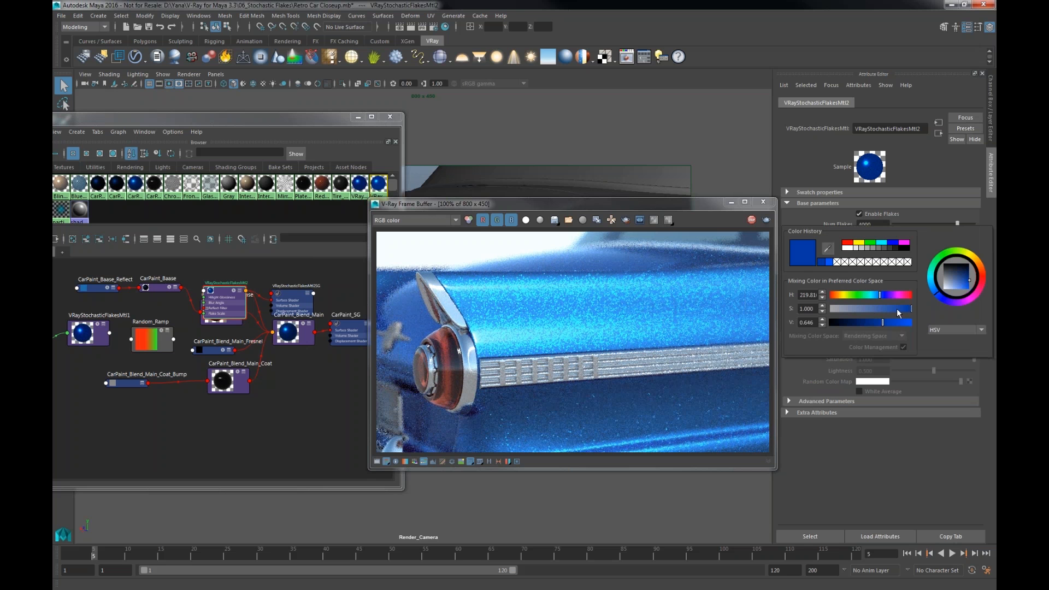
{"action": "left_click_drag", "start_coordinate": [912, 309], "coordinate": [897, 308]}
{"action": "left_click_drag", "start_coordinate": [964, 284], "coordinate": [962, 284]}
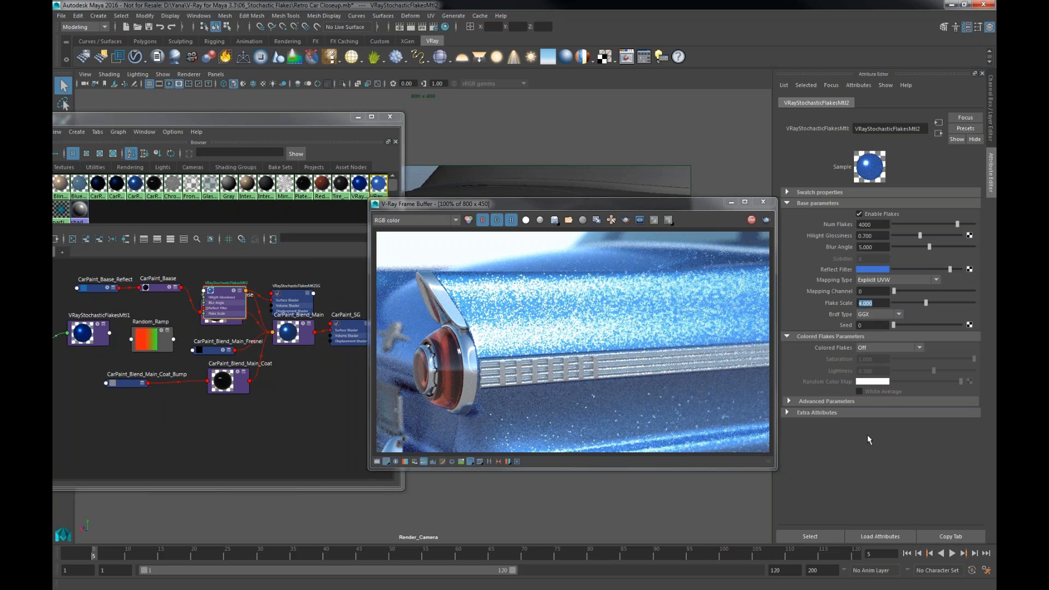
Step: Set Colored Flakes to Random hue with a Saturation of about 0.727 and a Lightness of about 0.888
{"action": "left_click", "coordinate": [917, 349]}
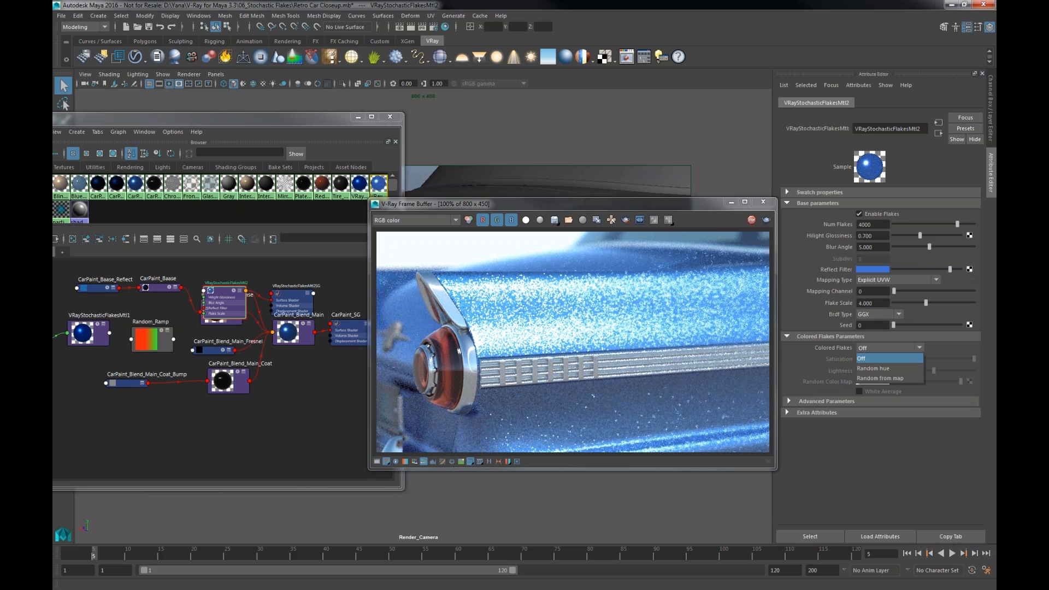
{"action": "left_click", "coordinate": [911, 368]}
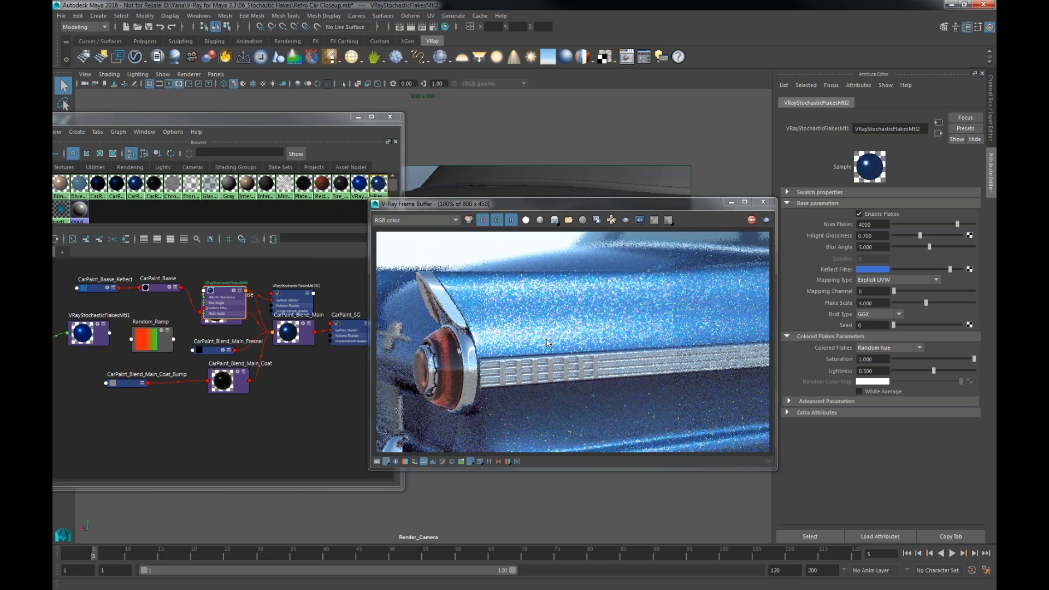
{"action": "left_click", "coordinate": [951, 358]}
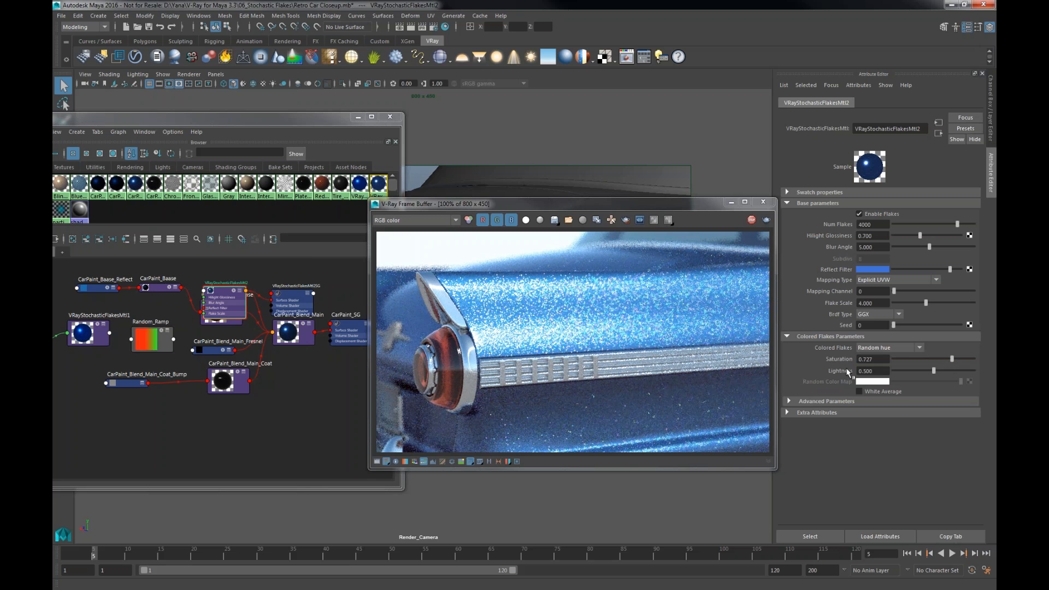
{"action": "left_click_drag", "start_coordinate": [935, 371], "coordinate": [965, 371]}
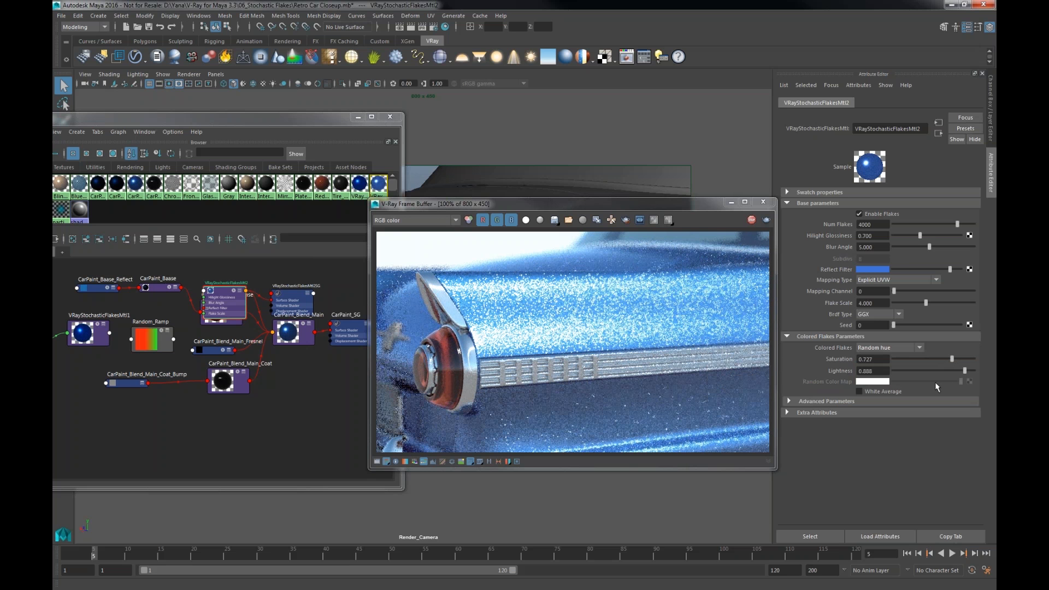
Step: Switch Colored Flakes to Random from map and connect Random_Ramp to the Random Color Map
{"action": "left_click", "coordinate": [897, 351]}
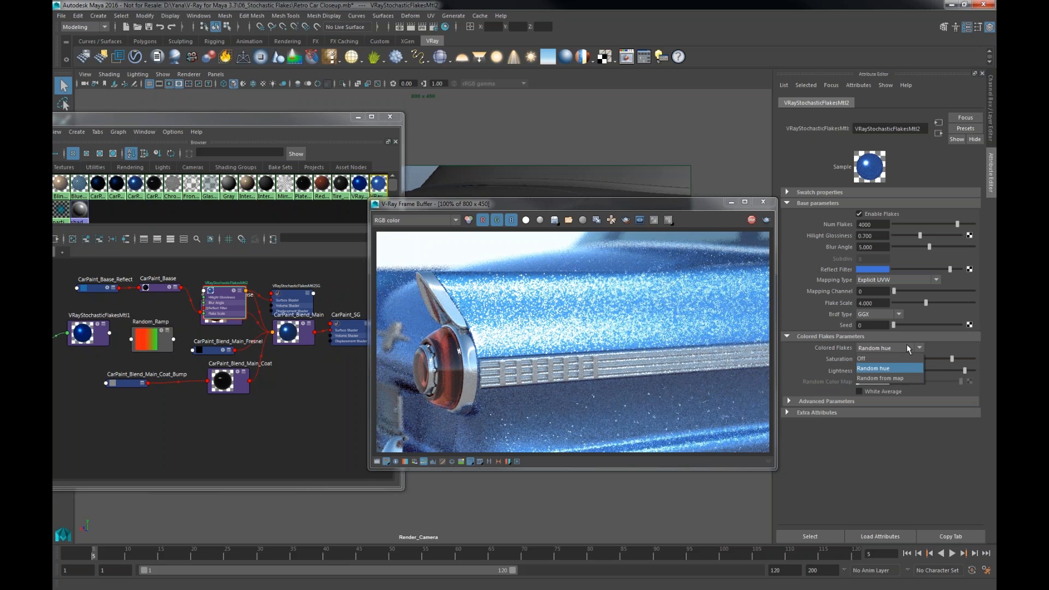
{"action": "left_click", "coordinate": [914, 379]}
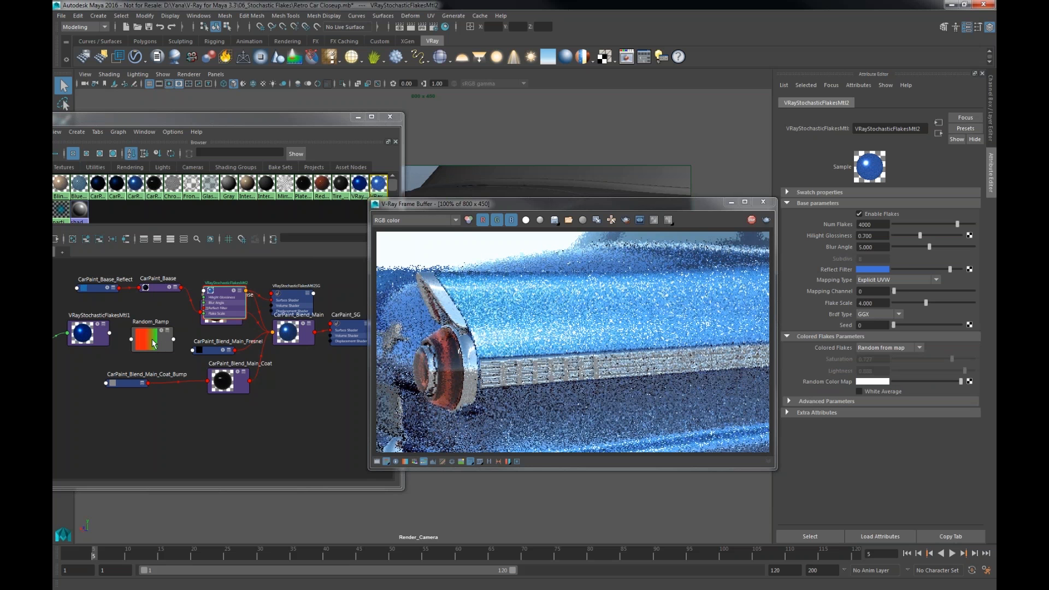
{"action": "middle_click_drag", "start_coordinate": [154, 344], "coordinate": [844, 382]}
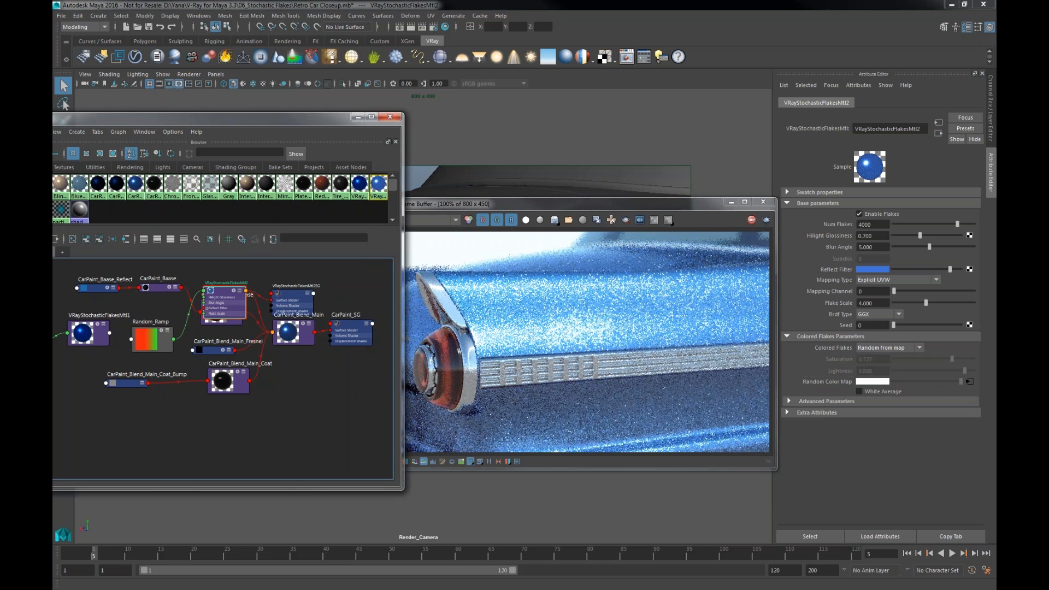
Step: Add a blue color stop at position 0.200 to Random_Ramp and return to the stochastic flakes material's attributes
{"action": "left_click", "coordinate": [970, 382]}
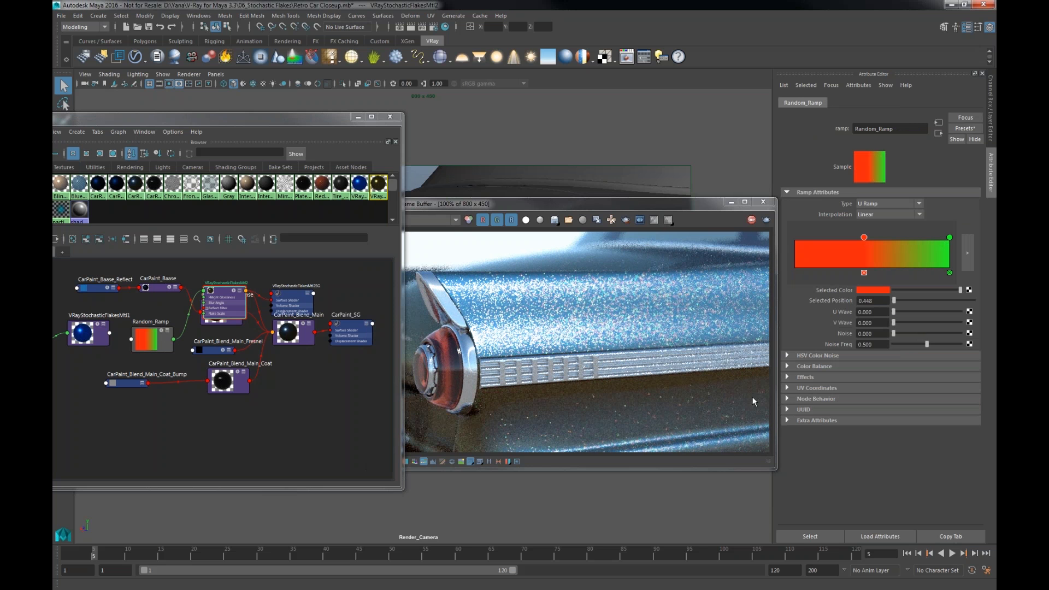
{"action": "left_click", "coordinate": [825, 242]}
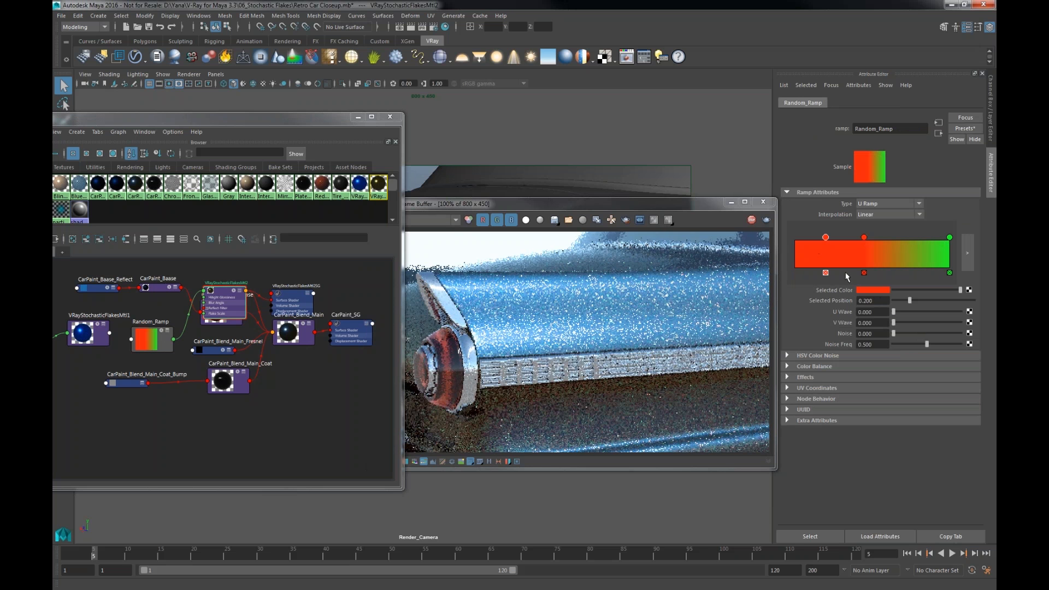
{"action": "left_click", "coordinate": [870, 289]}
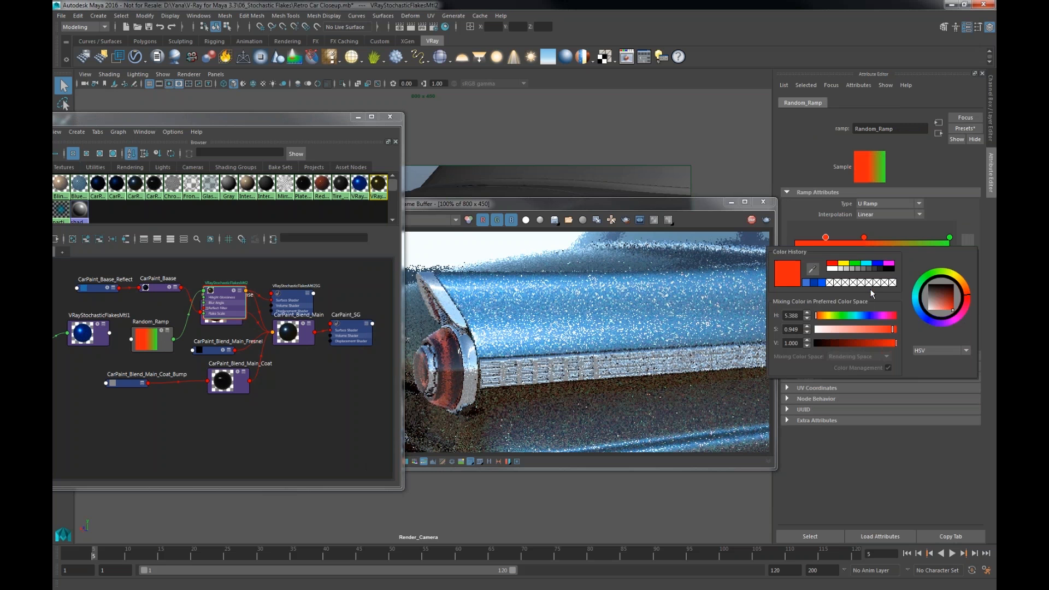
{"action": "left_click", "coordinate": [813, 283]}
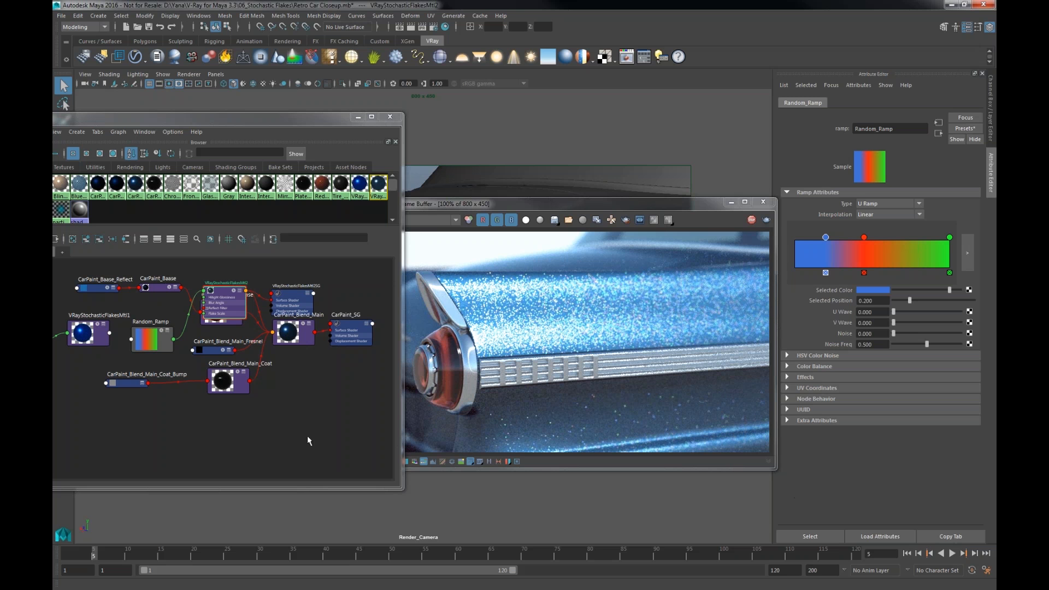
{"action": "left_click", "coordinate": [219, 292]}
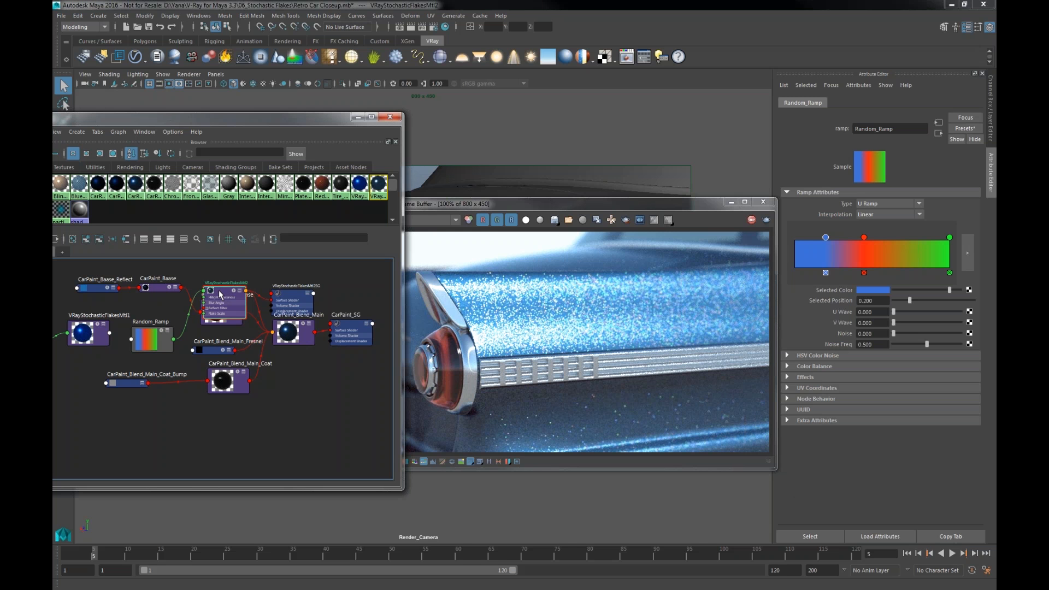
{"action": "left_click", "coordinate": [939, 134]}
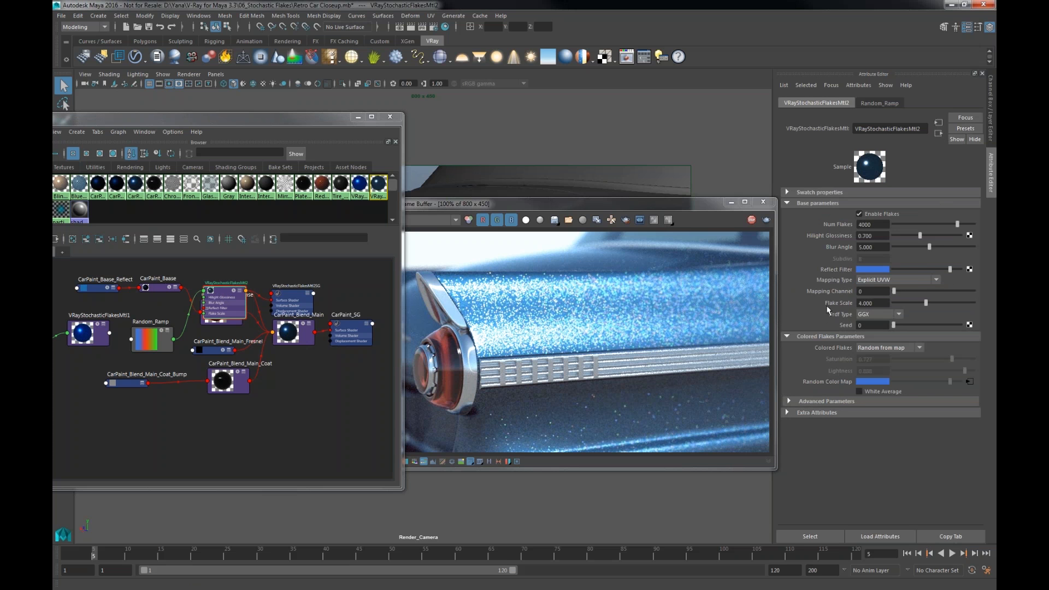
Step: Switch to the presentation and advance from the Stochastic flakes slide to Ray traced rounded corners
{"action": "key", "text": "alt+Tab"}
{"action": "left_click", "coordinate": [450, 278]}
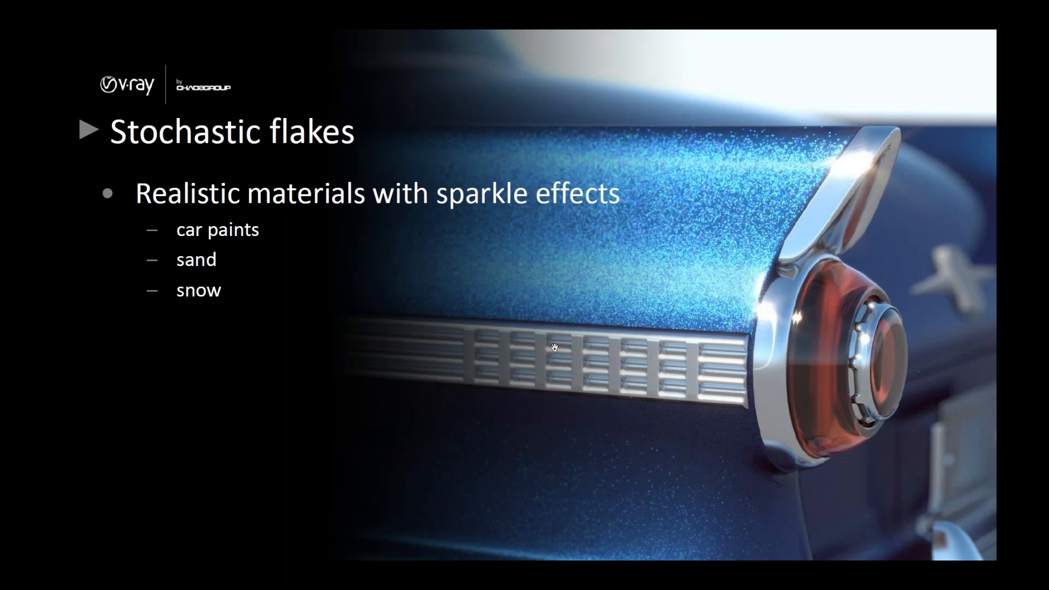
{"action": "left_click", "coordinate": [527, 361]}
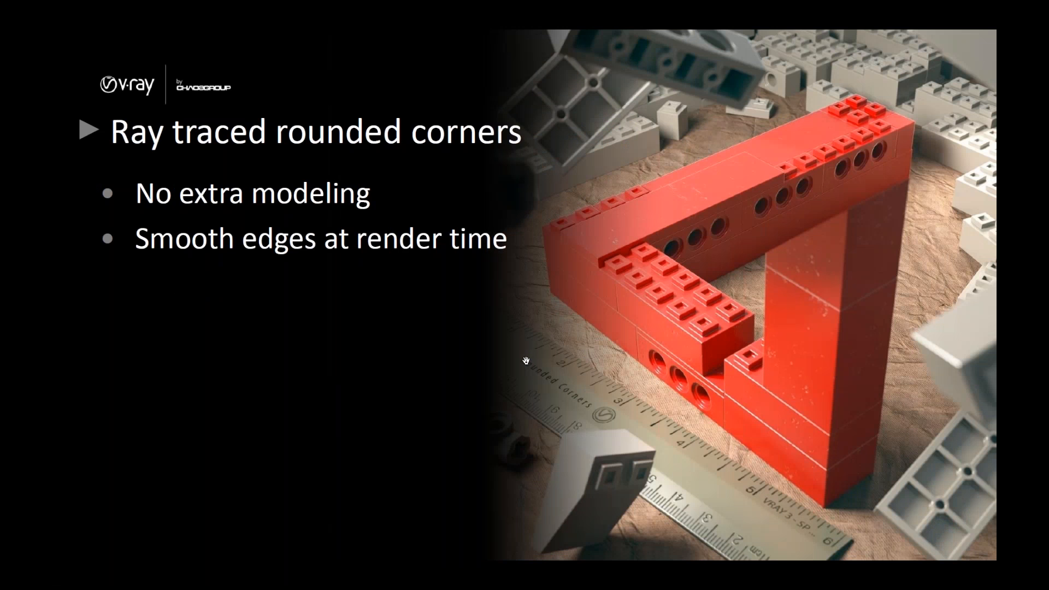
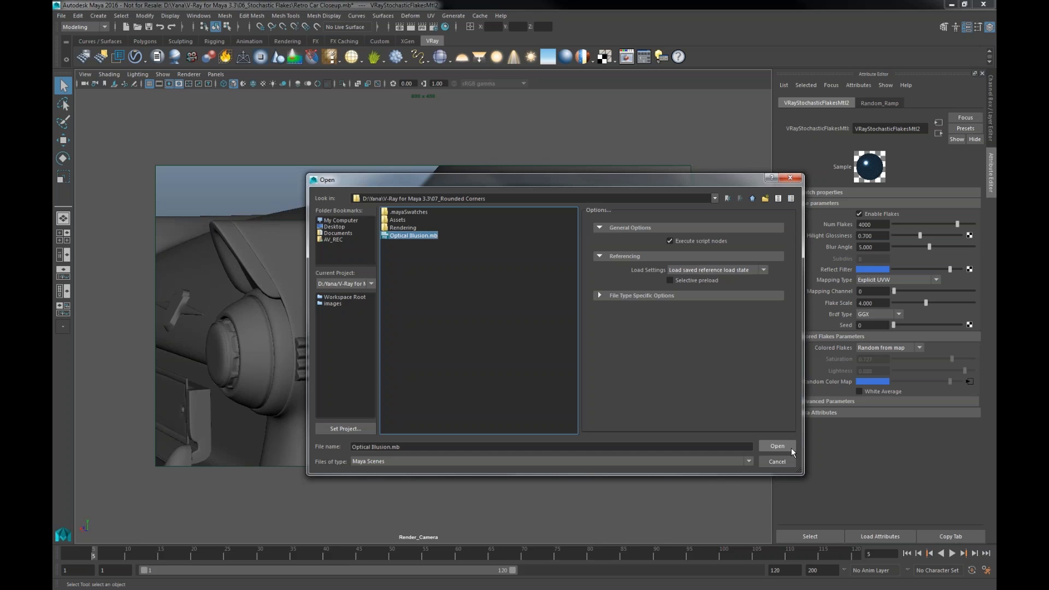
Step: Open the Optical Illusion.mb scene from the 07_Rounded Corners folder and start an interactive V-Ray render beside the viewport
{"action": "left_click", "coordinate": [792, 448]}
{"action": "left_click", "coordinate": [524, 302]}
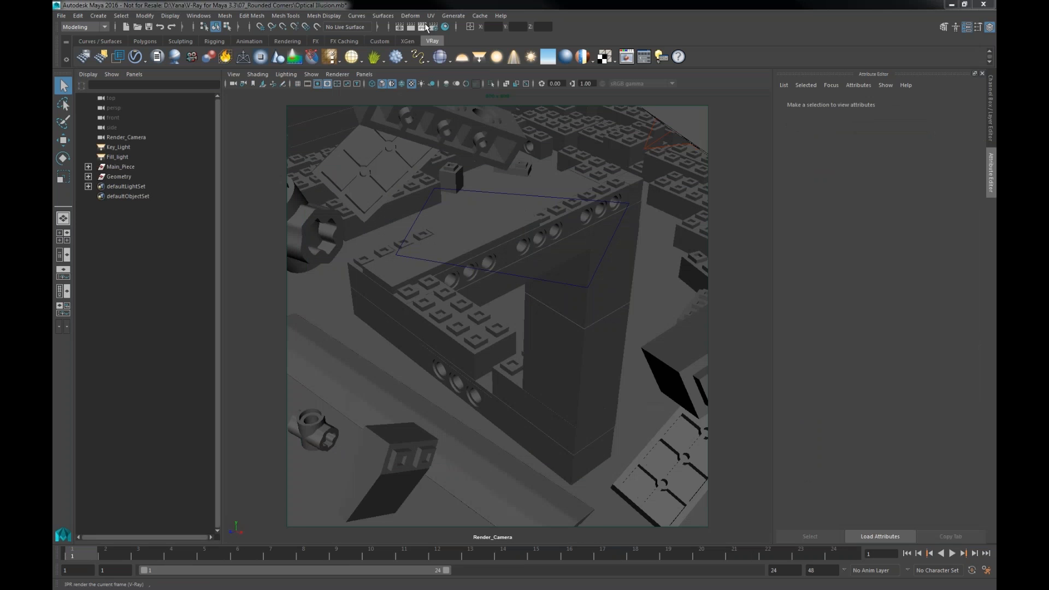
{"action": "left_click", "coordinate": [424, 28]}
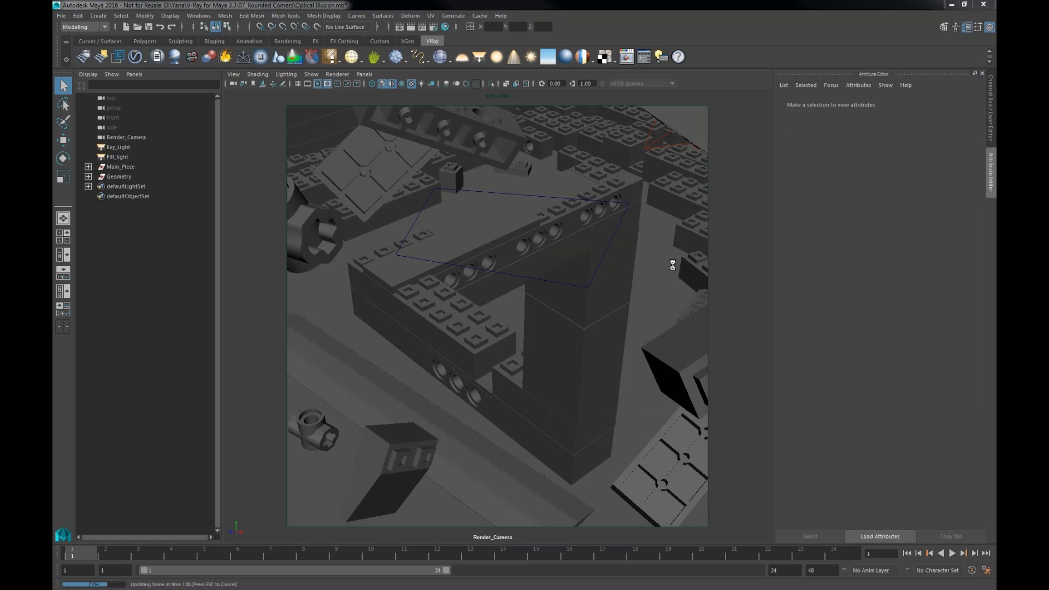
{"action": "left_click_drag", "start_coordinate": [555, 192], "coordinate": [385, 86]}
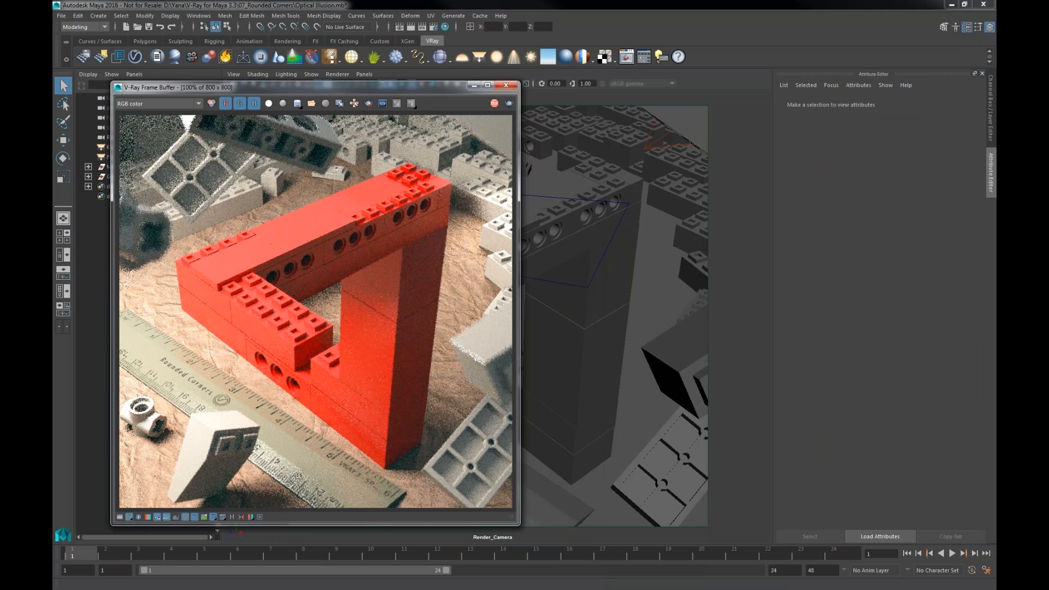
{"action": "left_click_drag", "start_coordinate": [359, 86], "coordinate": [352, 84]}
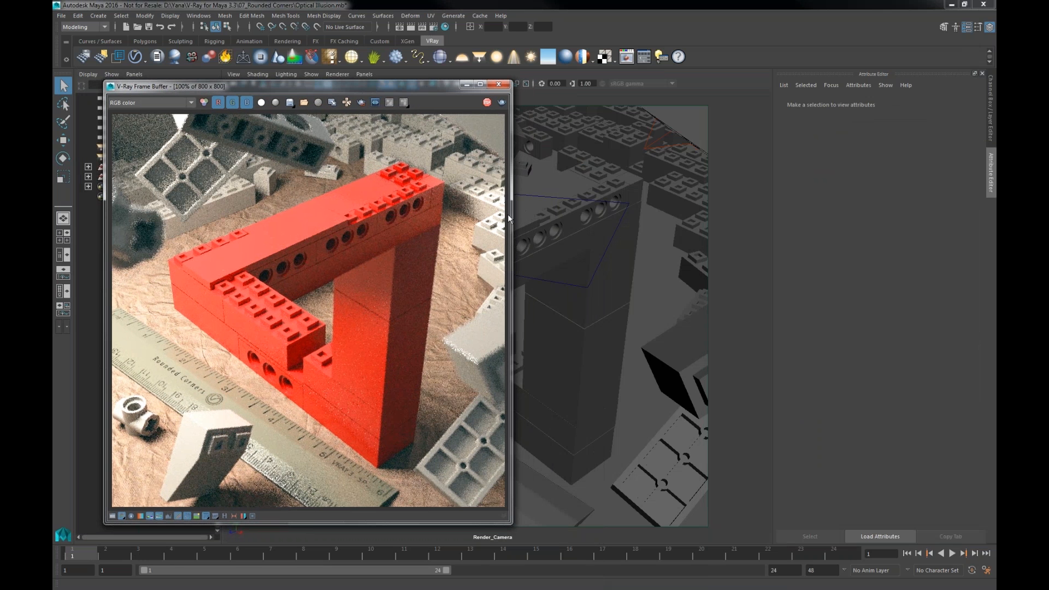
{"action": "left_click_drag", "start_coordinate": [425, 84], "coordinate": [357, 84]}
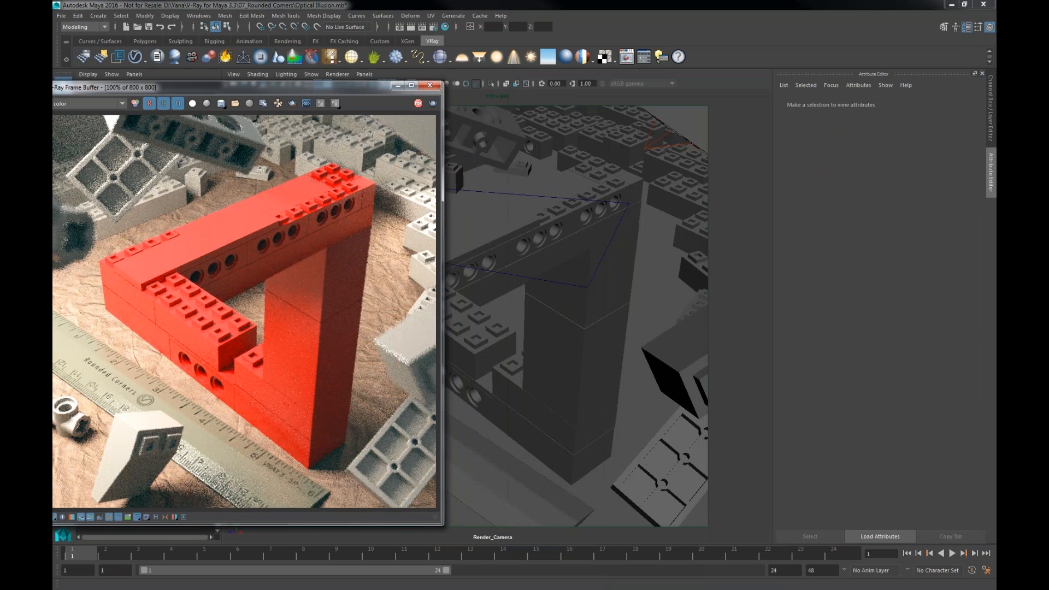
Step: Examine the red structure's separate meshes by selecting the pillar block, the front brick and its studs in turn
{"action": "left_click", "coordinate": [603, 393]}
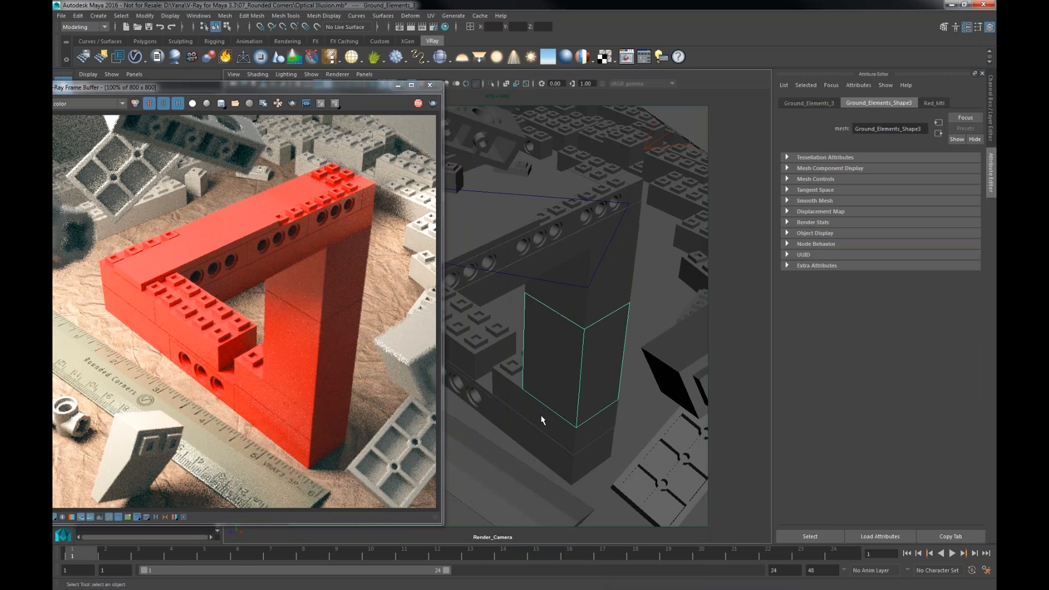
{"action": "left_click", "coordinate": [484, 360]}
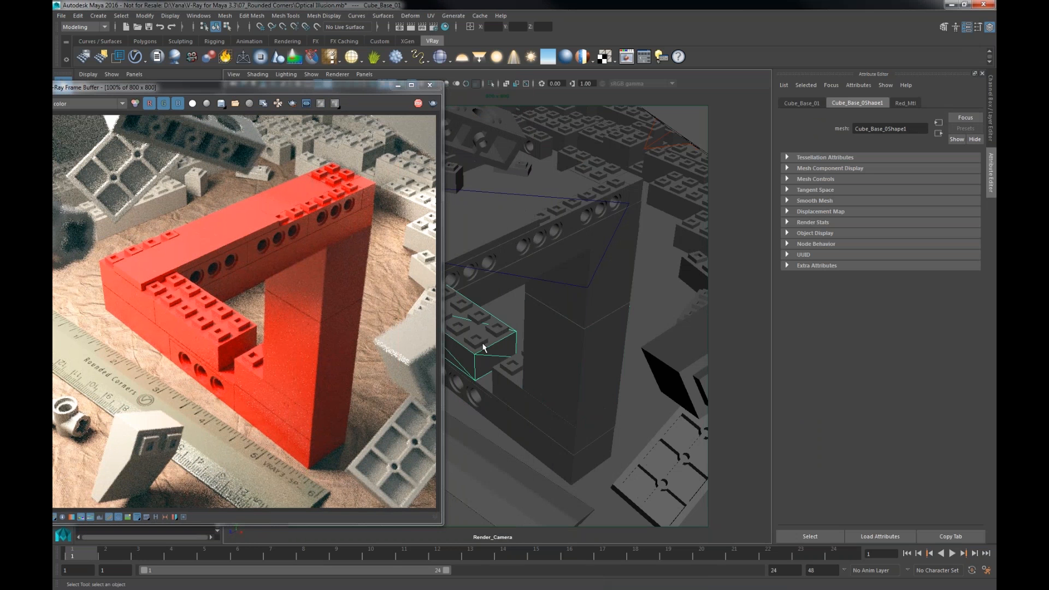
{"action": "left_click", "coordinate": [483, 345]}
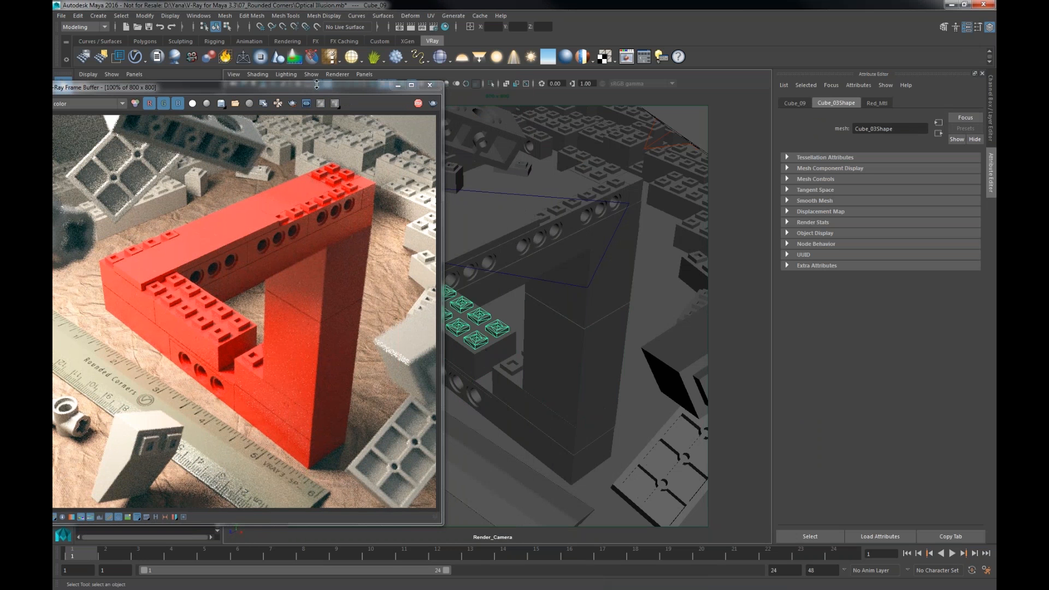
Step: Save the current sharp-edged render to the frame buffer history and close the history list
{"action": "left_click_drag", "start_coordinate": [317, 88], "coordinate": [464, 88]}
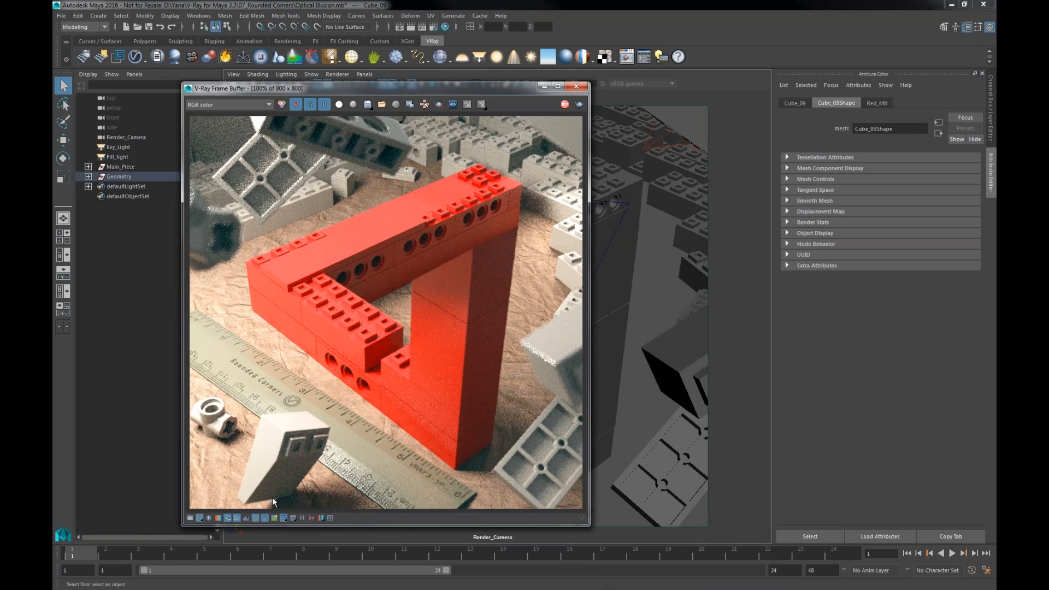
{"action": "left_click", "coordinate": [302, 518]}
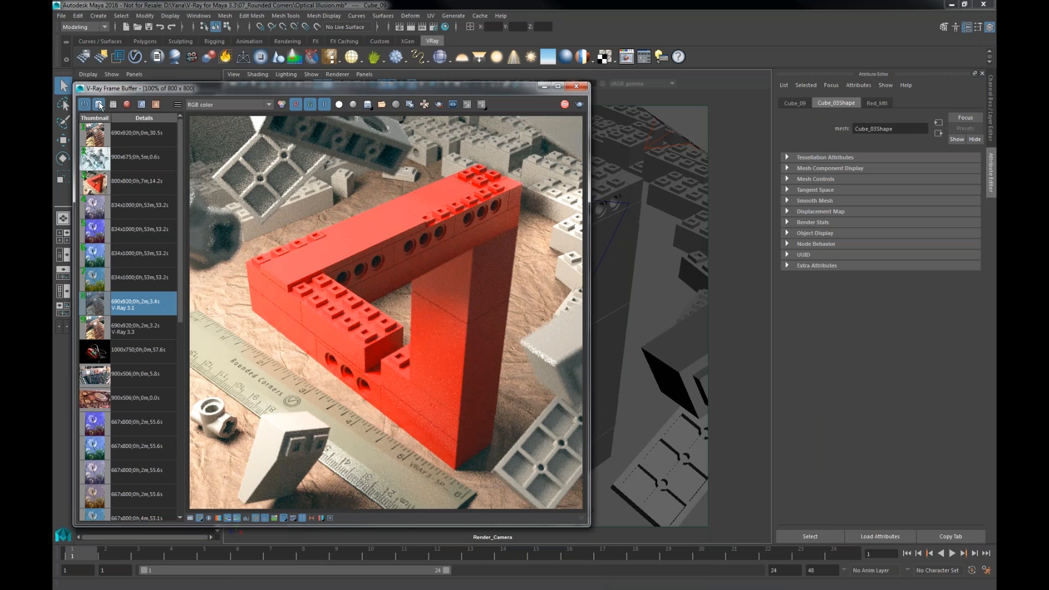
{"action": "left_click", "coordinate": [304, 518]}
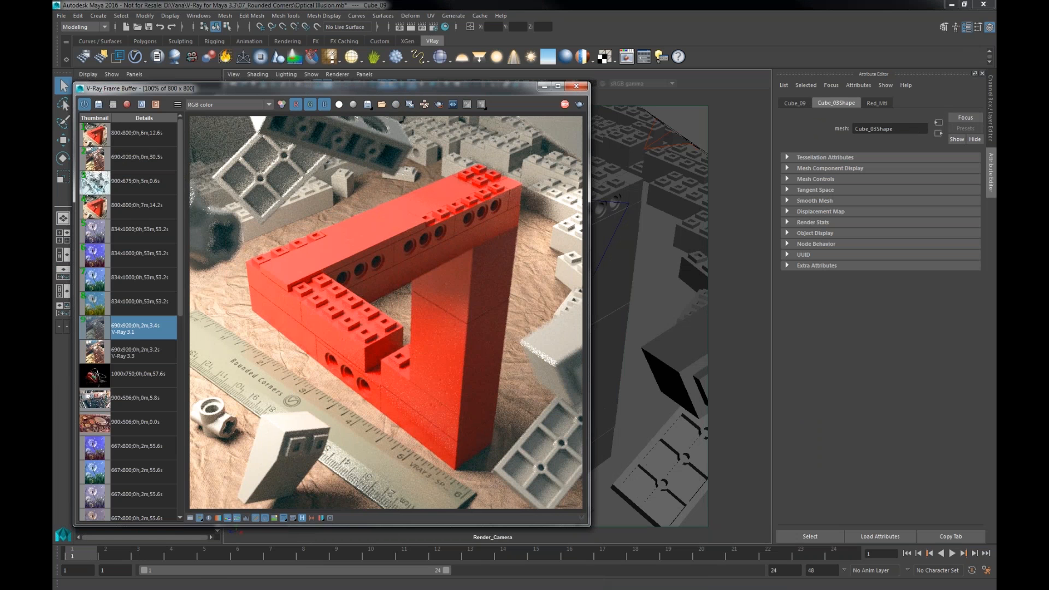
{"action": "left_click", "coordinate": [302, 519]}
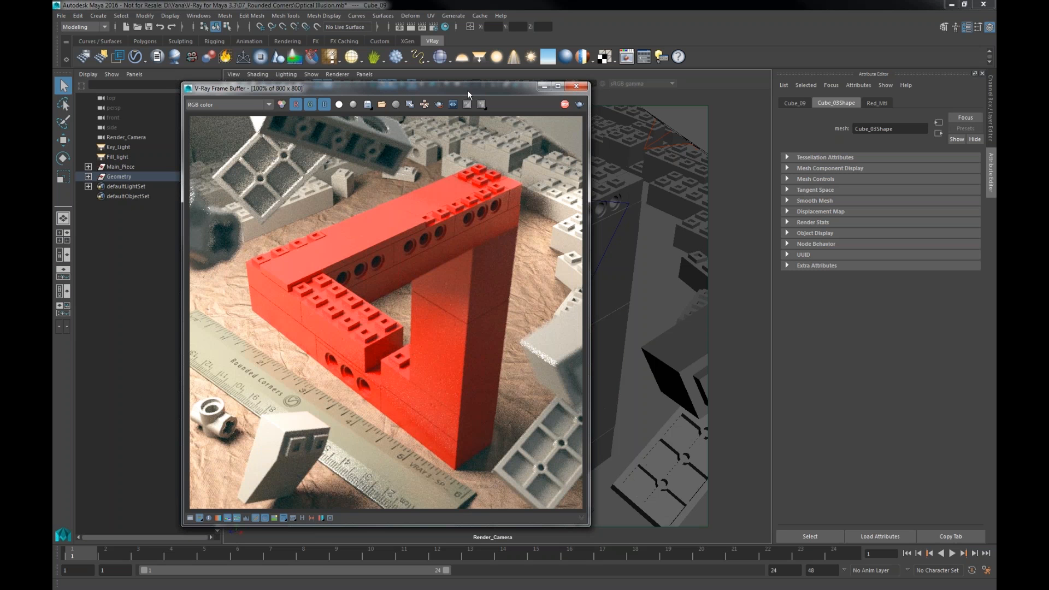
{"action": "left_click_drag", "start_coordinate": [468, 94], "coordinate": [340, 98]}
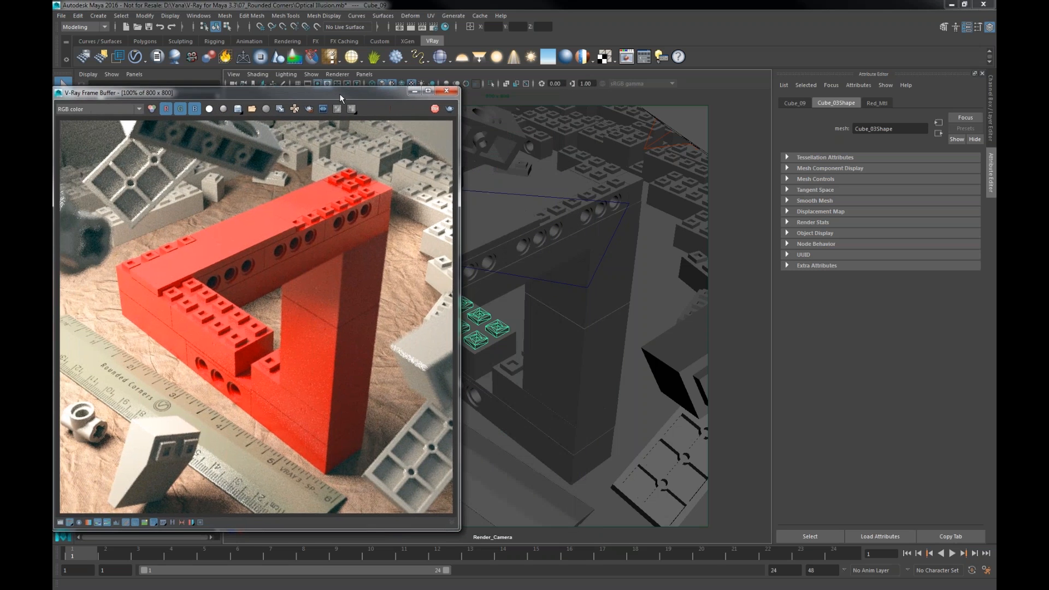
Step: Select the pillar block and examine the V-Ray attributes that can be added to its shape, including Round edges
{"action": "left_click", "coordinate": [623, 349]}
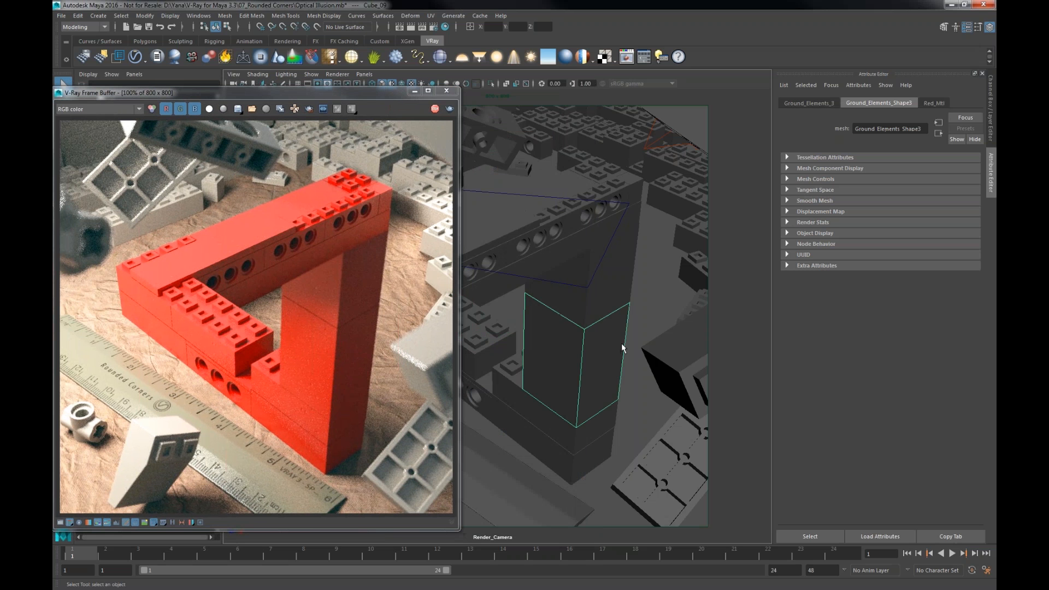
{"action": "left_click", "coordinate": [869, 85]}
{"action": "mouse_move", "coordinate": [871, 125]}
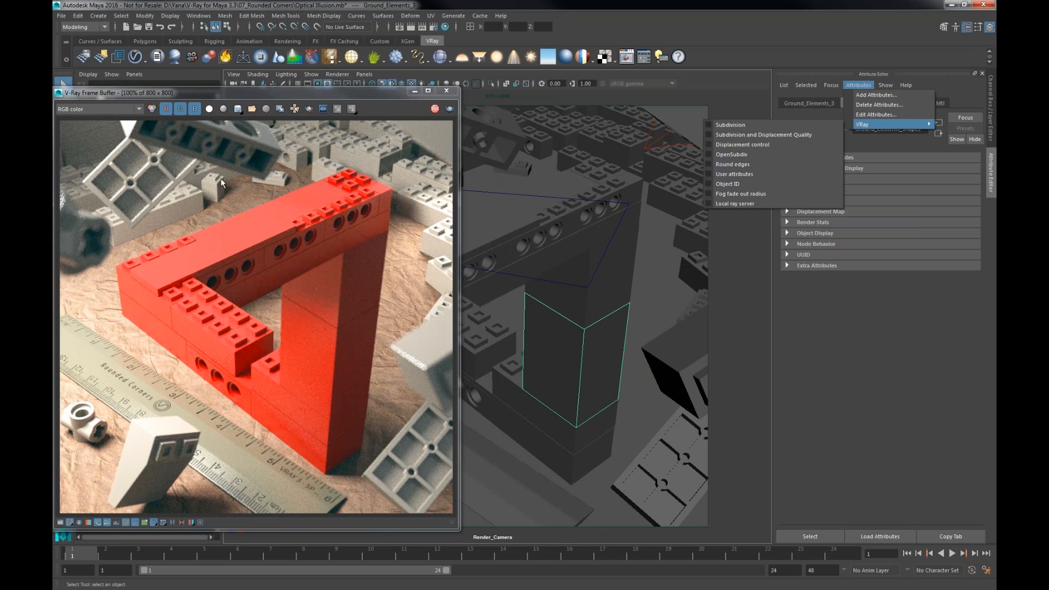
{"action": "left_click", "coordinate": [188, 342]}
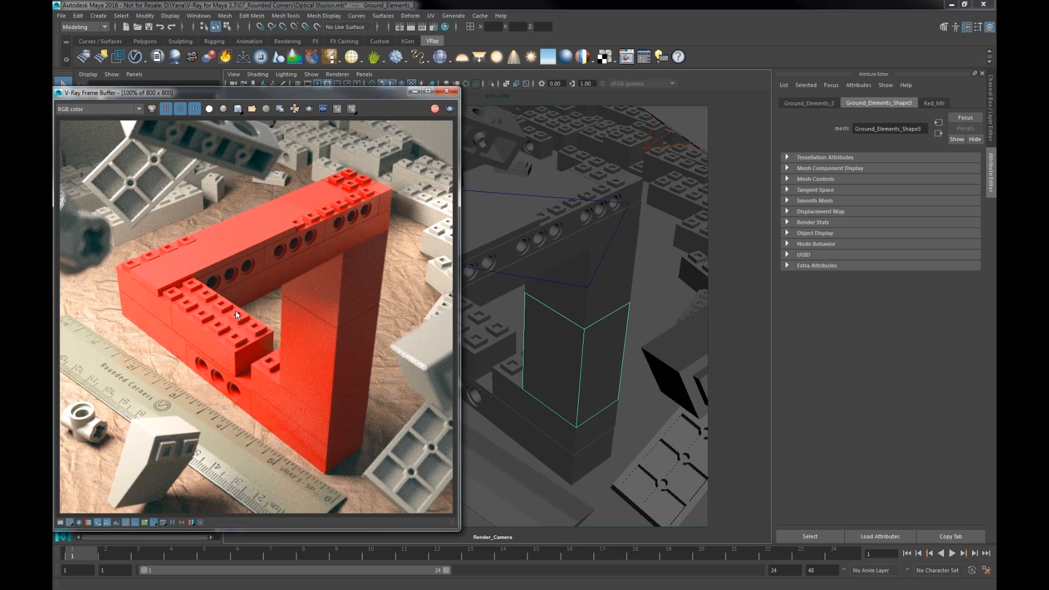
Step: Open the Red_SG shading group from Red_Mtl and show its V-Ray Round edges settings
{"action": "left_click", "coordinate": [927, 104]}
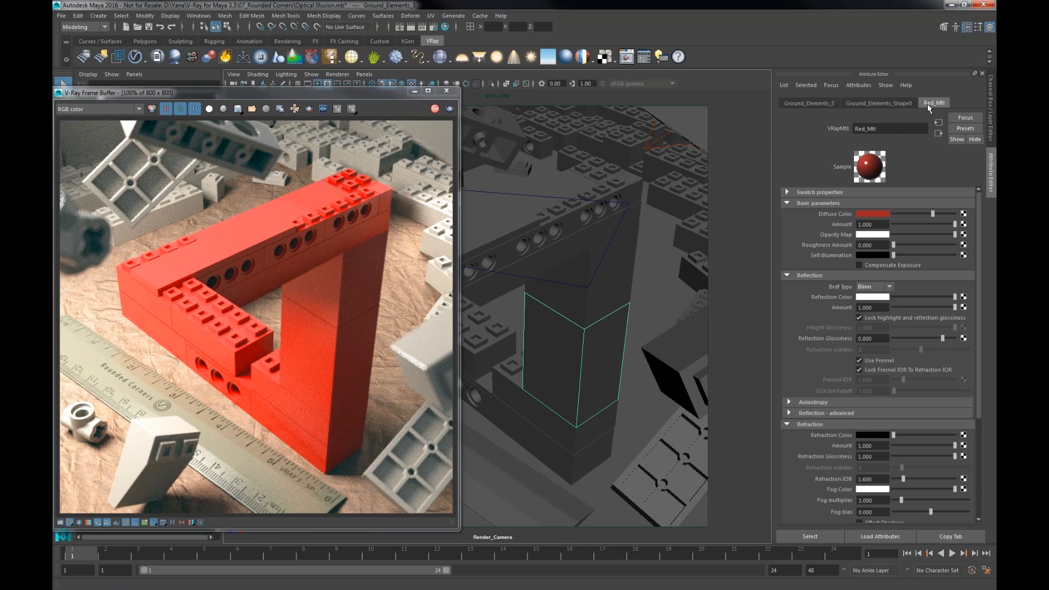
{"action": "left_click", "coordinate": [938, 132]}
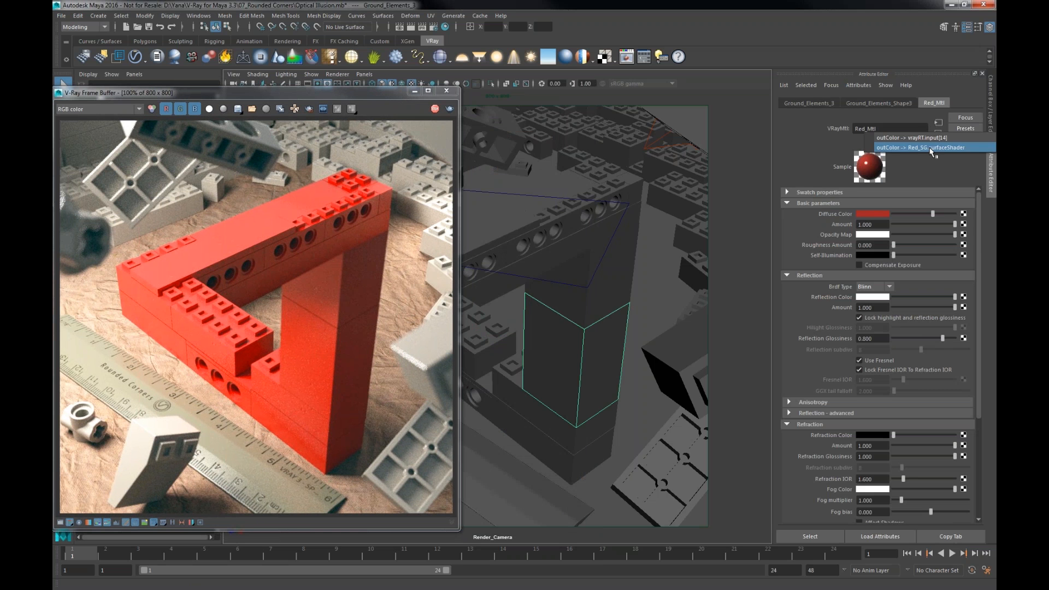
{"action": "left_click", "coordinate": [932, 147]}
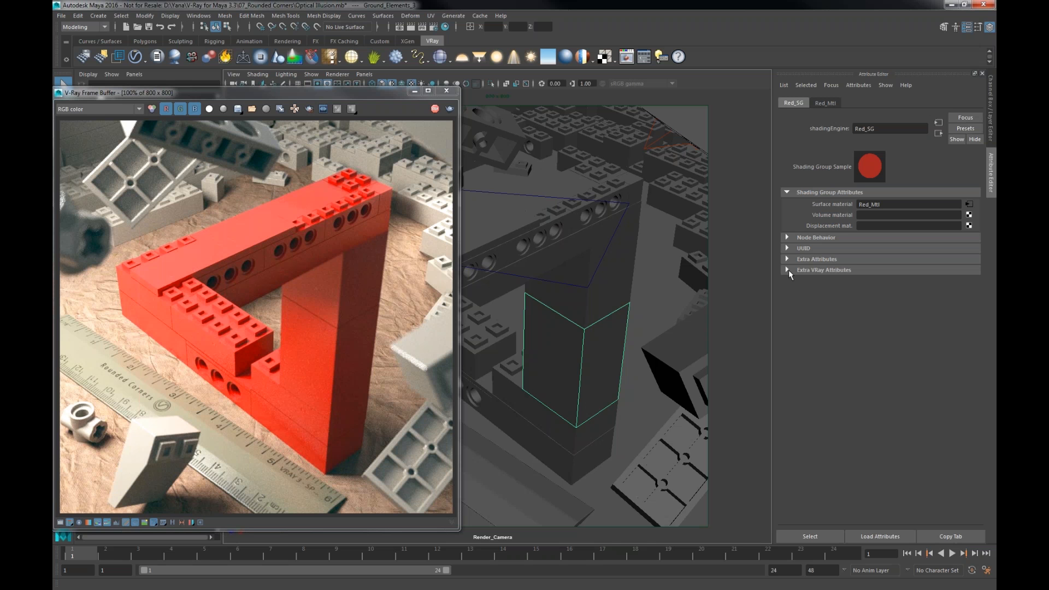
{"action": "left_click", "coordinate": [788, 270]}
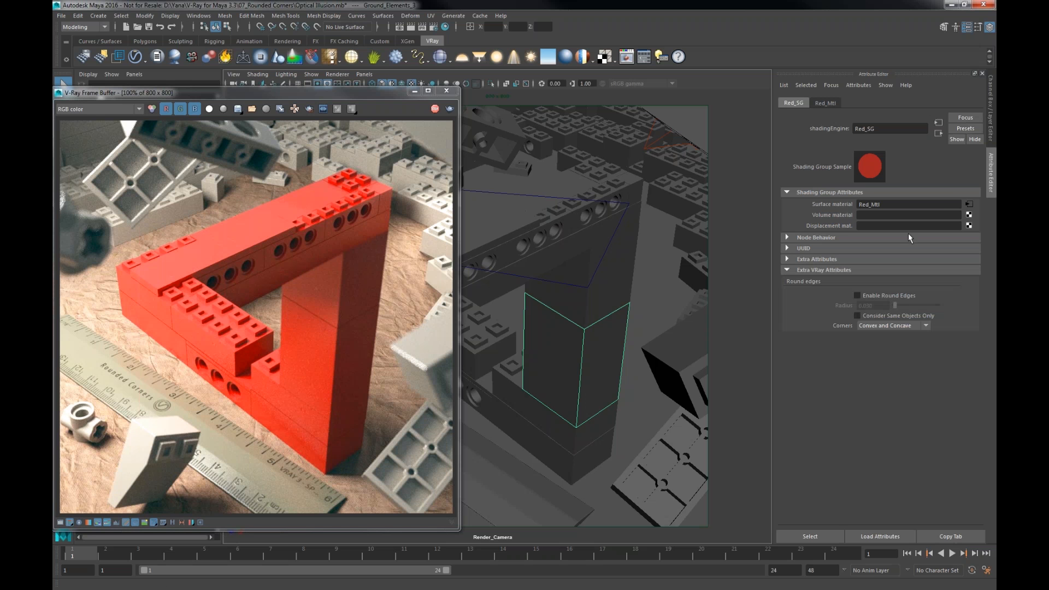
{"action": "left_click", "coordinate": [859, 85]}
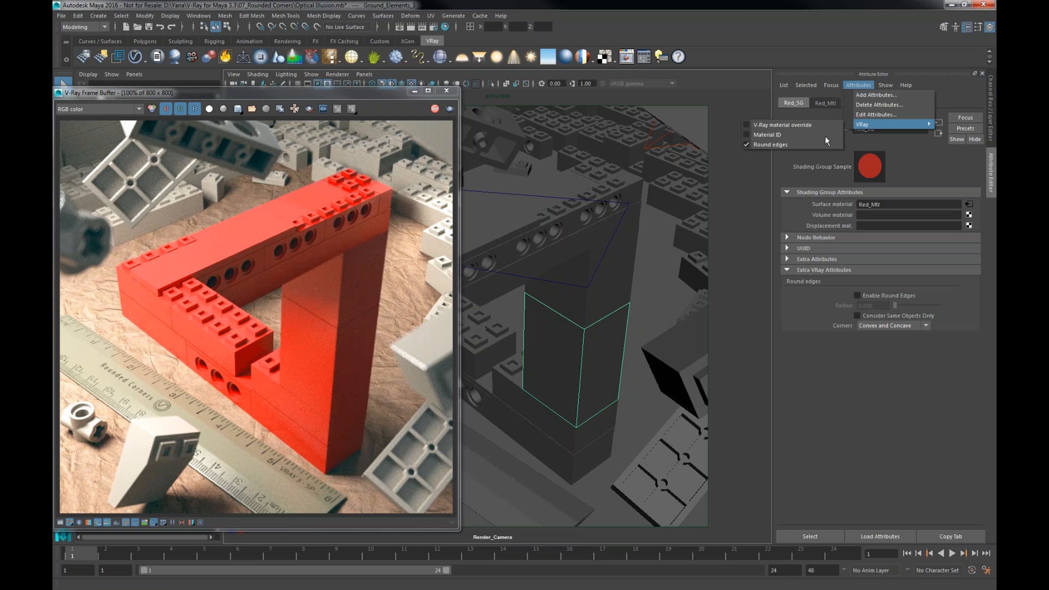
{"action": "left_click", "coordinate": [774, 145]}
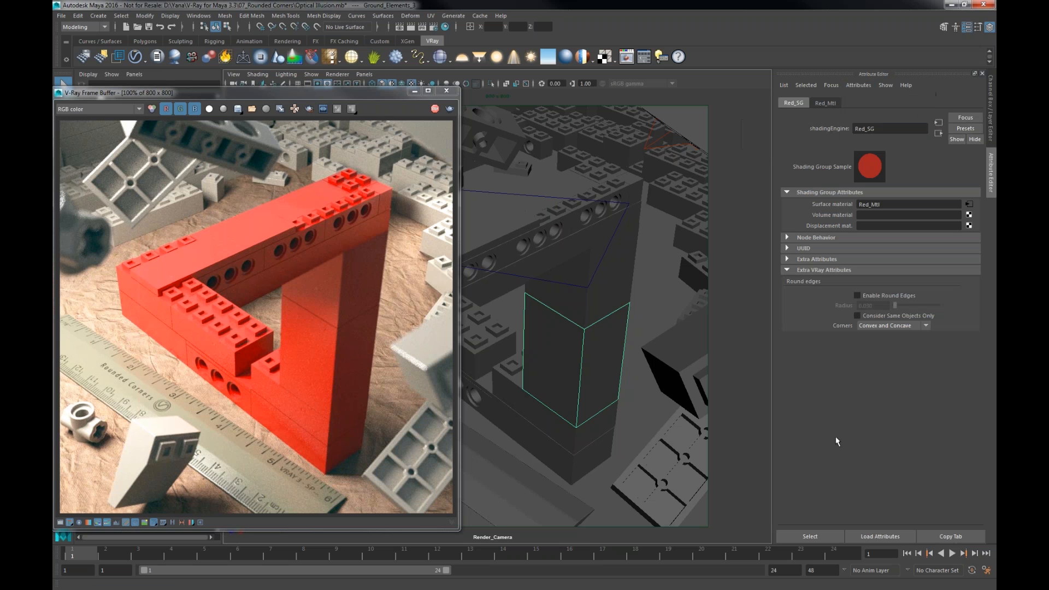
Step: Enable Round Edges on the Red_SG shading group with a Radius of 0.05
{"action": "left_click", "coordinate": [858, 295]}
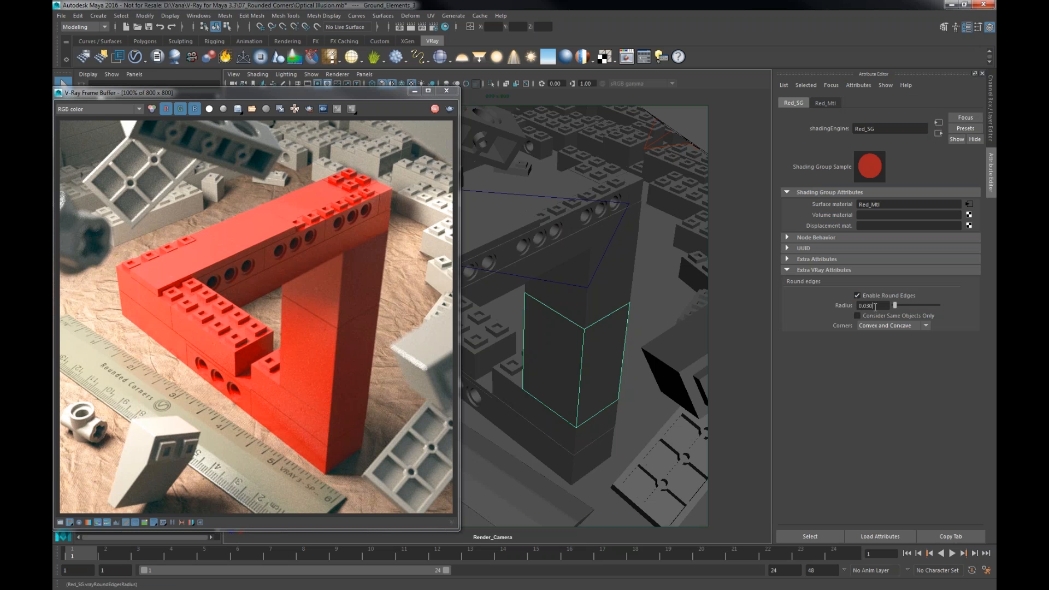
{"action": "type", "text": "5"}
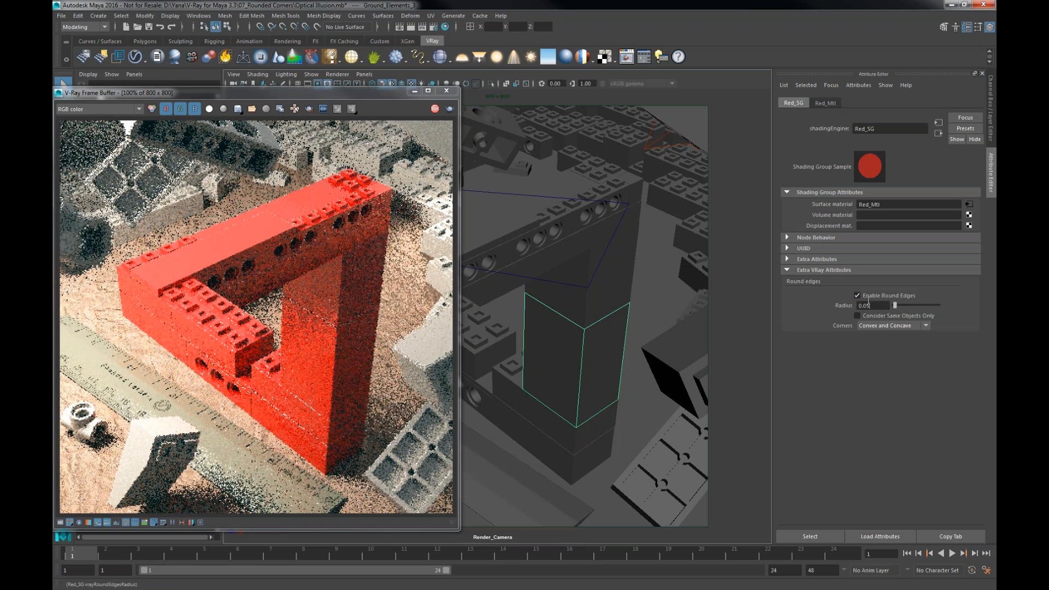
{"action": "key", "text": "Return"}
Step: Restrict the interactive render to a region around the studded front brick and inspect it at 200% zoom
{"action": "left_click_drag", "start_coordinate": [285, 98], "coordinate": [513, 84]}
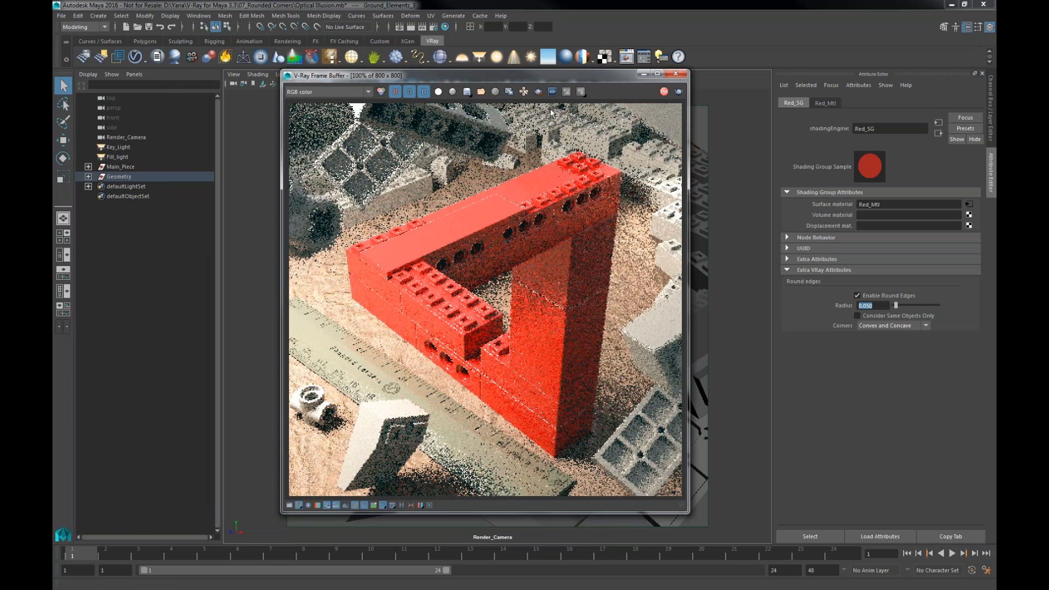
{"action": "left_click", "coordinate": [538, 92]}
{"action": "left_click_drag", "start_coordinate": [681, 160], "coordinate": [506, 303]}
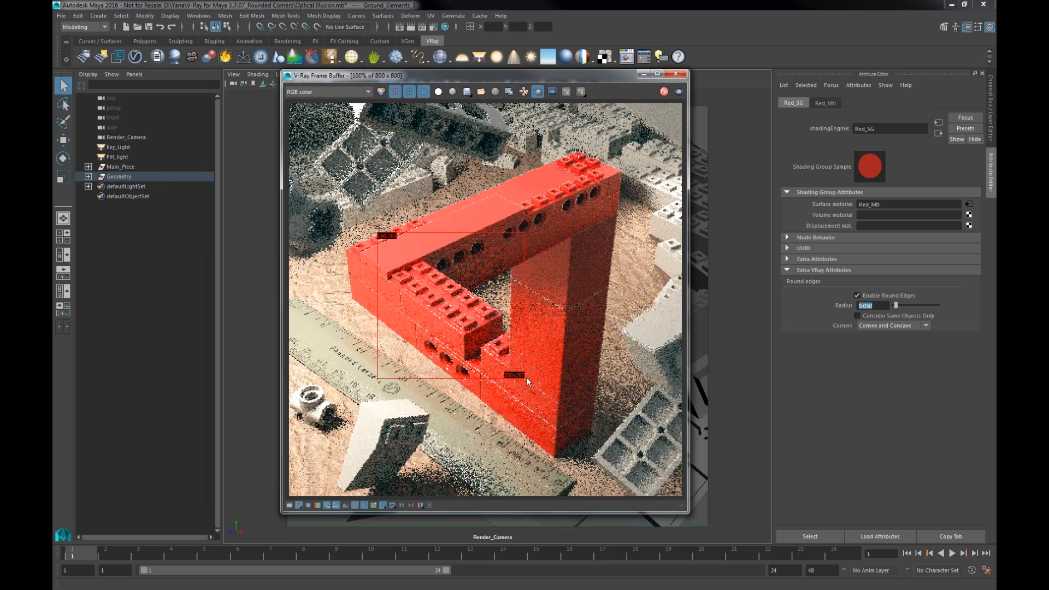
{"action": "scroll", "coordinate": [420, 293], "scroll_direction": "up", "scroll_amount": 1}
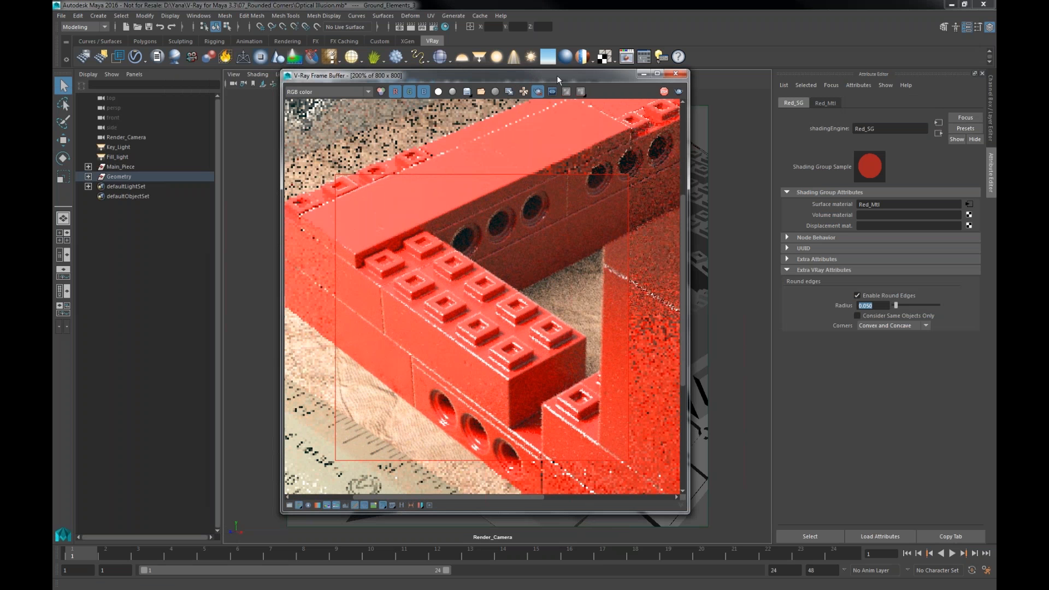
{"action": "left_click_drag", "start_coordinate": [556, 76], "coordinate": [275, 80]}
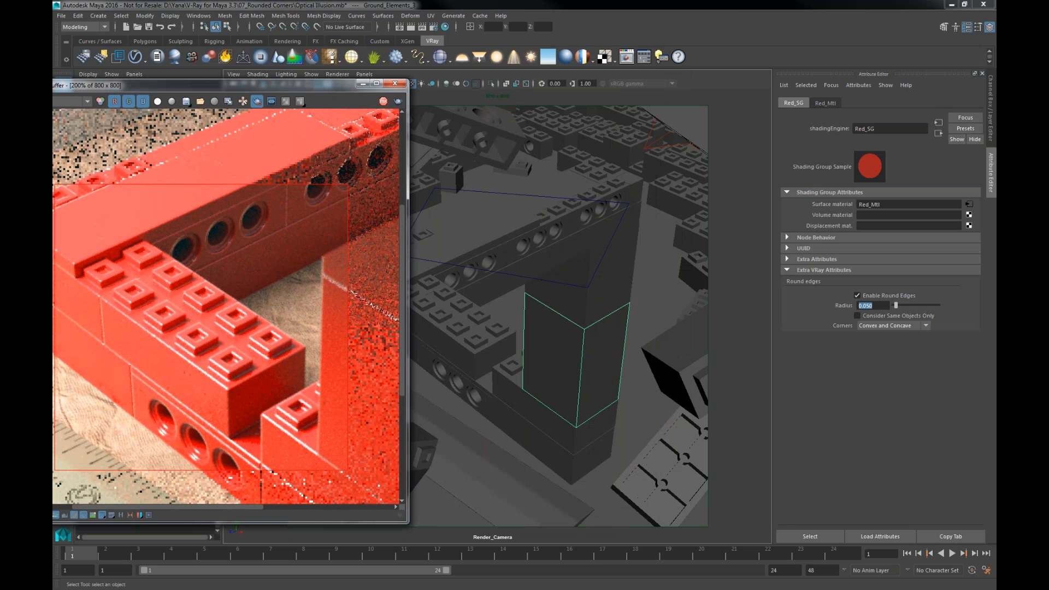
Step: Move the front brick's studs up off the brick to test the edge rounding, and undo the move
{"action": "left_click", "coordinate": [467, 341]}
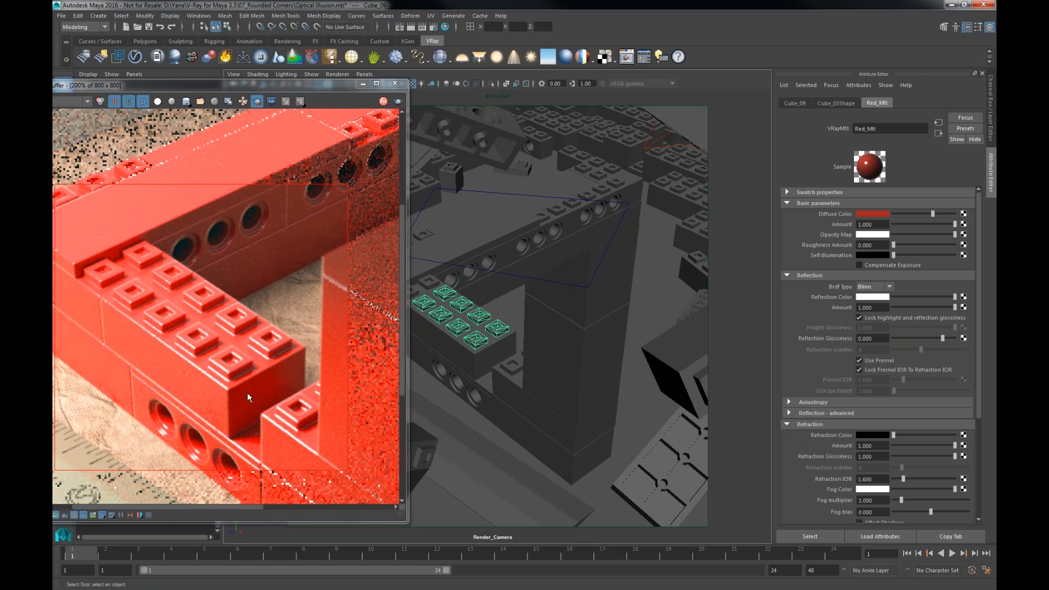
{"action": "key", "text": "w"}
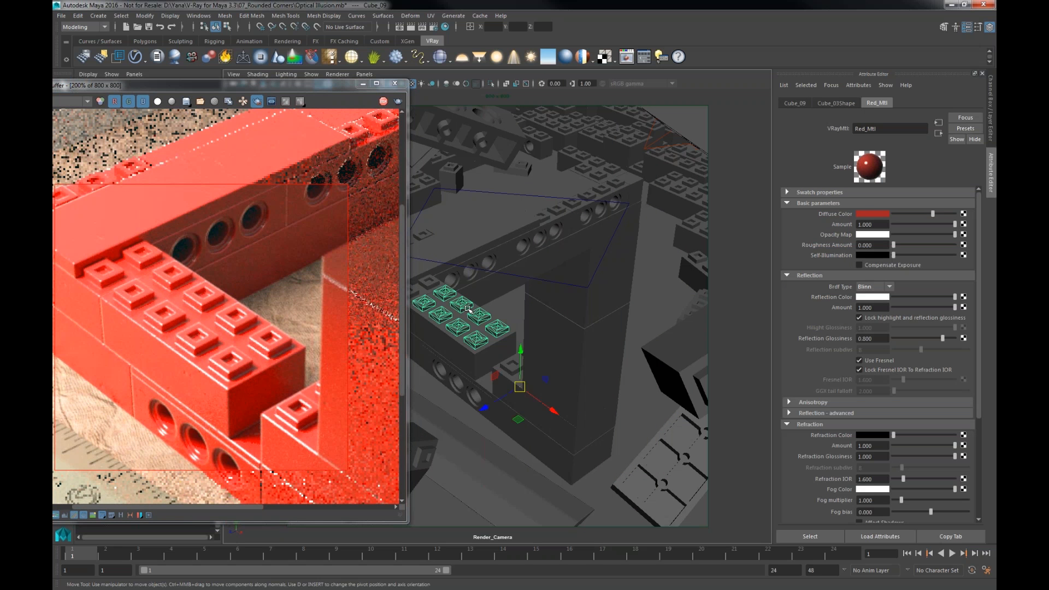
{"action": "left_click_drag", "start_coordinate": [521, 350], "coordinate": [523, 337]}
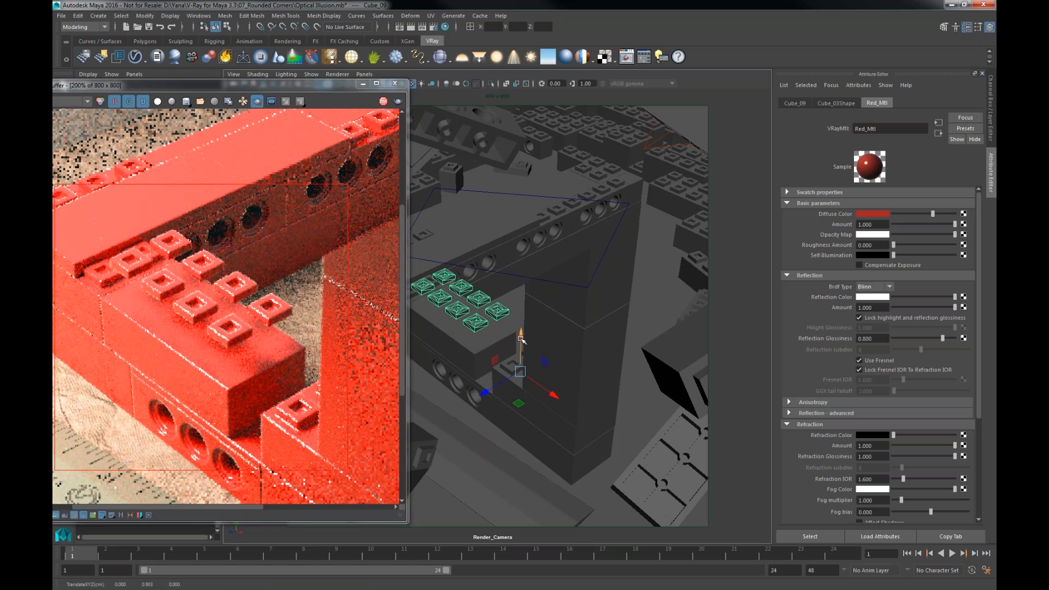
{"action": "key", "text": "ctrl+z"}
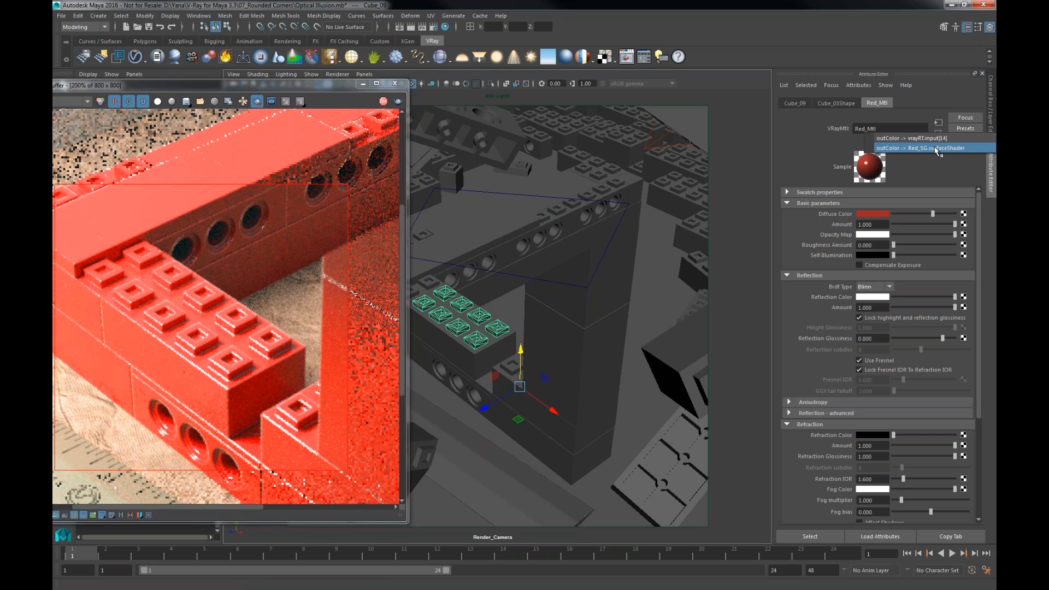
Step: Return from Red_Mtl to the Red_SG shading group's attributes and bring the whole frame buffer into view
{"action": "left_click", "coordinate": [939, 134]}
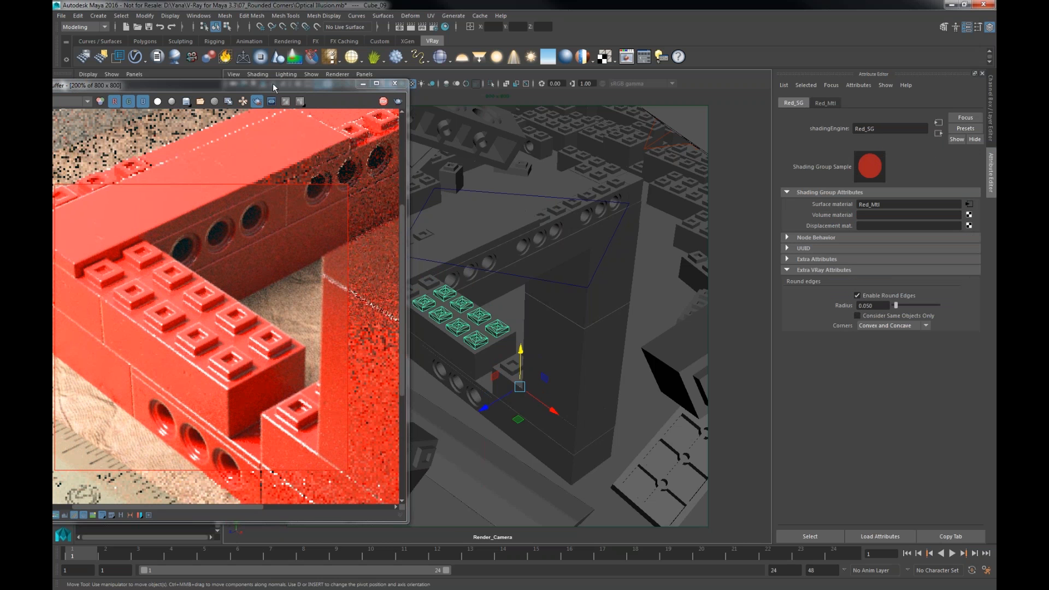
{"action": "left_click_drag", "start_coordinate": [274, 83], "coordinate": [444, 90]}
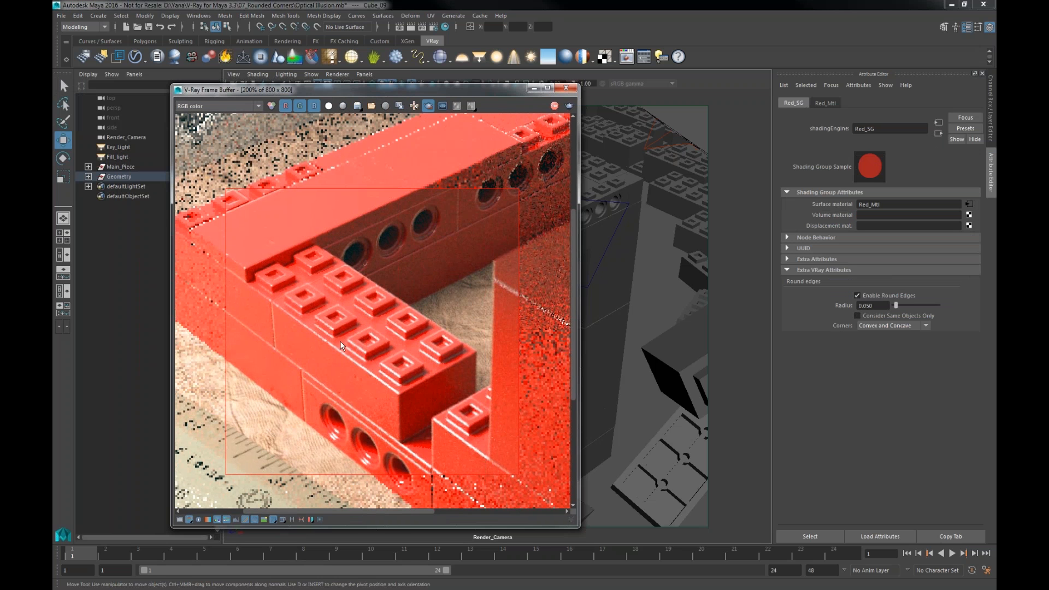
Step: Test Consider Same Objects Only for Red_SG's round edges, turn it back off, and view the available Corners modes
{"action": "left_click", "coordinate": [858, 316]}
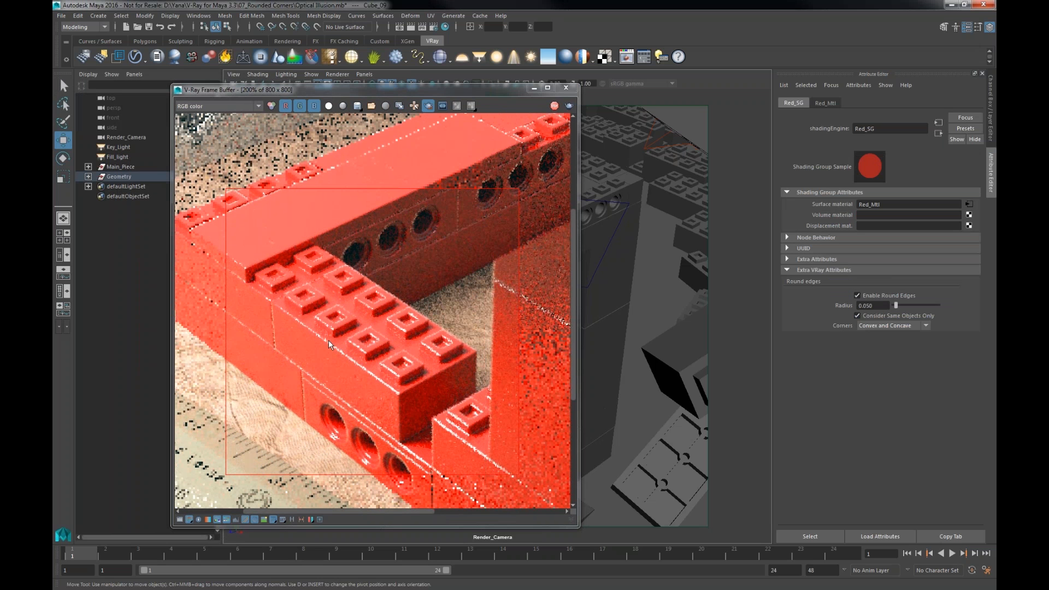
{"action": "left_click", "coordinate": [857, 316]}
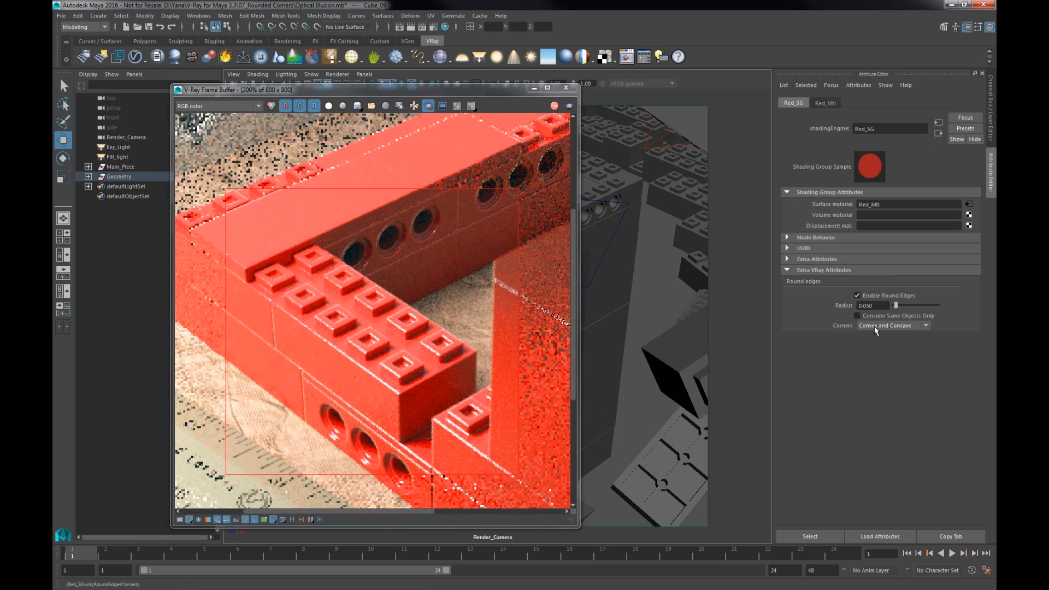
{"action": "left_click", "coordinate": [886, 325]}
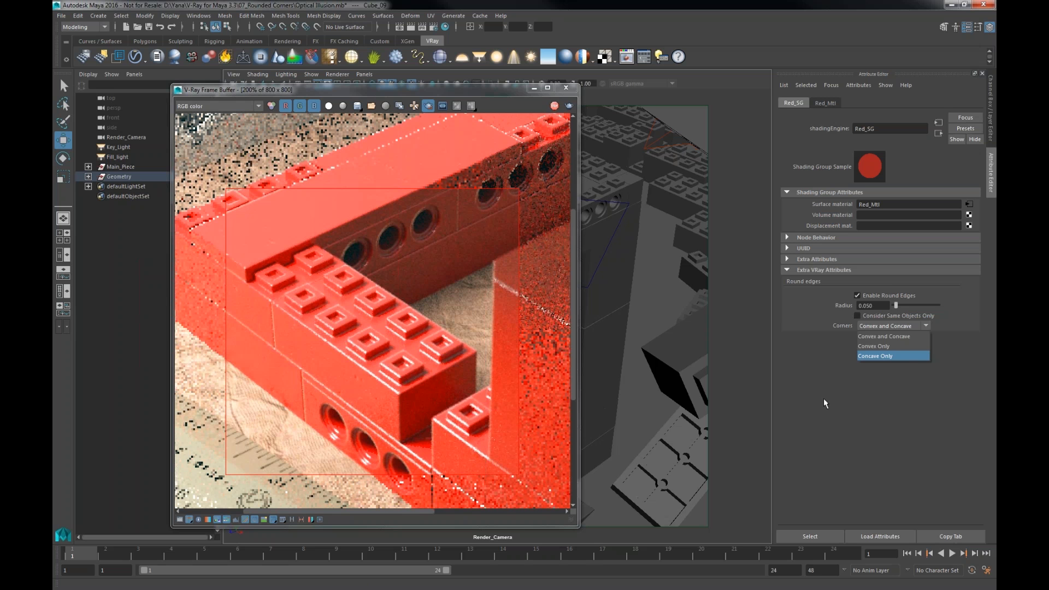
{"action": "left_click", "coordinate": [861, 409]}
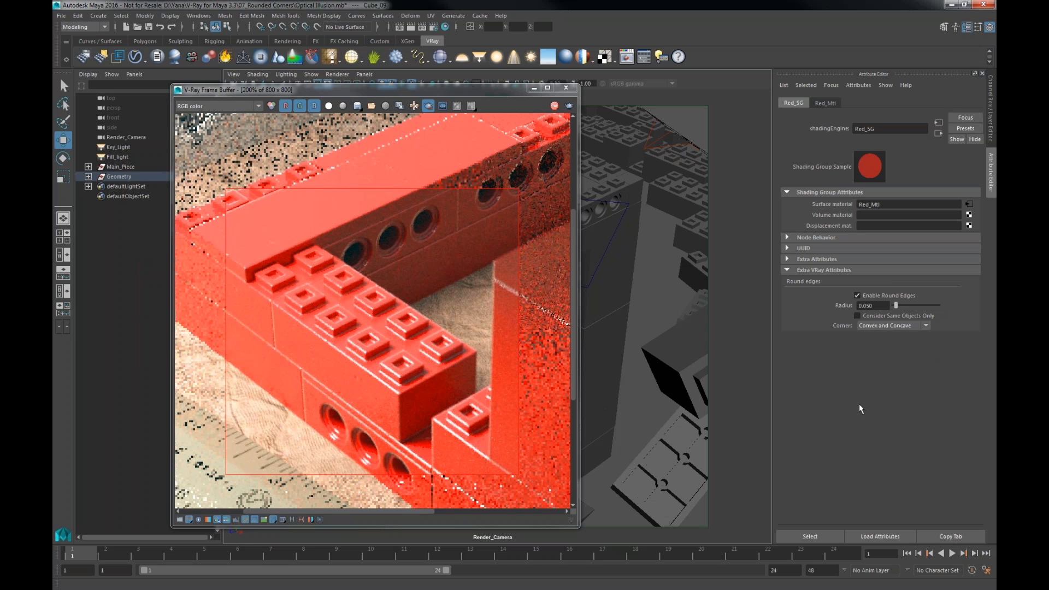
Step: Compare the current brick render with the newest 800x800 history image, sweeping the A/B divider across the studded brick
{"action": "left_click_drag", "start_coordinate": [381, 91], "coordinate": [464, 89]}
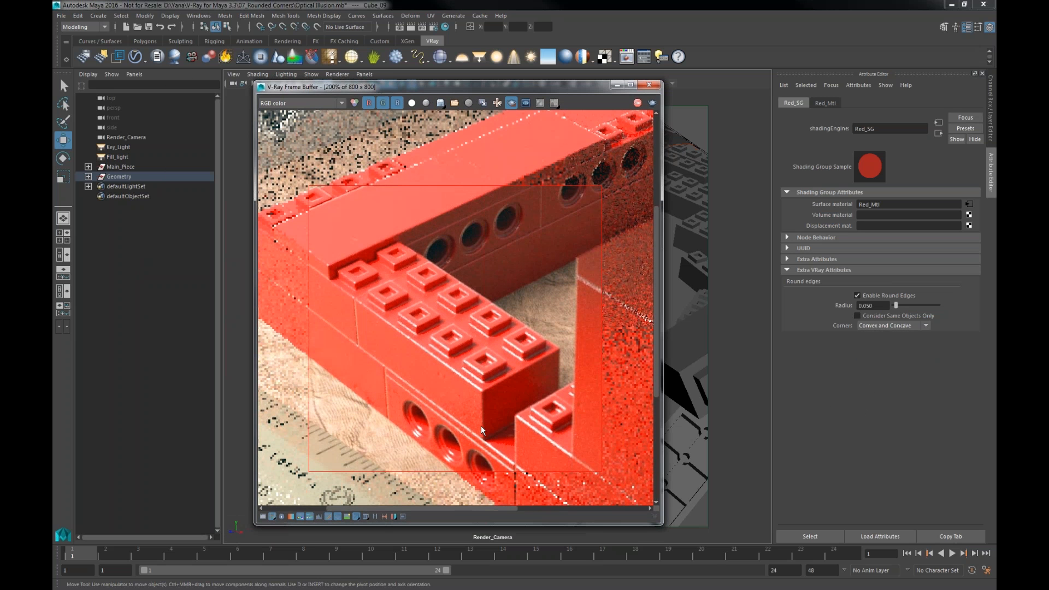
{"action": "left_click", "coordinate": [375, 516]}
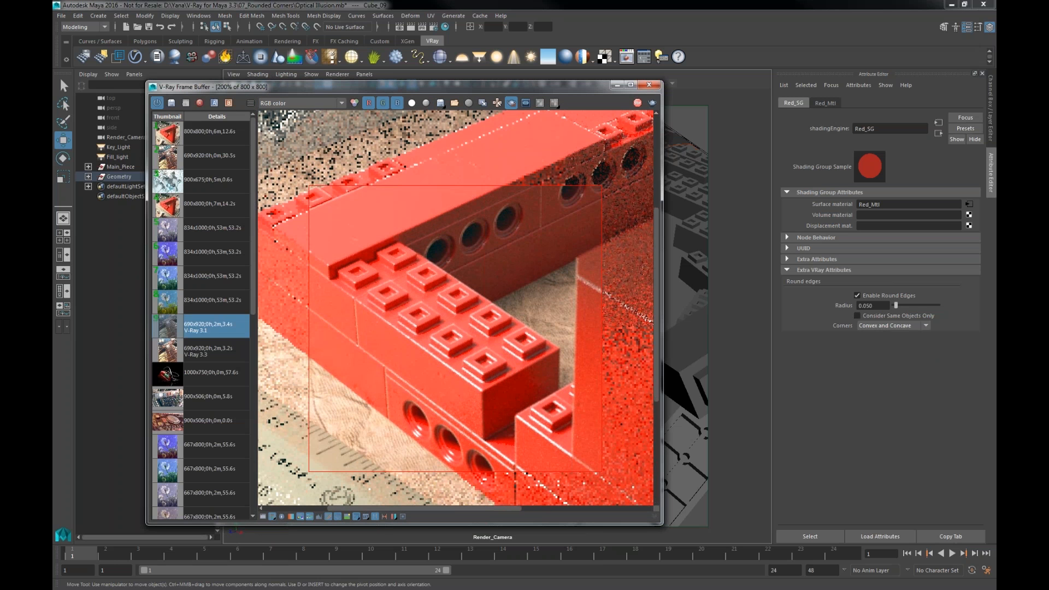
{"action": "left_click", "coordinate": [555, 102]}
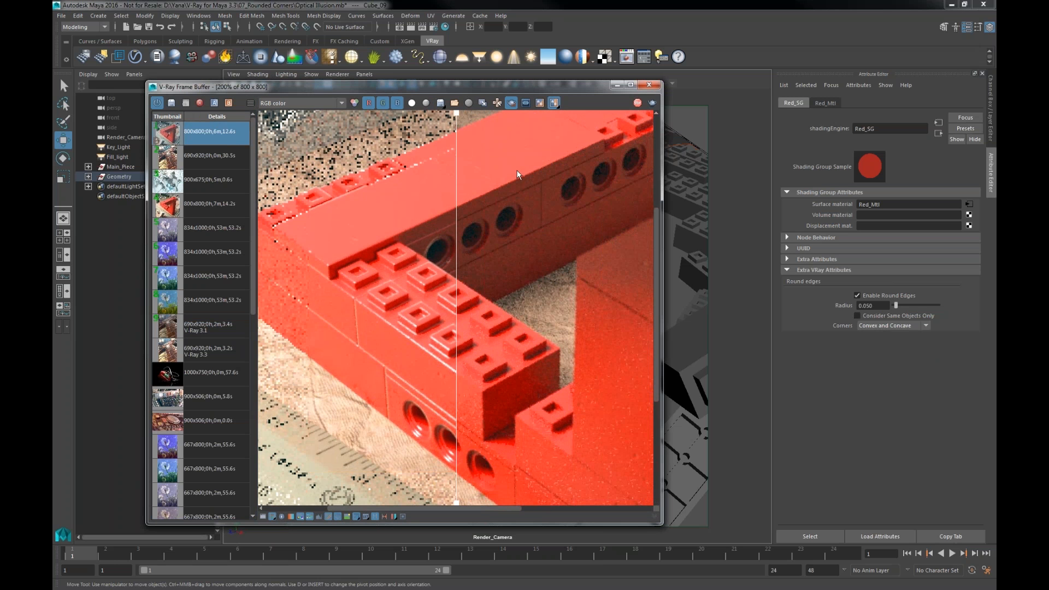
{"action": "left_click_drag", "start_coordinate": [454, 120], "coordinate": [574, 157]}
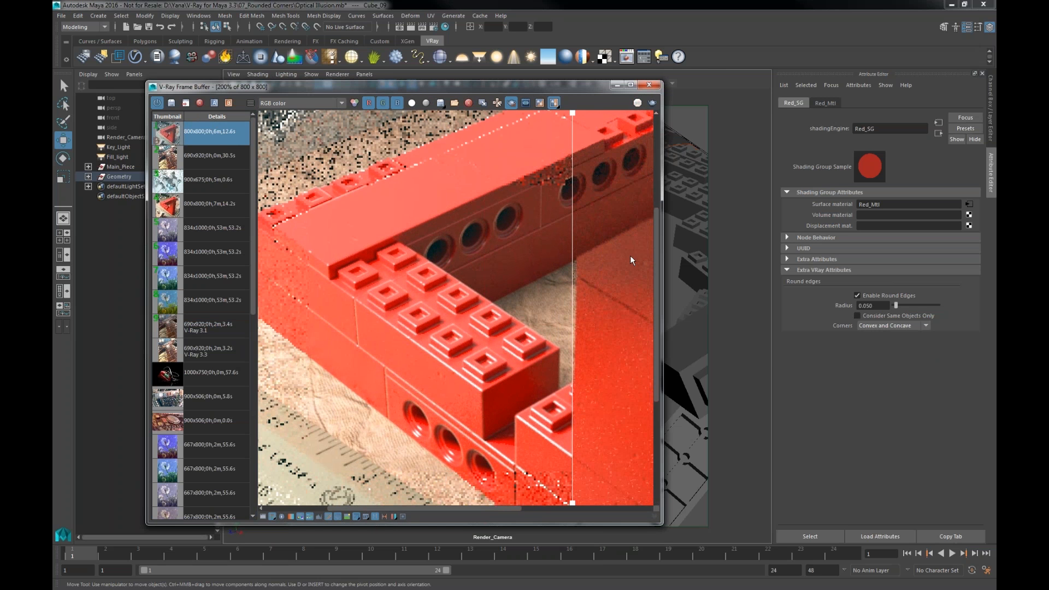
Step: Switch to the slide presentation and advance to the V-Ray Triplanar texture slide
{"action": "key", "text": "alt+Tab"}
{"action": "key", "text": "Right"}
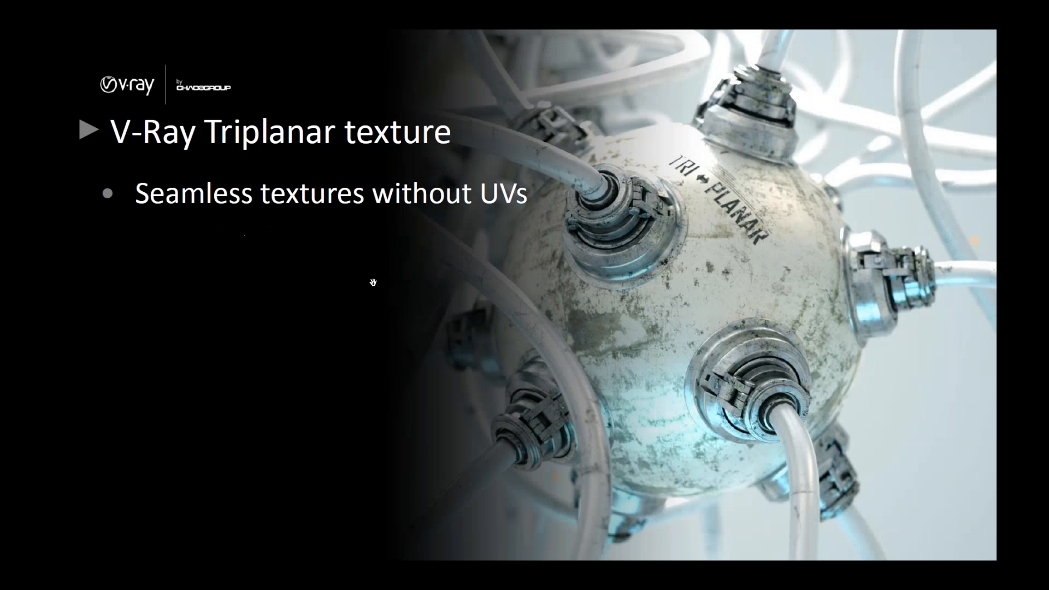
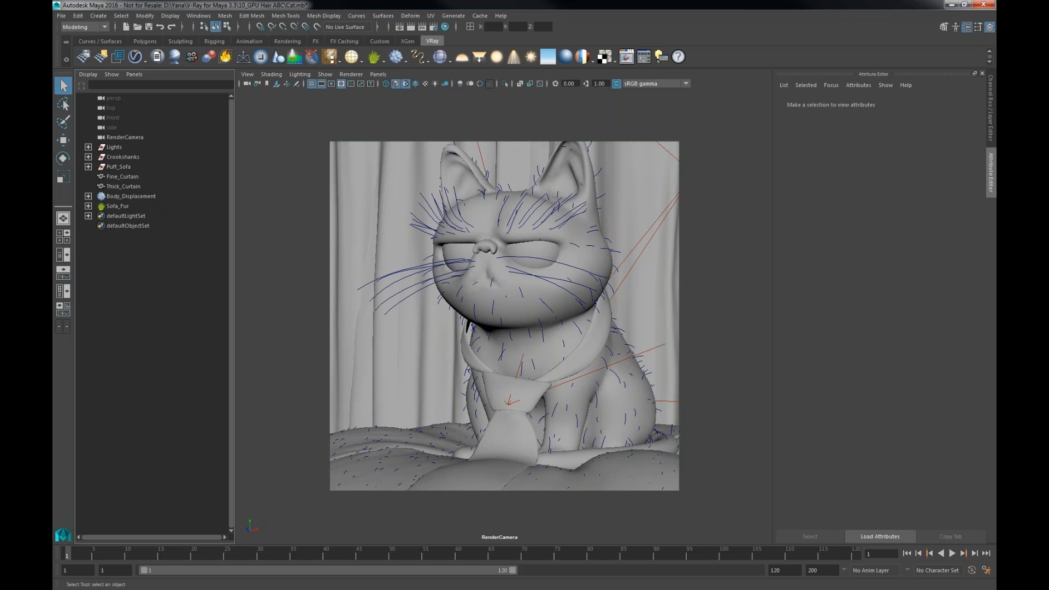
Step: Select the cat's Alembic body fur and set Preview hairs to 5000 in the Fur_Body proxy parameters
{"action": "left_click", "coordinate": [611, 252]}
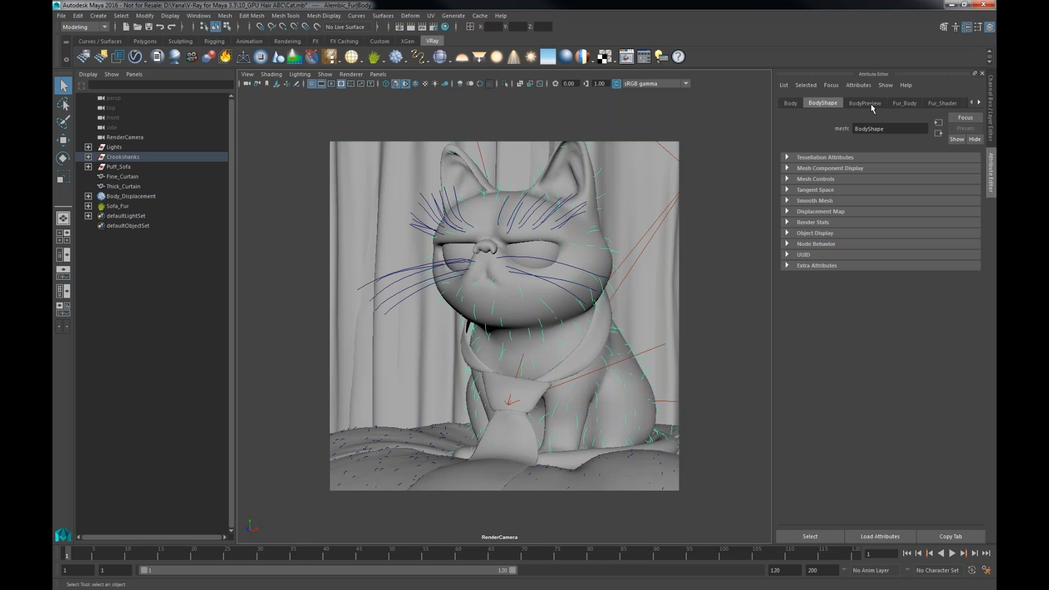
{"action": "left_click", "coordinate": [874, 103]}
{"action": "left_click", "coordinate": [912, 104]}
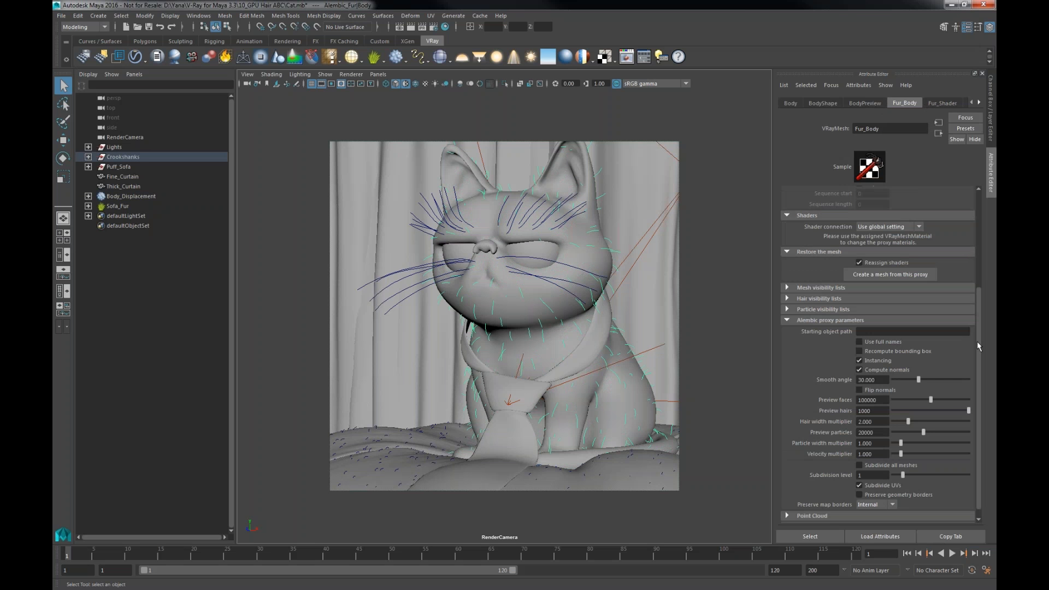
{"action": "scroll", "coordinate": [977, 343], "scroll_direction": "down", "scroll_amount": 1}
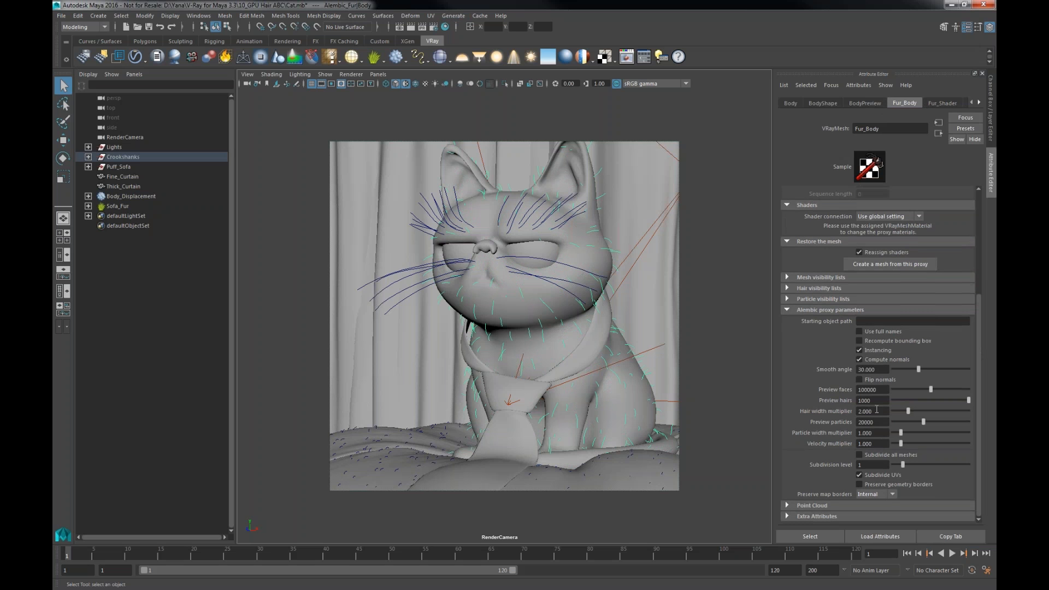
{"action": "left_click_drag", "start_coordinate": [862, 402], "coordinate": [825, 395]}
{"action": "type", "text": "5"}
{"action": "key", "text": "Return"}
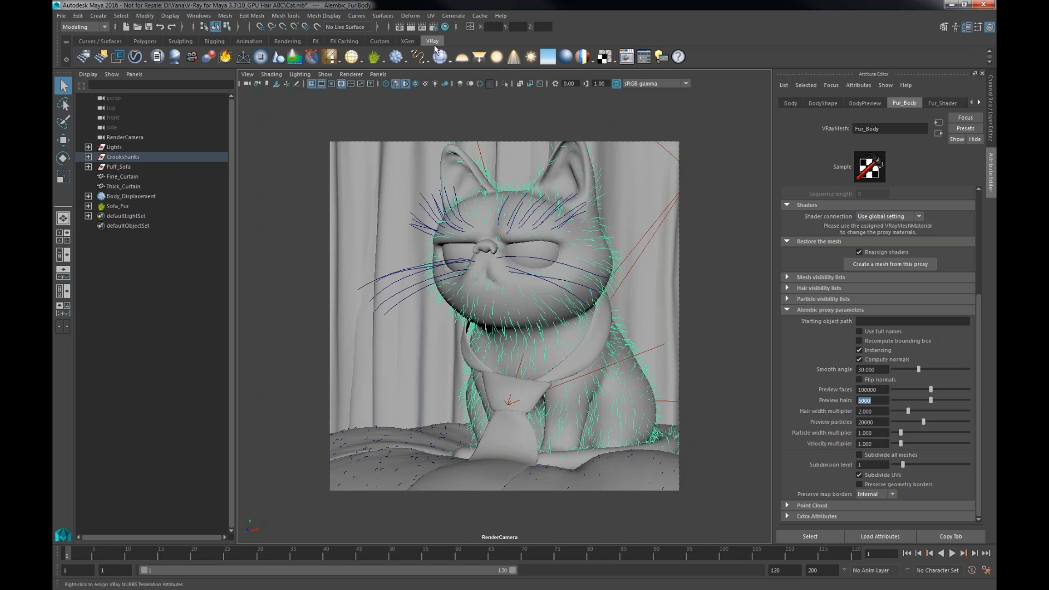
Step: Check the IPR engine in the V-Ray render settings and start an interactive render of the cat
{"action": "left_click", "coordinate": [434, 26]}
{"action": "left_click", "coordinate": [624, 126]}
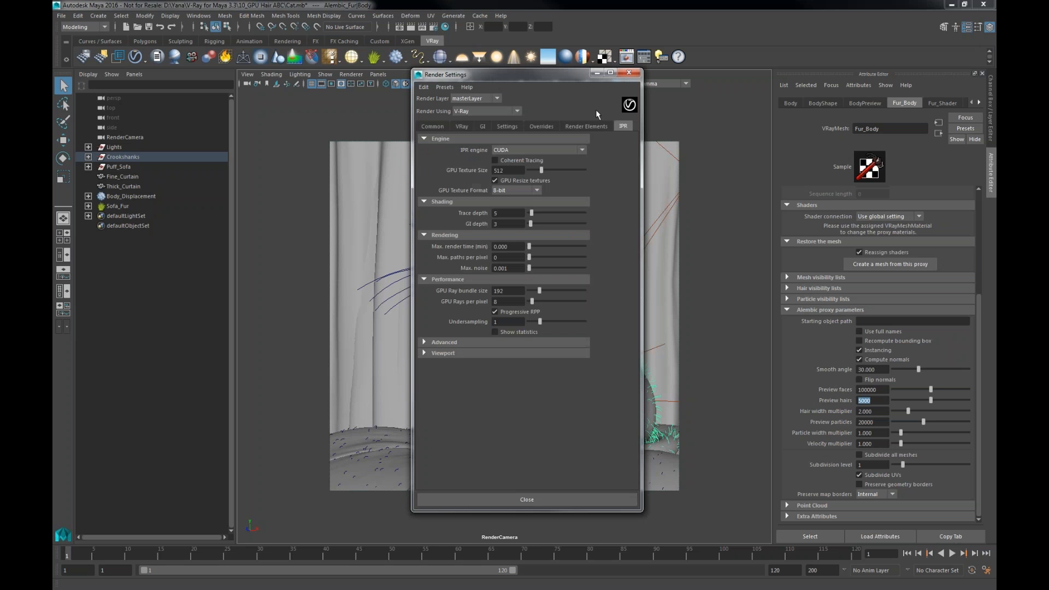
{"action": "left_click_drag", "start_coordinate": [495, 81], "coordinate": [652, 81]}
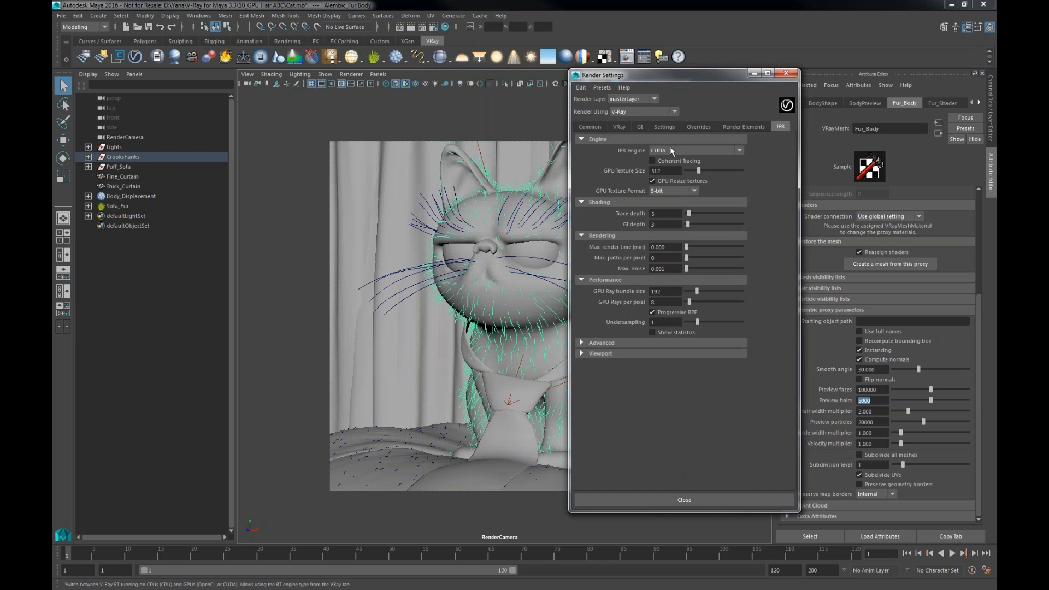
{"action": "left_click", "coordinate": [786, 72]}
{"action": "left_click", "coordinate": [425, 28]}
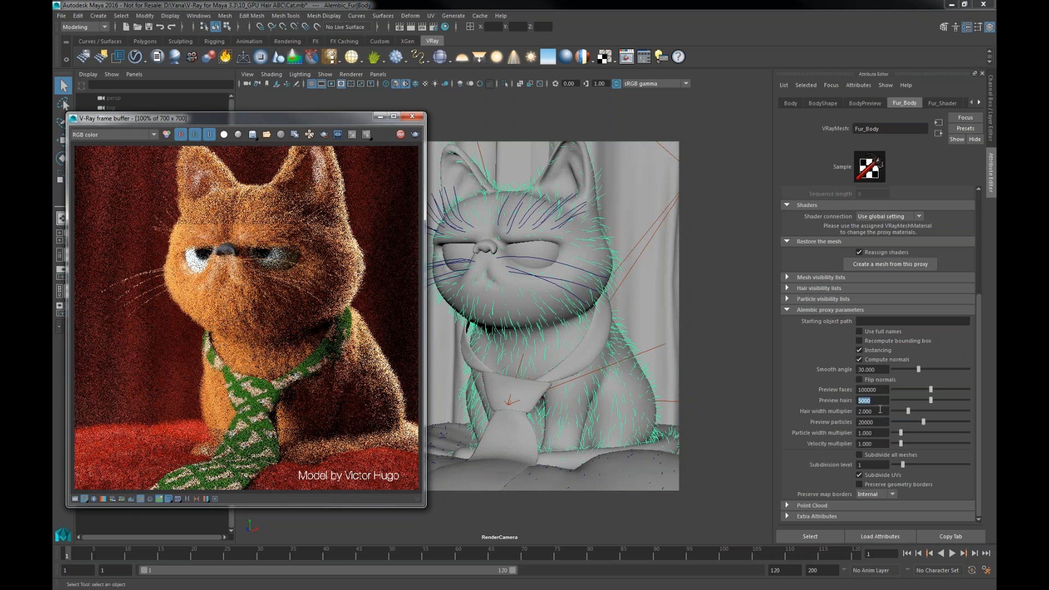
Step: Set Fur_Body's Hair width multiplier to 5 and make the interactive render prioritize the area under the pointer
{"action": "key", "text": "Tab"}
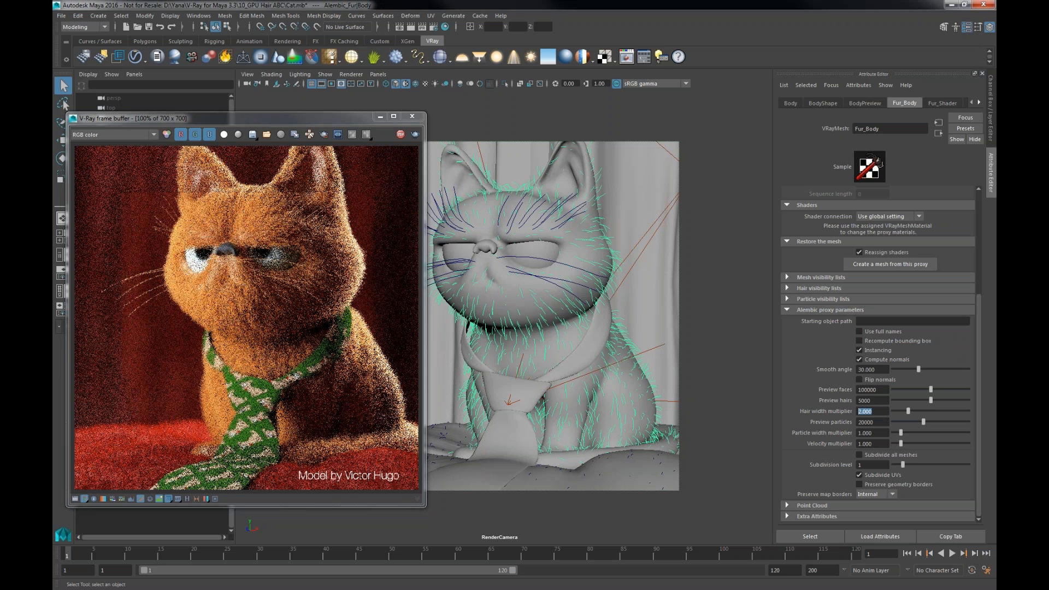
{"action": "type", "text": "5"}
{"action": "key", "text": "Return"}
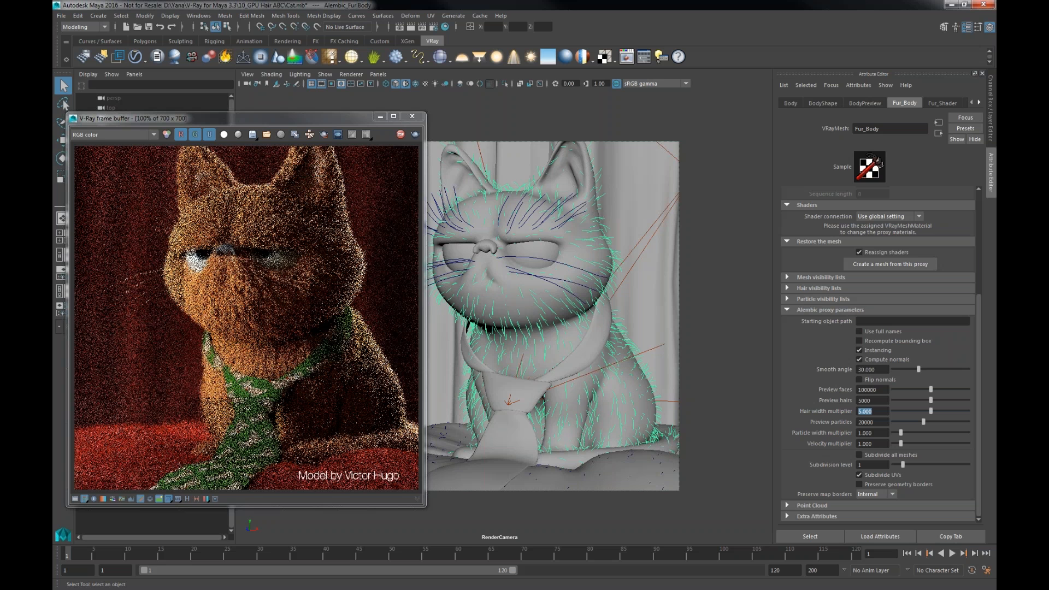
{"action": "left_click", "coordinate": [310, 137]}
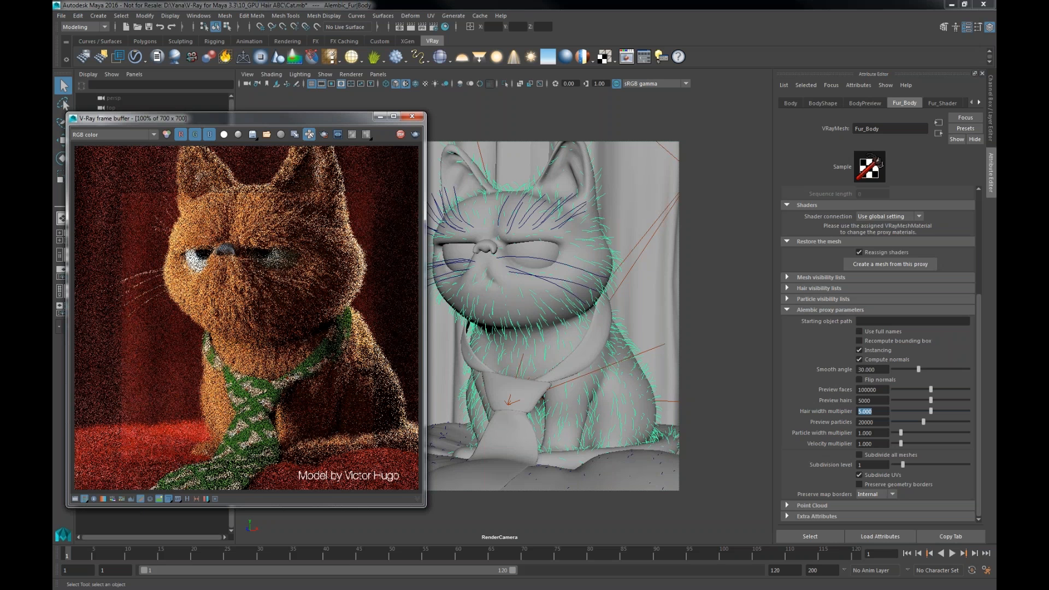
{"action": "scroll", "coordinate": [221, 261], "scroll_direction": "up", "scroll_amount": 1}
{"action": "scroll", "coordinate": [260, 311], "scroll_direction": "down", "scroll_amount": 1}
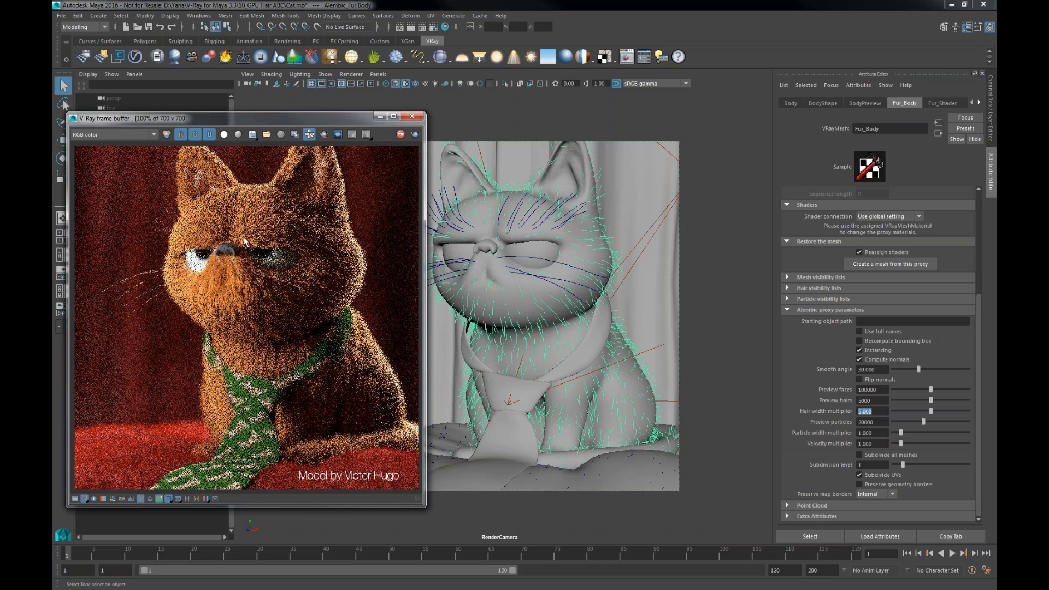
Step: Close the cat's frame buffer and open the scene Black Hole.mb from the 11_GPU Particles ABC folder
{"action": "left_click", "coordinate": [418, 120]}
{"action": "left_click", "coordinate": [62, 15]}
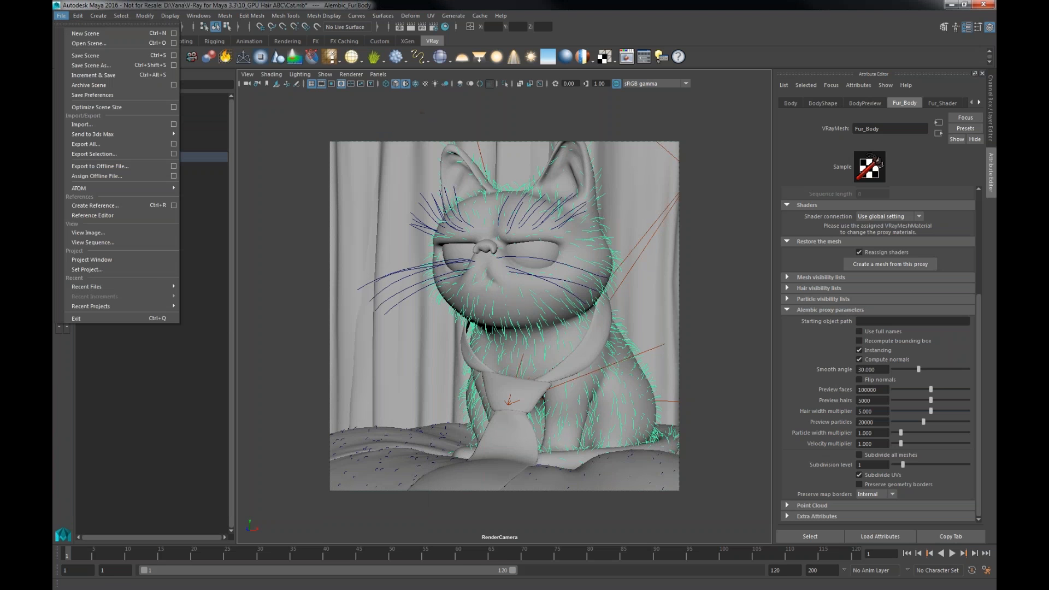
{"action": "left_click", "coordinate": [83, 44]}
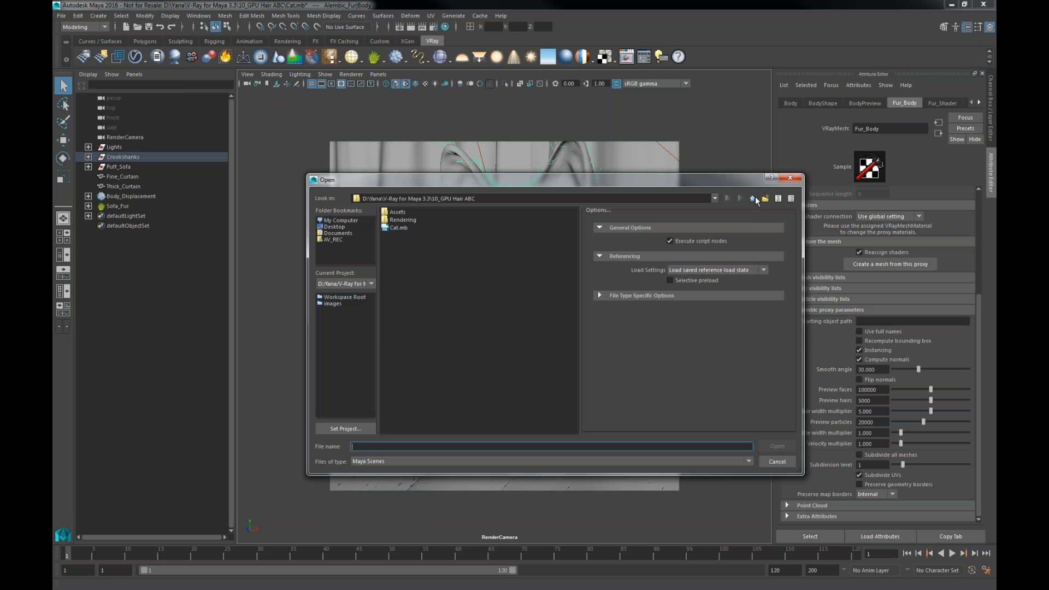
{"action": "left_click", "coordinate": [753, 199]}
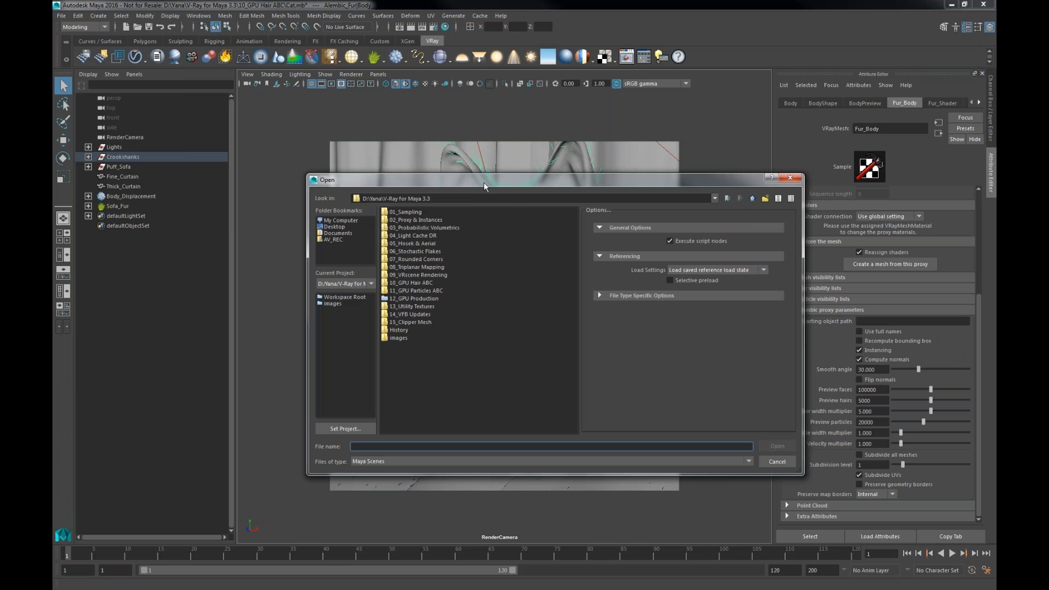
{"action": "double_click", "coordinate": [434, 290]}
{"action": "left_click", "coordinate": [397, 228]}
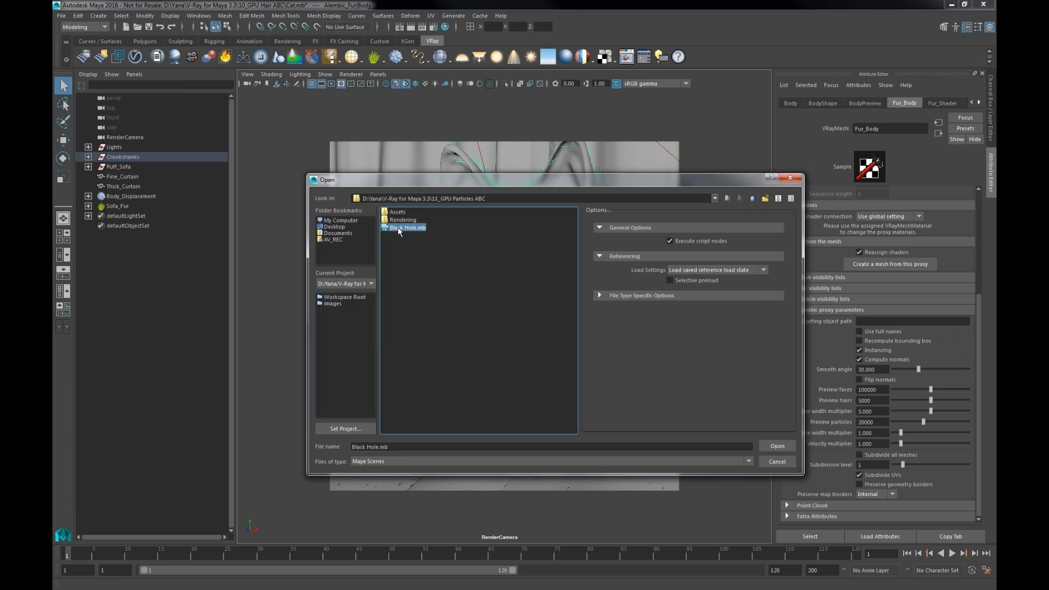
{"action": "left_click", "coordinate": [768, 446]}
{"action": "left_click", "coordinate": [525, 303]}
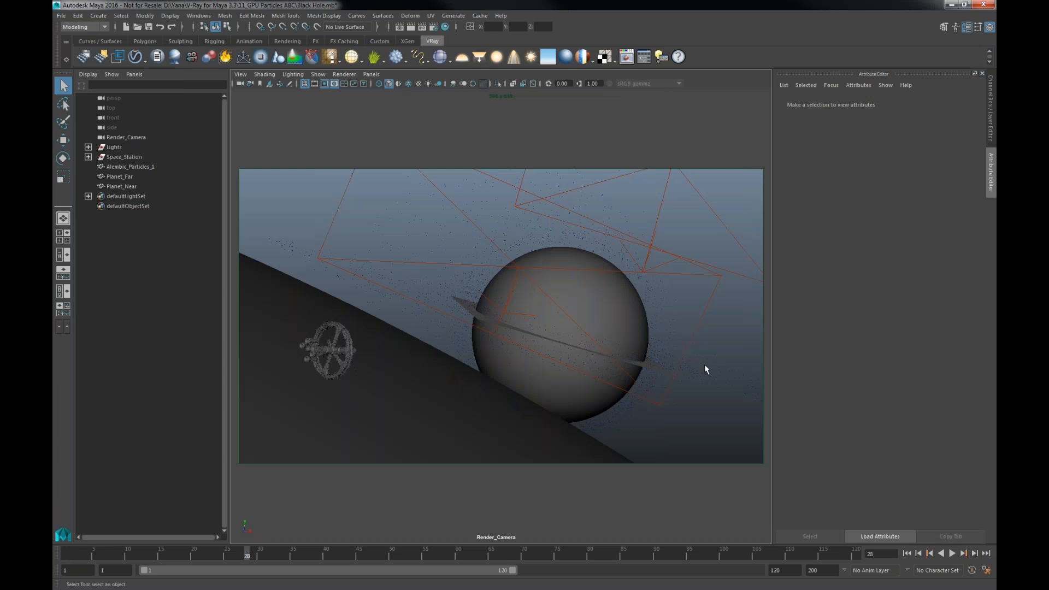
Step: Select the Alembic particles around the far planet and start an interactive render, keeping the attributes in view
{"action": "left_click", "coordinate": [704, 364]}
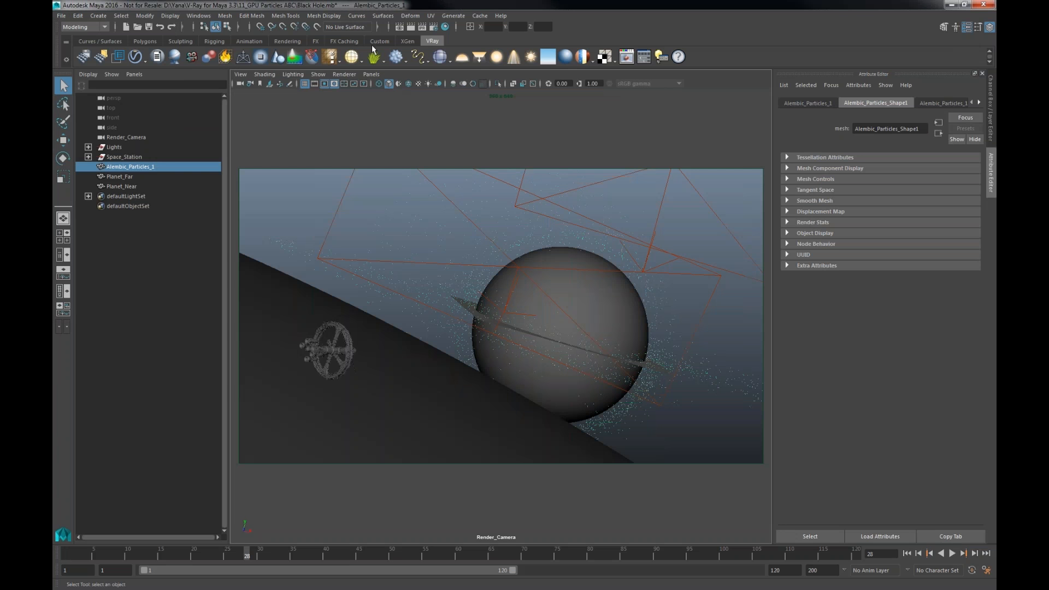
{"action": "left_click", "coordinate": [422, 28]}
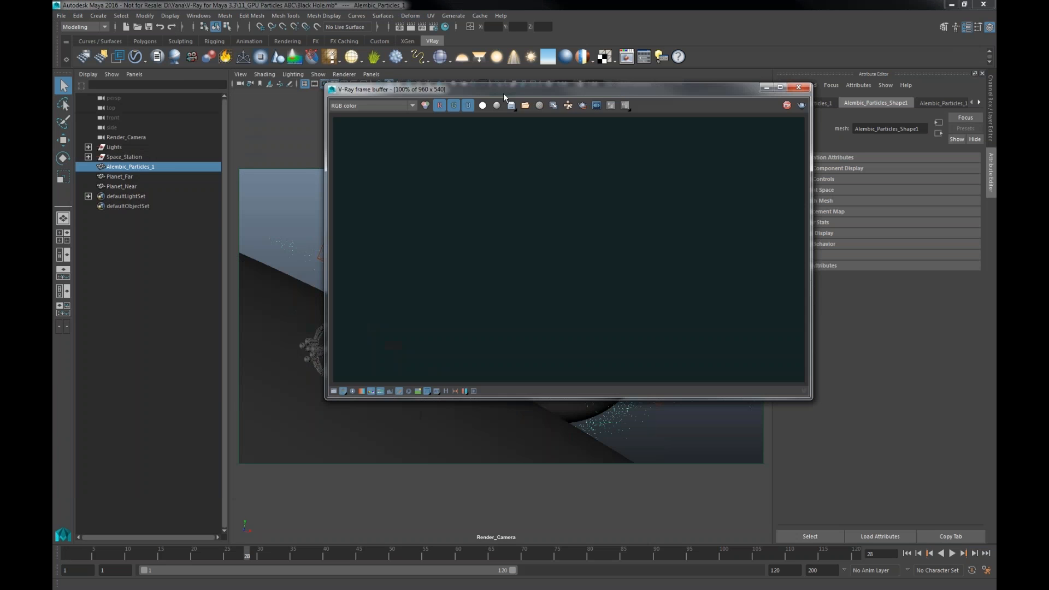
{"action": "left_click_drag", "start_coordinate": [503, 91], "coordinate": [254, 166]}
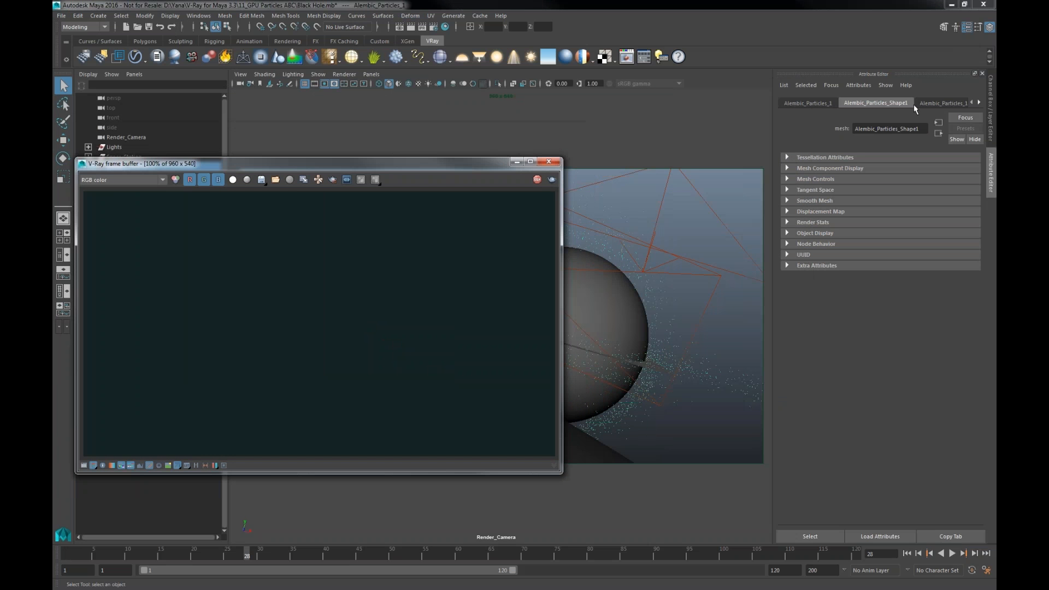
Step: Set Preview particles to 15000 in VrayMesh_shape's Alembic proxy parameters
{"action": "left_click", "coordinate": [947, 104]}
{"action": "left_click", "coordinate": [980, 103]}
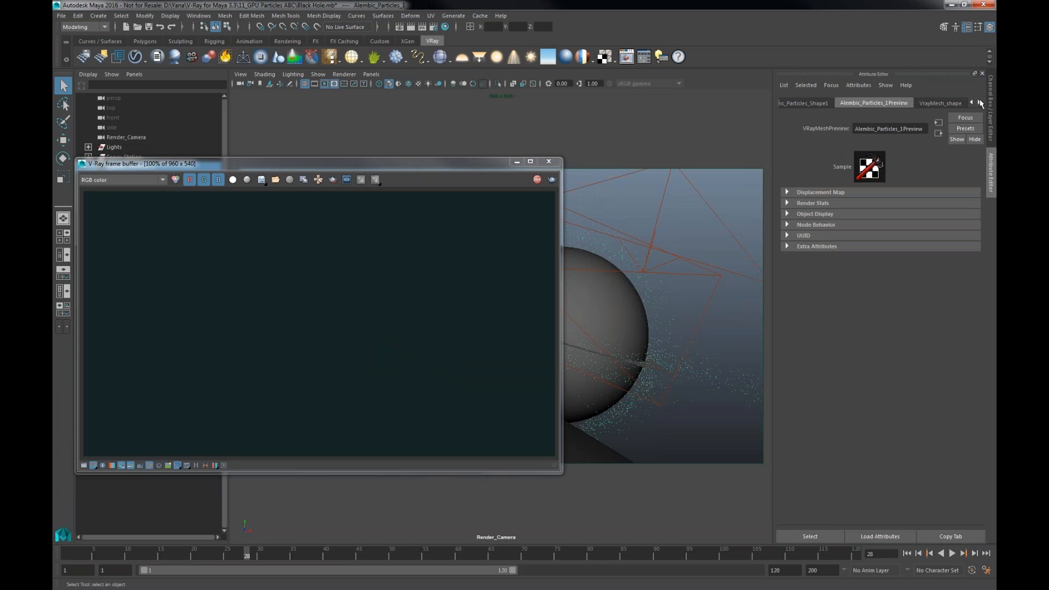
{"action": "left_click", "coordinate": [947, 103]}
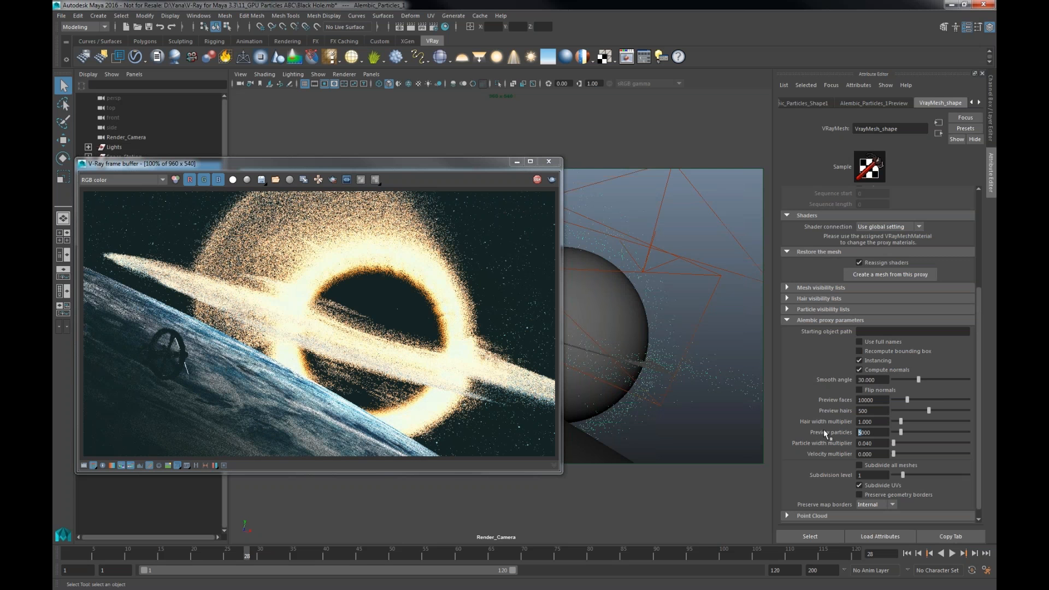
{"action": "type", "text": "1"}
{"action": "key", "text": "Return"}
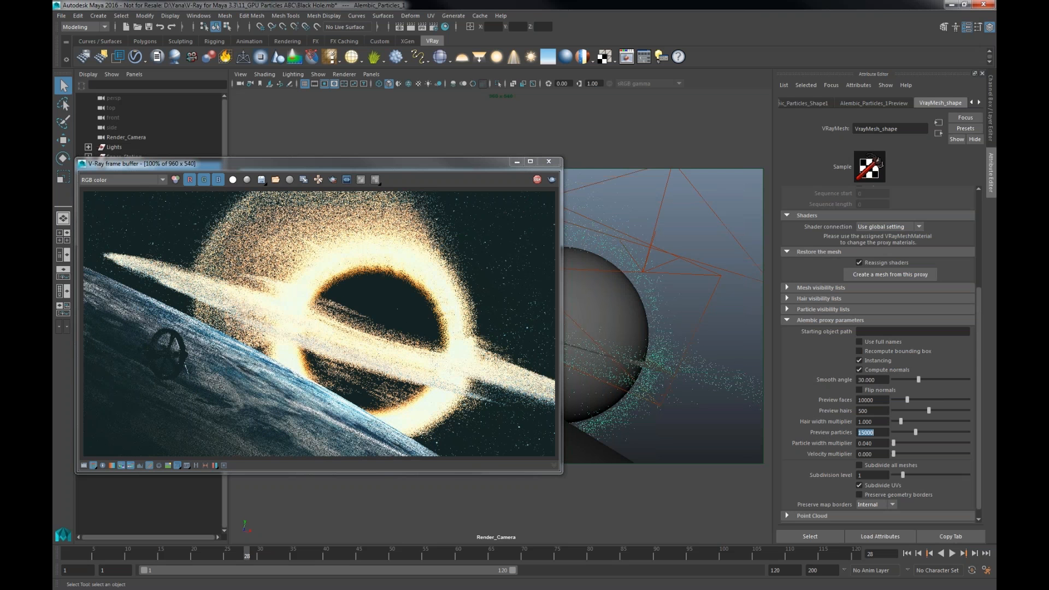
Step: Restrict the interactive render to a region over the particle ring's upper-left part and set the Particle width multiplier to 0.02
{"action": "left_click", "coordinate": [330, 181]}
{"action": "left_click", "coordinate": [331, 181]}
{"action": "left_click_drag", "start_coordinate": [190, 214], "coordinate": [346, 346]}
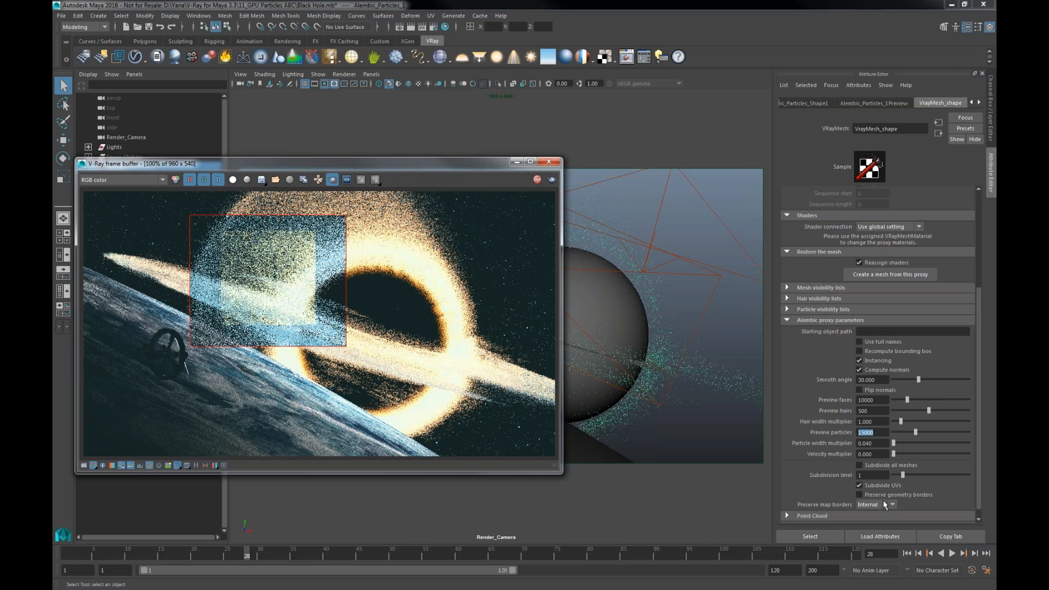
{"action": "left_click_drag", "start_coordinate": [872, 441], "coordinate": [868, 442]}
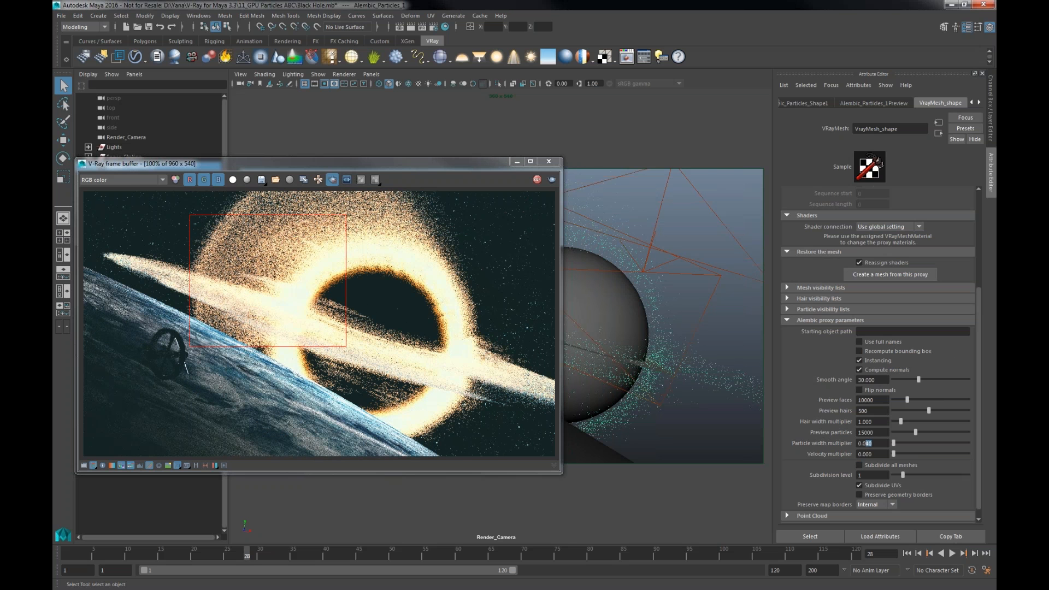
{"action": "type", "text": "20"}
{"action": "key", "text": "Return"}
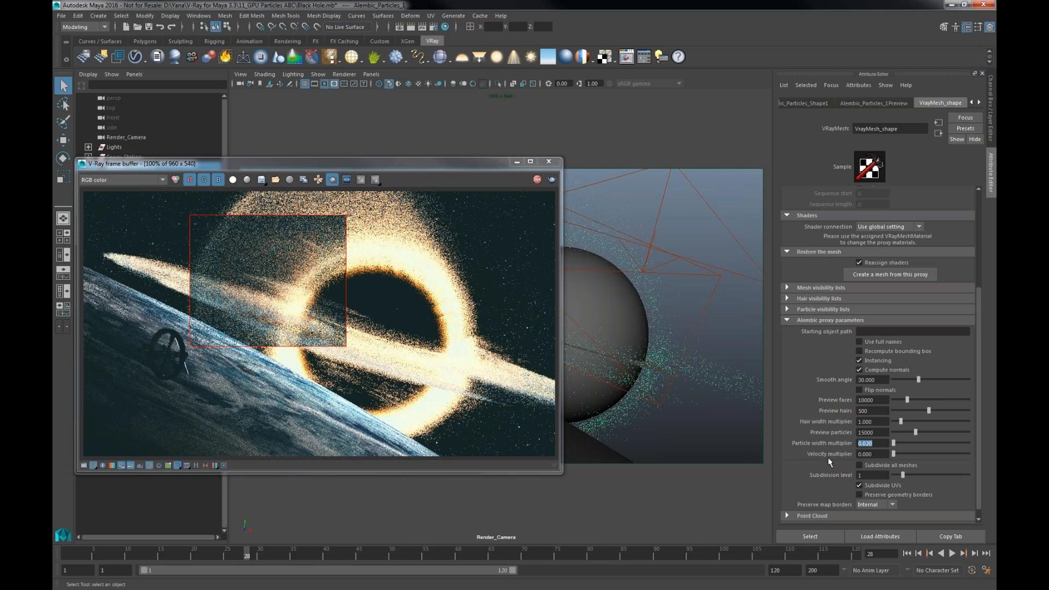
Step: Set the particles' Velocity multiplier to 0.05 and turn off the render region to render the whole frame
{"action": "double_click", "coordinate": [869, 454]}
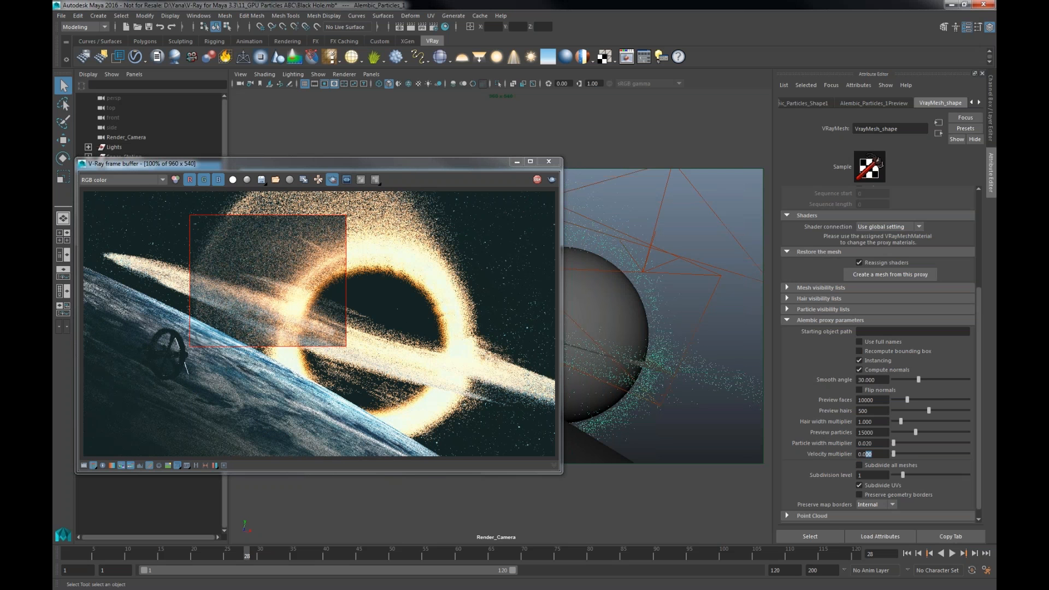
{"action": "type", "text": "05"}
{"action": "key", "text": "Return"}
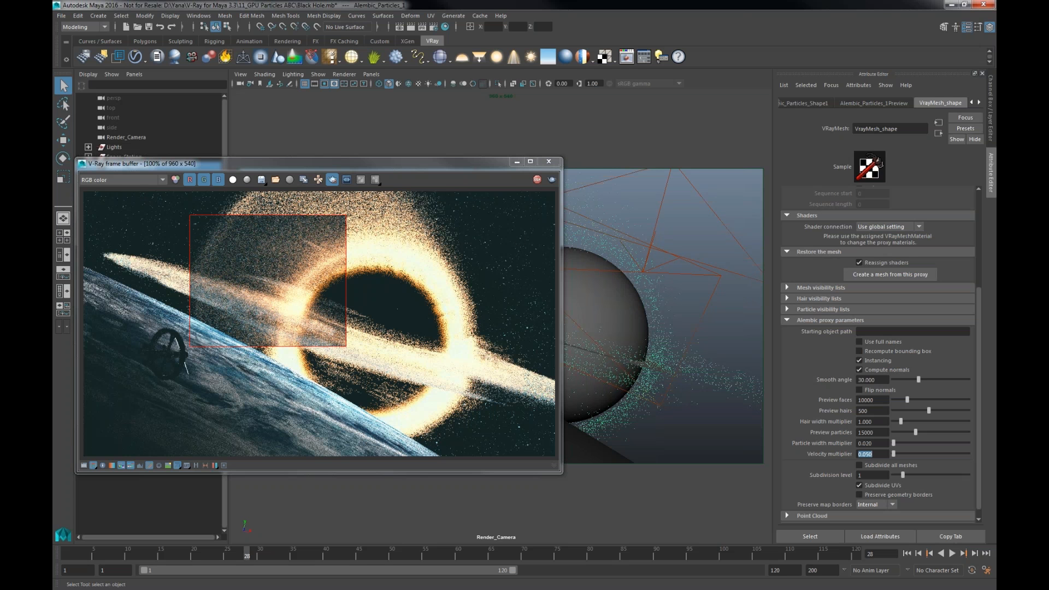
{"action": "left_click", "coordinate": [333, 180]}
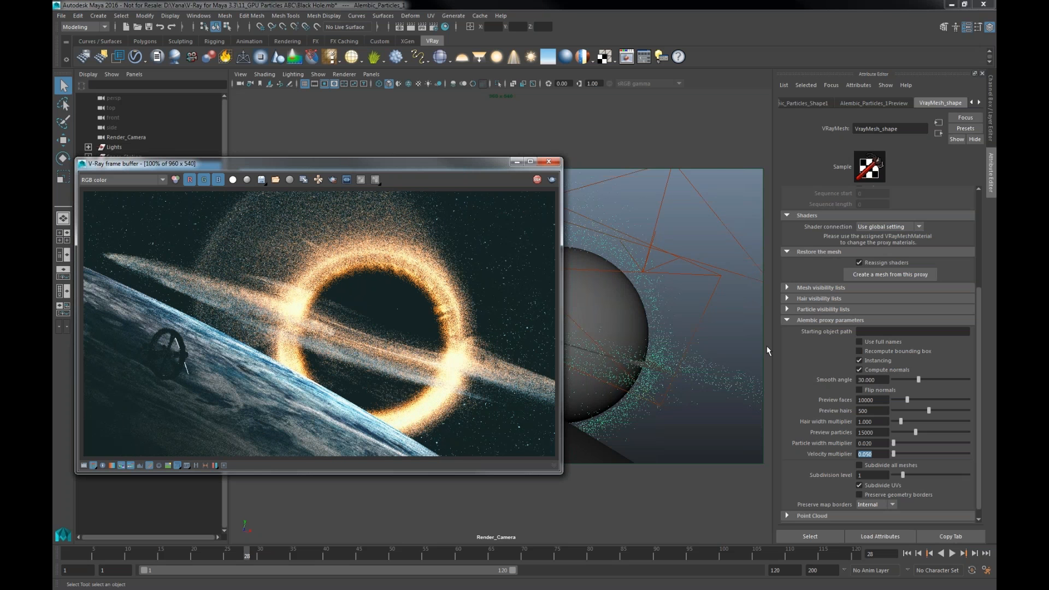
Step: Show the Look development slide in the Adobe Reader presentation and return to Maya
{"action": "key", "text": "alt+Tab"}
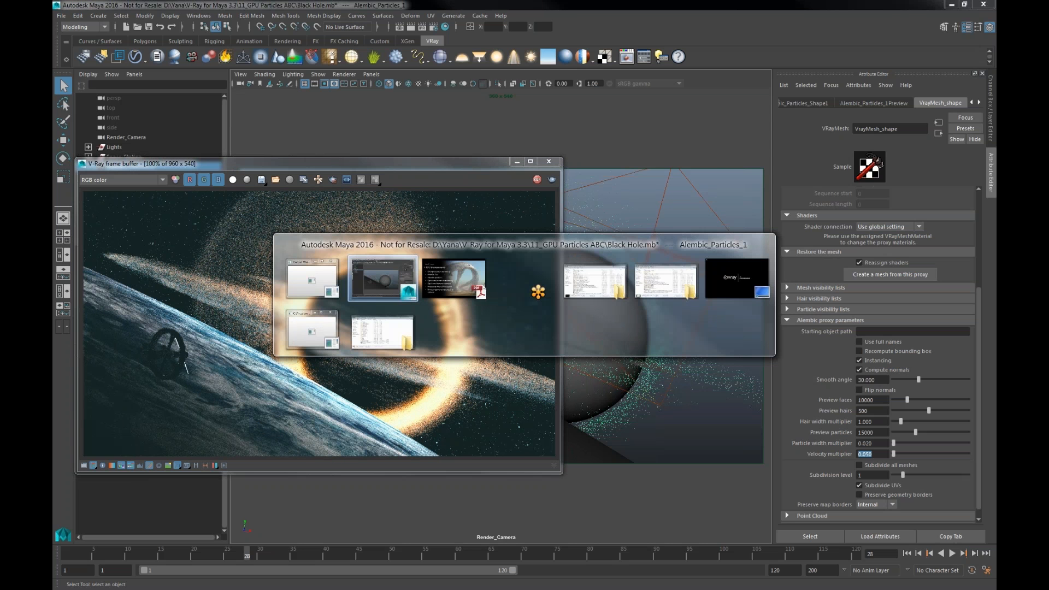
{"action": "left_click", "coordinate": [439, 281]}
{"action": "left_click", "coordinate": [438, 281]}
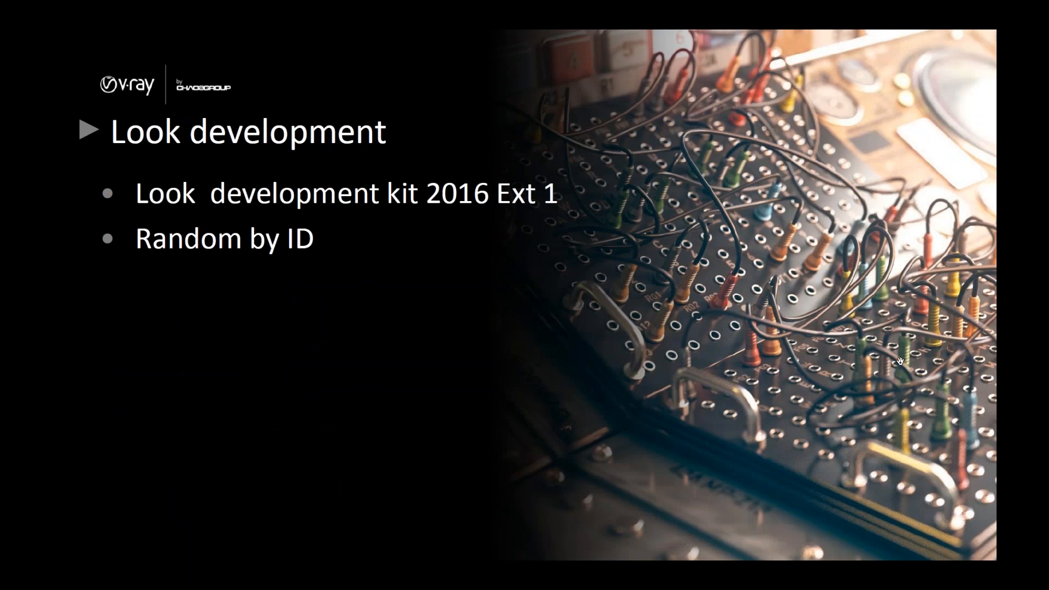
{"action": "key", "text": "alt+Tab"}
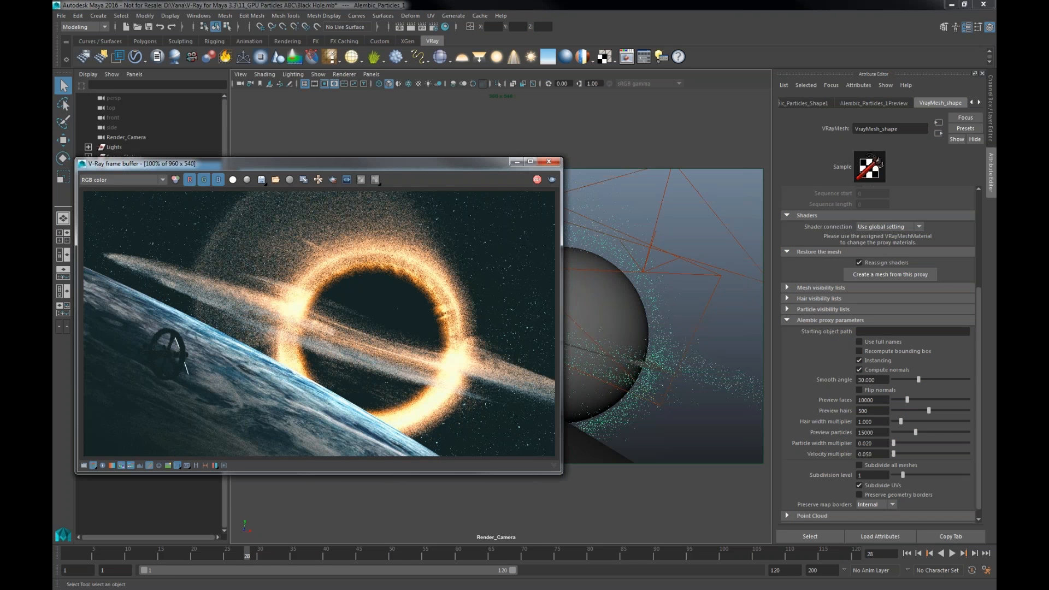
Step: Close the black hole's frame buffer and open the scene Utilities_01.mb from the 13_Utility Textures folder
{"action": "left_click", "coordinate": [550, 164]}
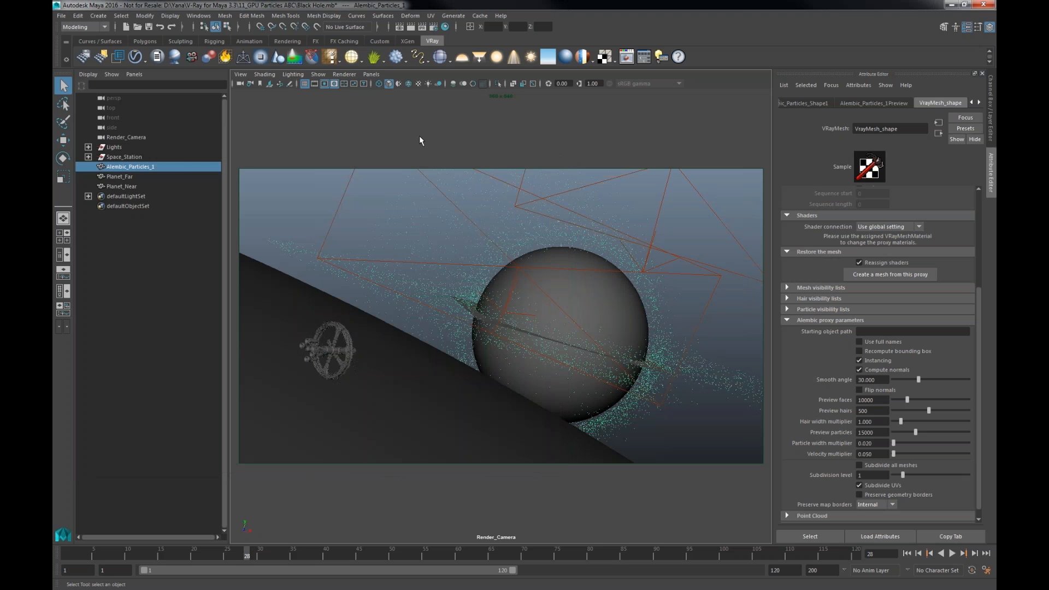
{"action": "left_click", "coordinate": [59, 15]}
{"action": "left_click", "coordinate": [88, 43]}
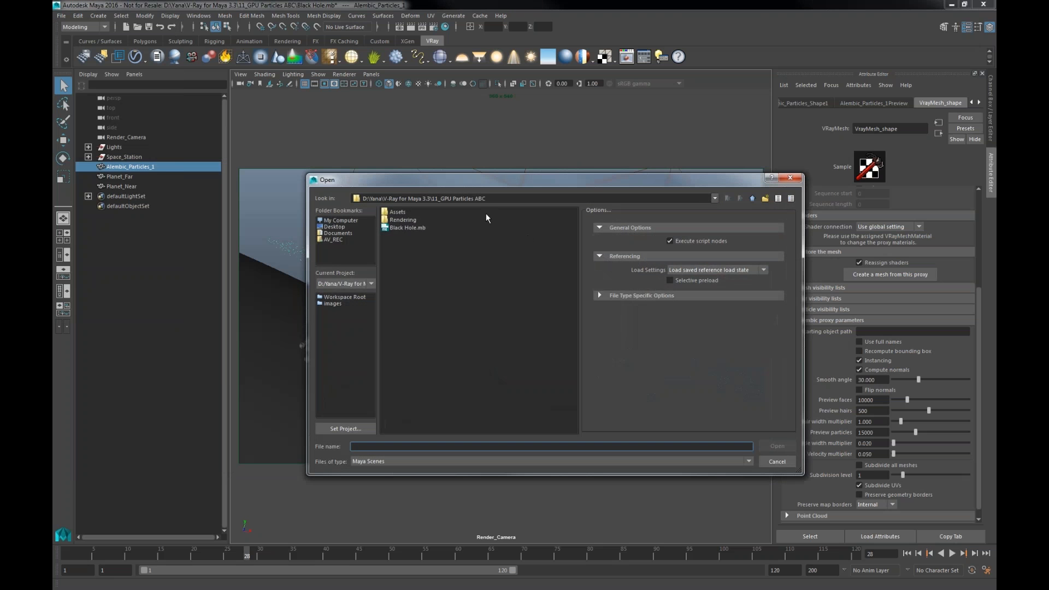
{"action": "left_click", "coordinate": [753, 199]}
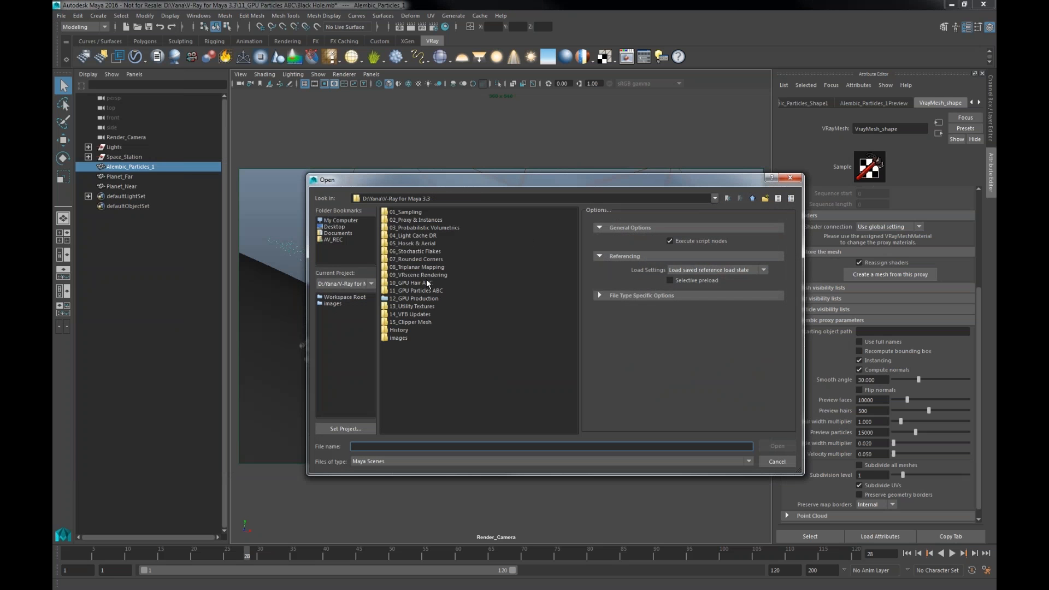
{"action": "double_click", "coordinate": [429, 306]}
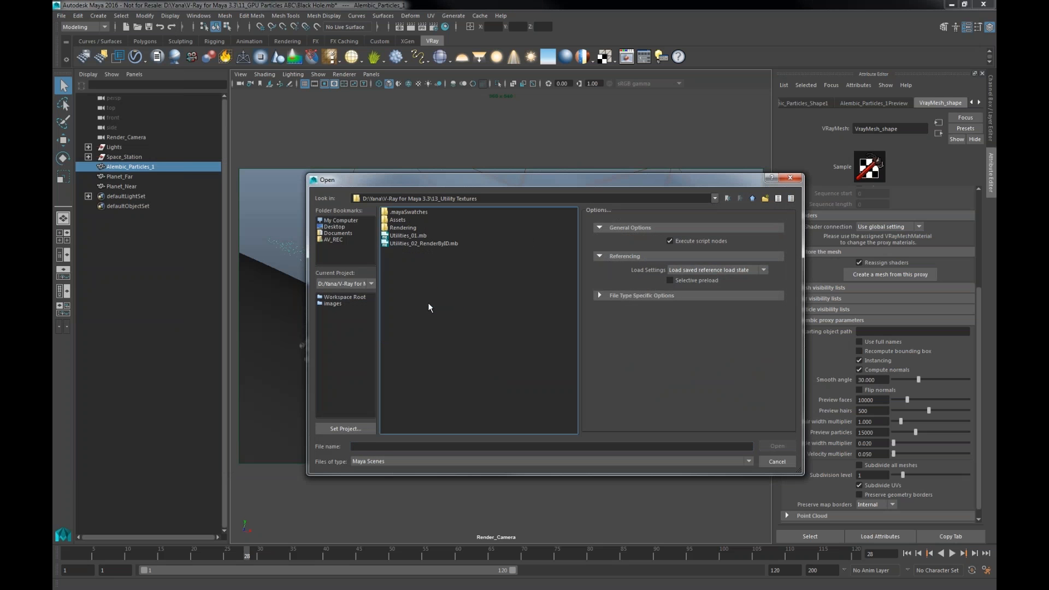
{"action": "double_click", "coordinate": [407, 236]}
{"action": "left_click", "coordinate": [525, 302]}
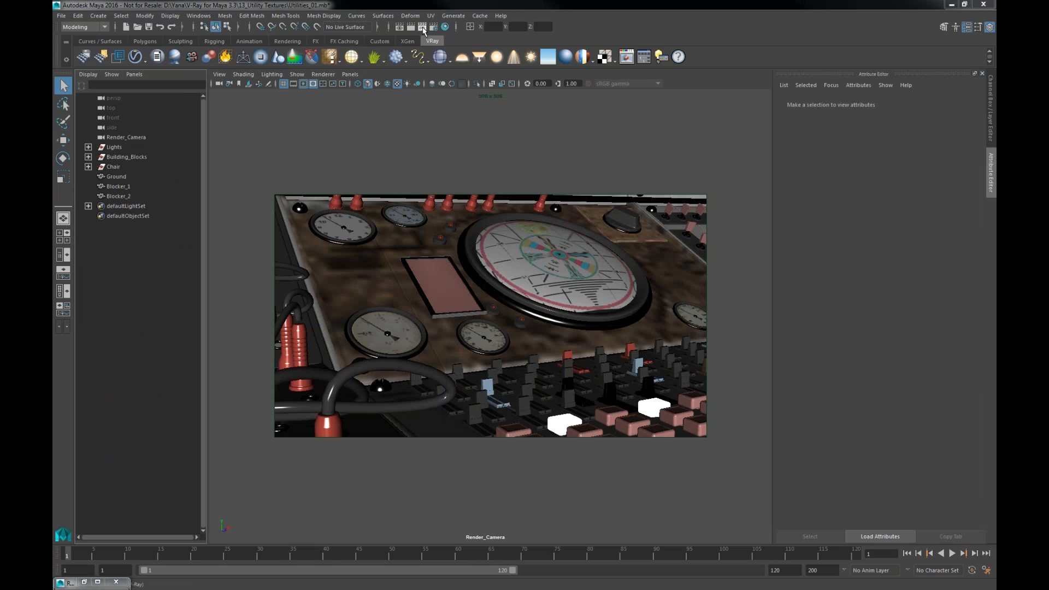
Step: Start an interactive render and place the frame buffer beside the Hypershade showing the wood table's shading network
{"action": "left_click", "coordinate": [423, 27]}
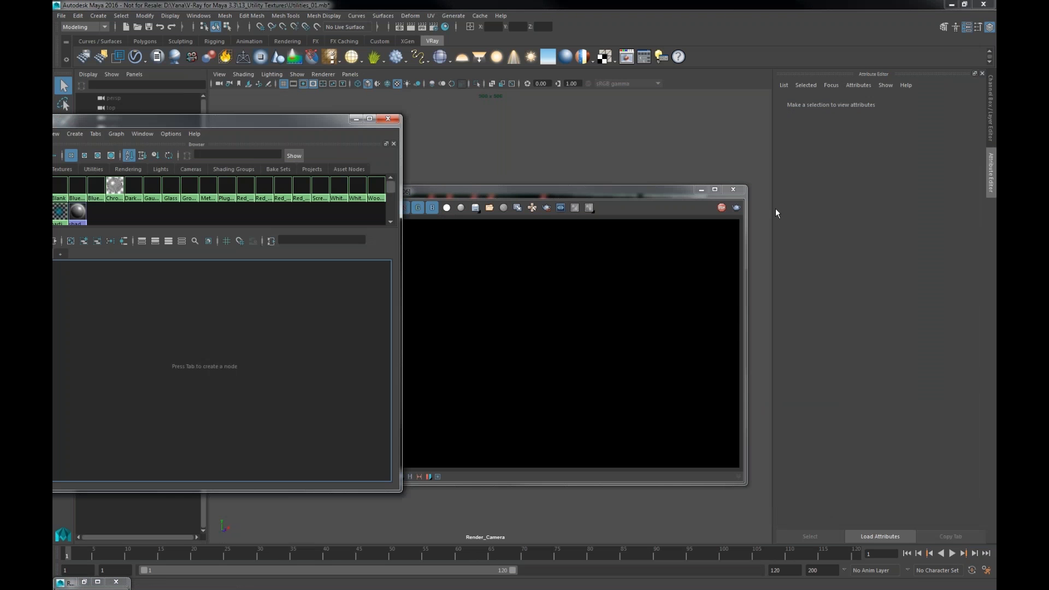
{"action": "left_click_drag", "start_coordinate": [218, 120], "coordinate": [285, 136]}
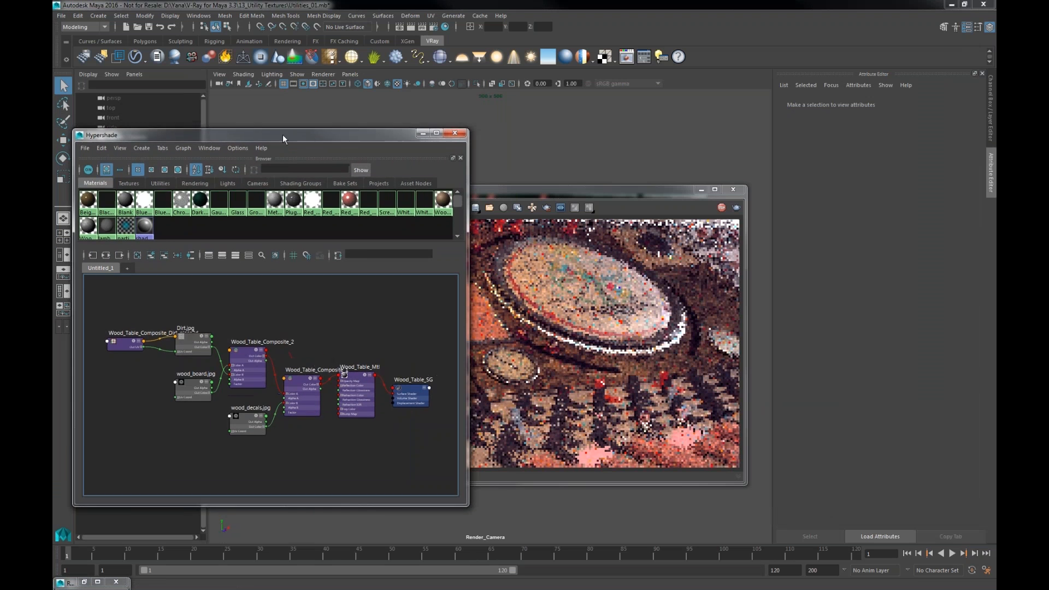
{"action": "left_click_drag", "start_coordinate": [514, 190], "coordinate": [694, 199]}
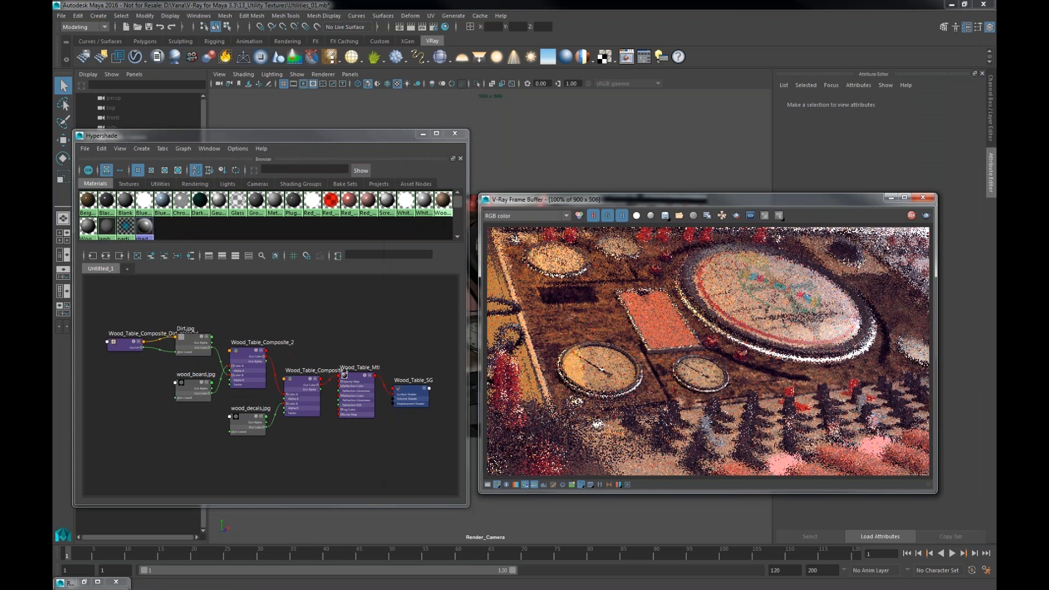
Step: Examine the Maya utility nodes offered in the Hypershade's Create window and close that window
{"action": "left_click_drag", "start_coordinate": [771, 156], "coordinate": [428, 140]}
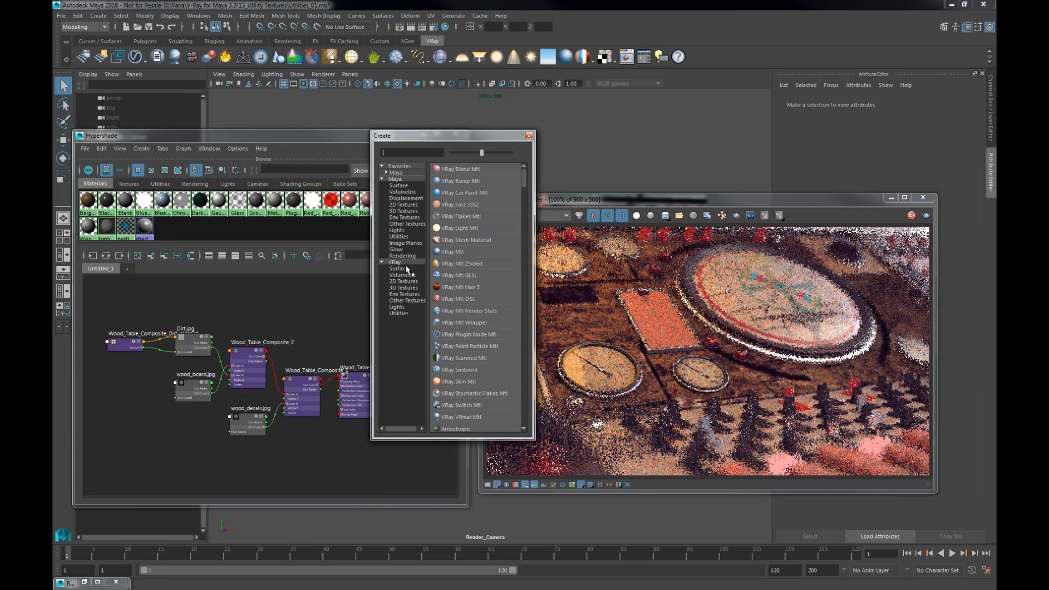
{"action": "left_click", "coordinate": [399, 237]}
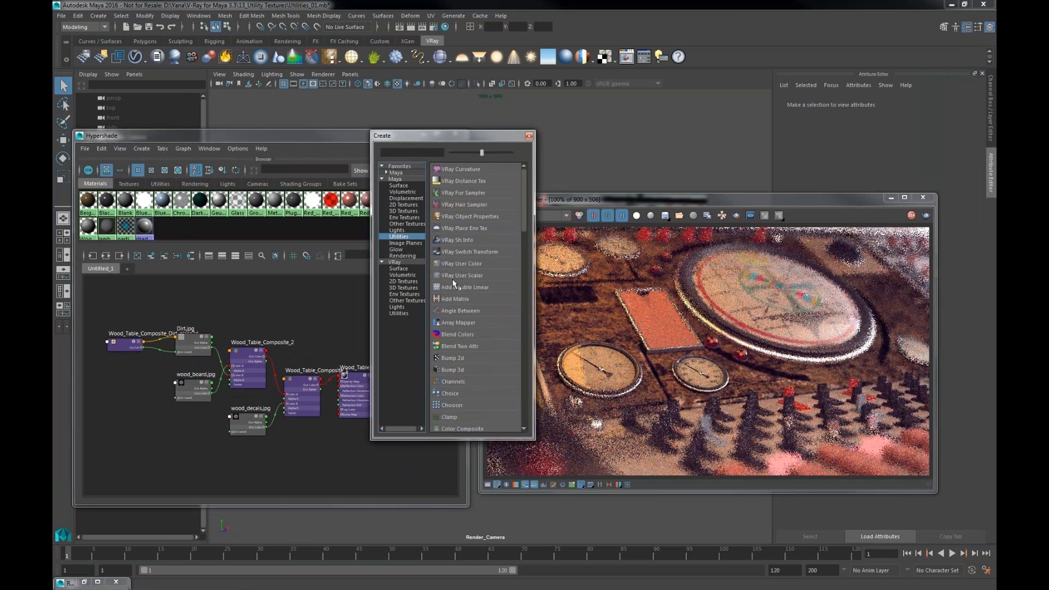
{"action": "scroll", "coordinate": [473, 312], "scroll_direction": "down", "scroll_amount": 3}
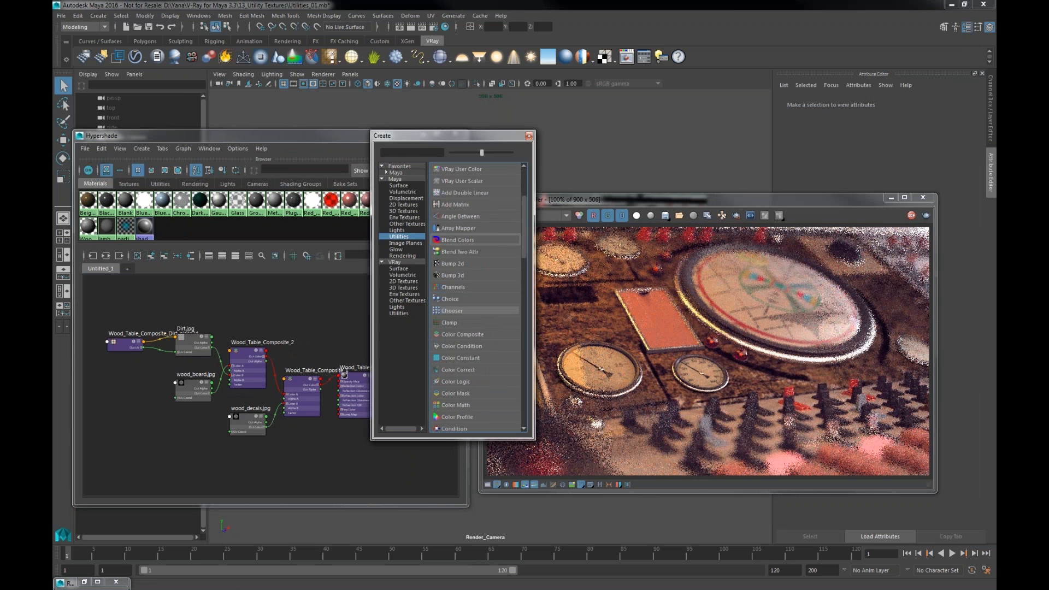
{"action": "left_click", "coordinate": [529, 136]}
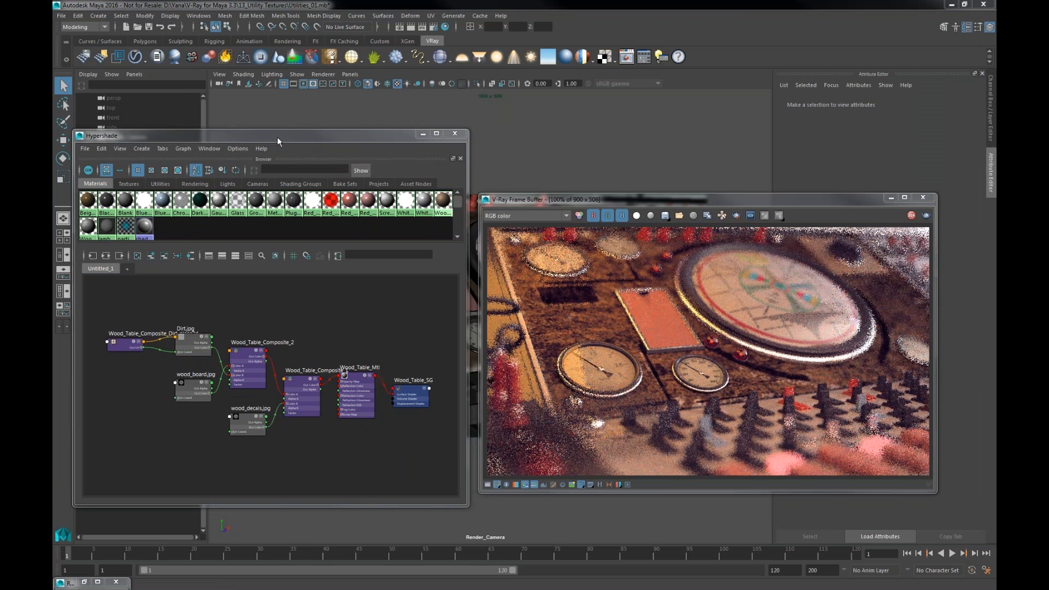
Step: Rearrange the Hypershade and frame buffer, and set the layer operation of Wood_Table_Composite_2 to Overlay
{"action": "left_click_drag", "start_coordinate": [277, 136], "coordinate": [229, 142]}
{"action": "left_click_drag", "start_coordinate": [531, 199], "coordinate": [387, 185]}
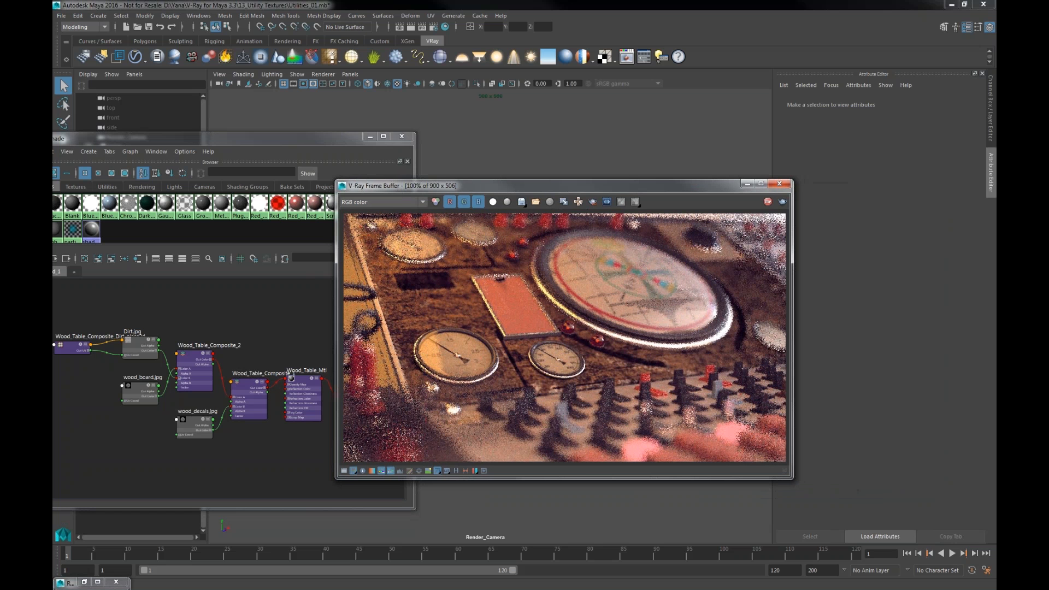
{"action": "left_click", "coordinate": [193, 362]}
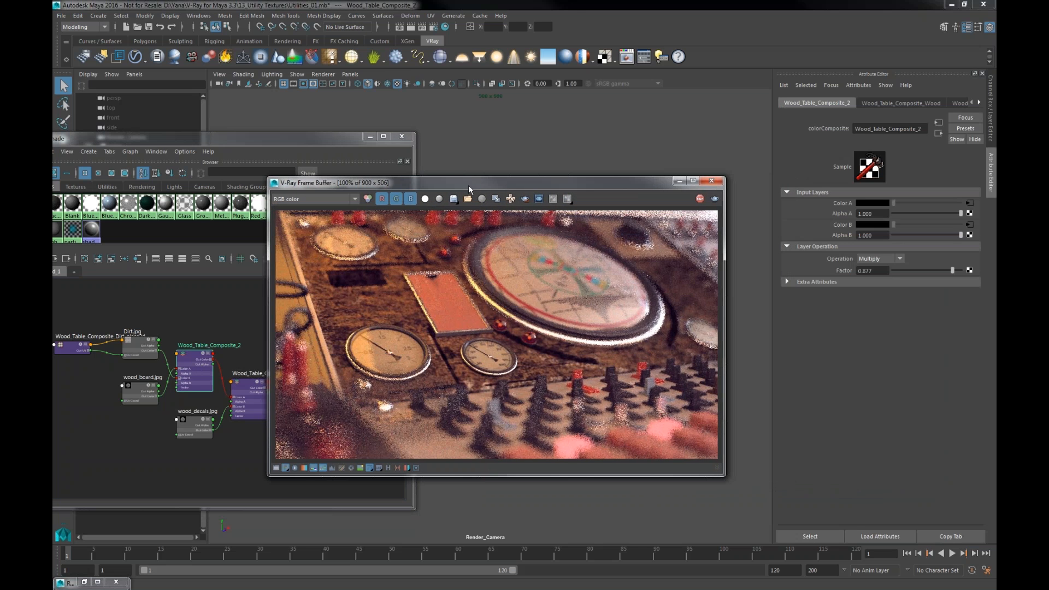
{"action": "left_click", "coordinate": [879, 258]}
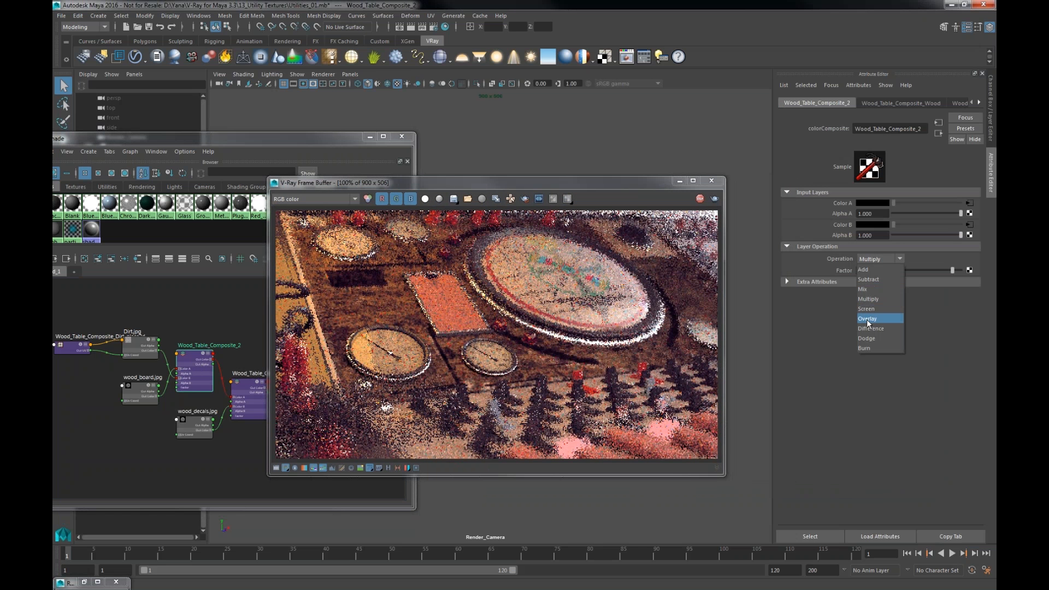
{"action": "left_click", "coordinate": [868, 319]}
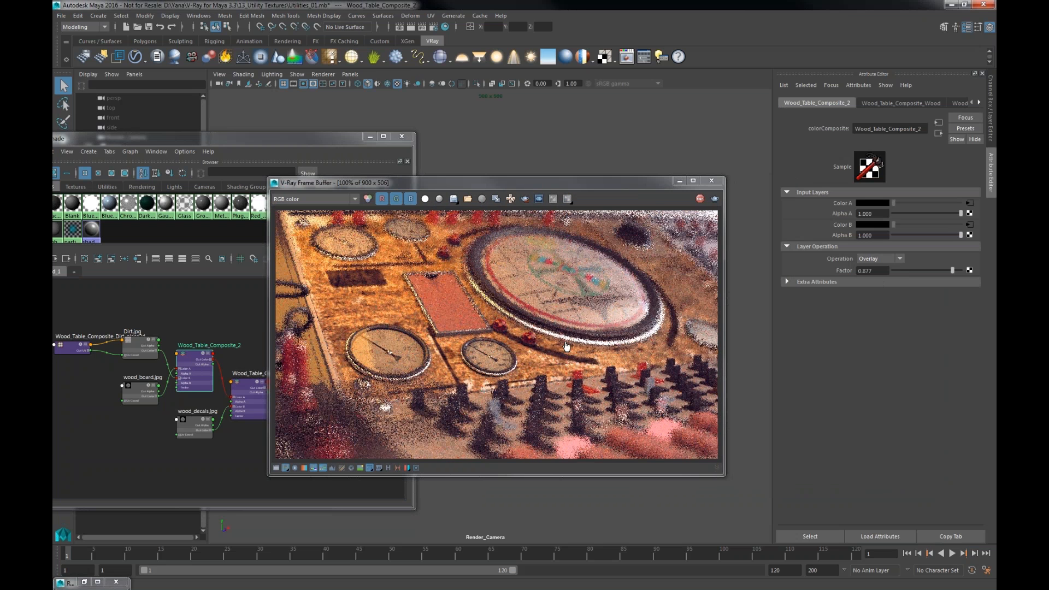
Step: Revisit the Look development slide in Adobe Reader to introduce Random by ID, and switch back to Maya
{"action": "key", "text": "alt+Tab"}
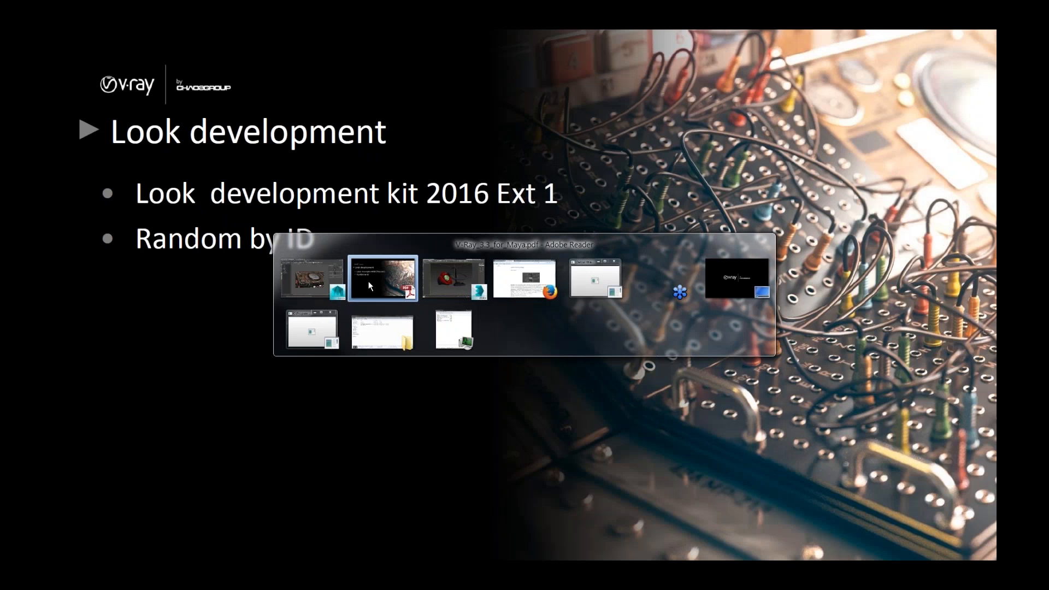
{"action": "left_click", "coordinate": [368, 281]}
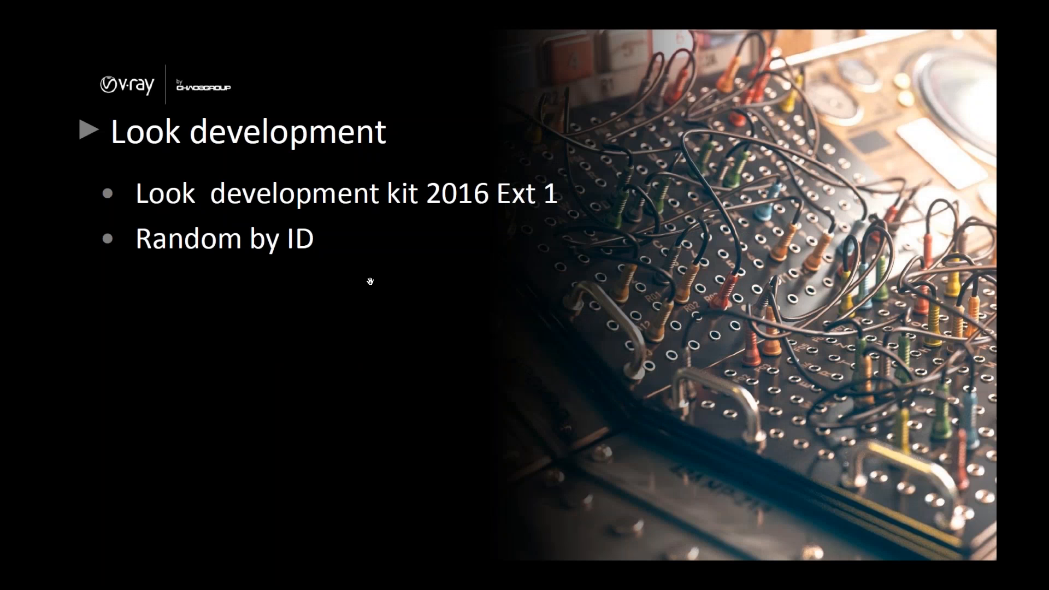
{"action": "key", "text": "alt+Tab"}
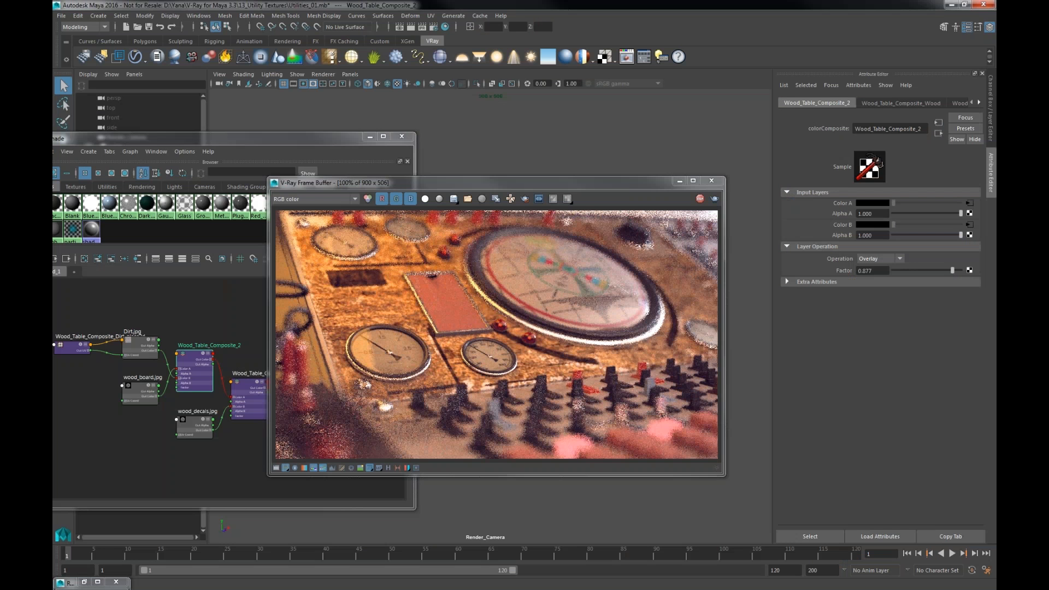
Step: Stop the interactive render of the wood table and close the frame buffer and Hypershade
{"action": "left_click", "coordinate": [700, 200]}
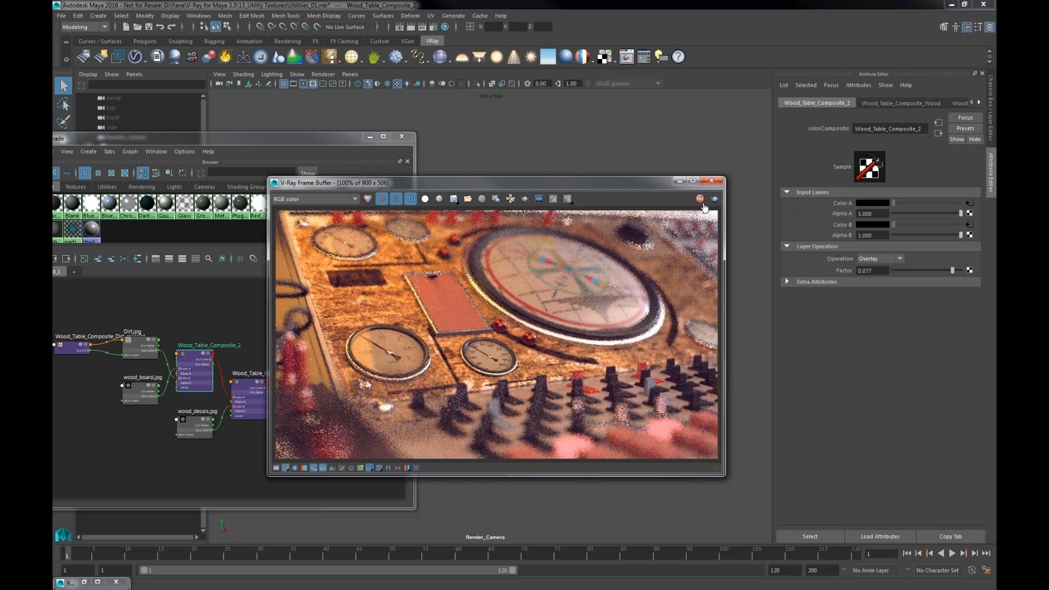
{"action": "left_click", "coordinate": [712, 181]}
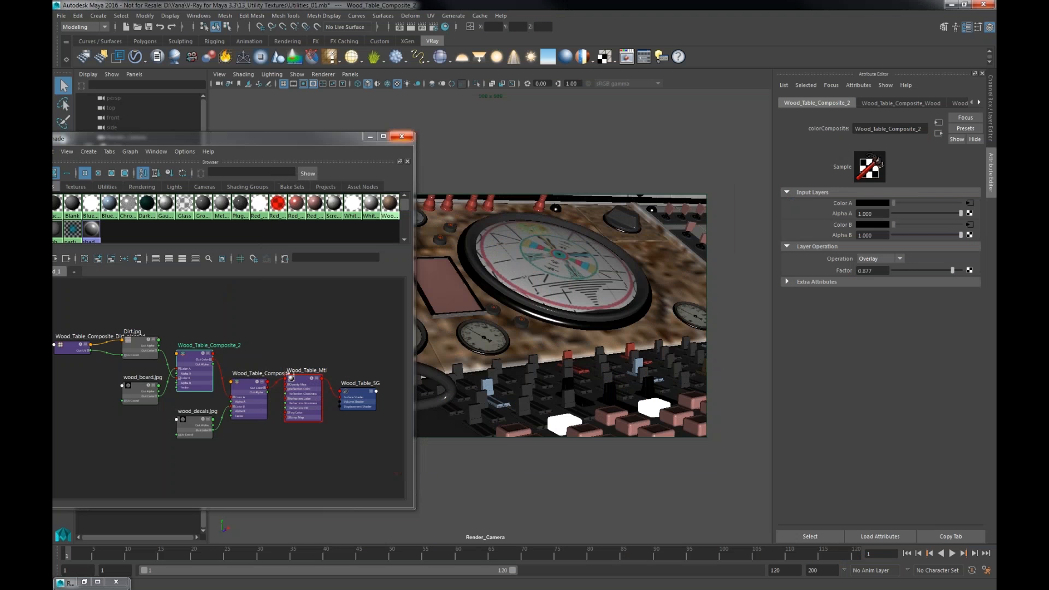
{"action": "left_click", "coordinate": [402, 137]}
Step: Open the scene Utilities_02_RenderByID.mb from the 13_Utility Textures folder
{"action": "left_click", "coordinate": [61, 16]}
{"action": "left_click", "coordinate": [82, 43]}
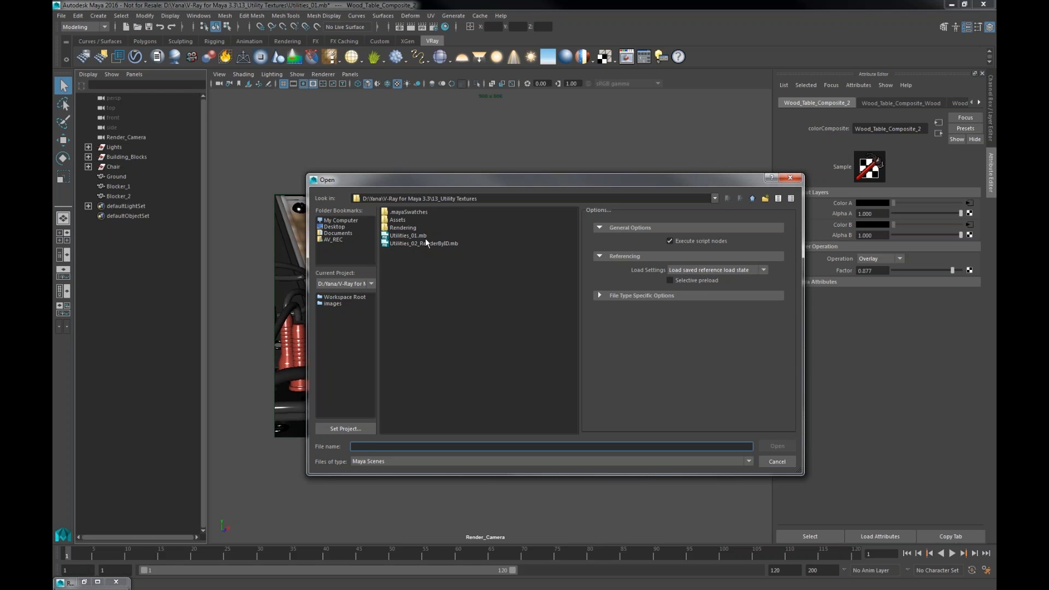
{"action": "left_click", "coordinate": [424, 244]}
{"action": "left_click", "coordinate": [776, 446]}
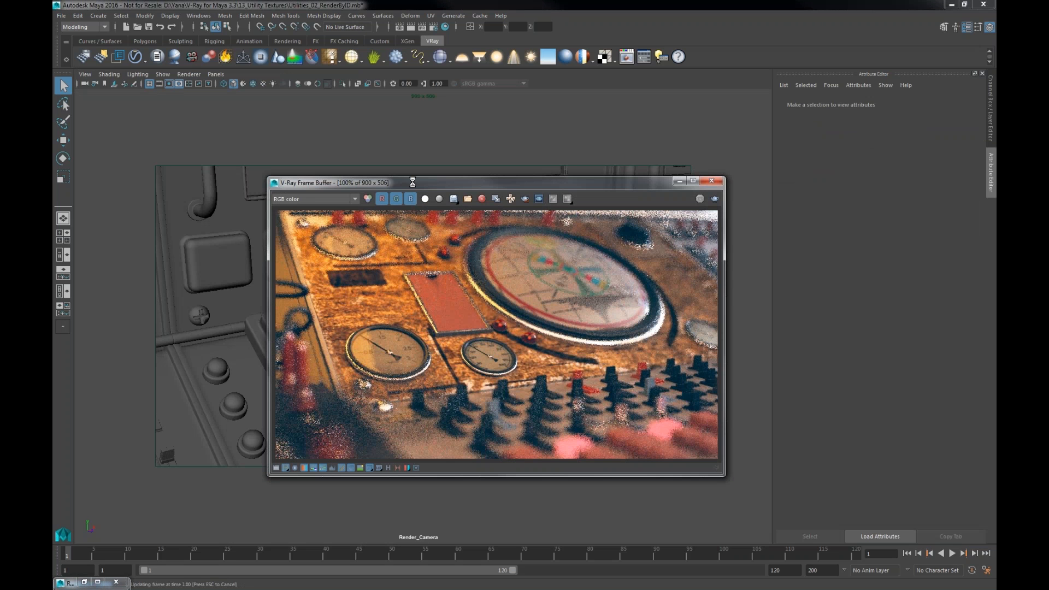
Step: Arrange the frame buffer beside the Hypershade and connect the Random_Colors ramp to the color of Red_Saturated_mtl
{"action": "left_click_drag", "start_coordinate": [419, 185], "coordinate": [601, 183]}
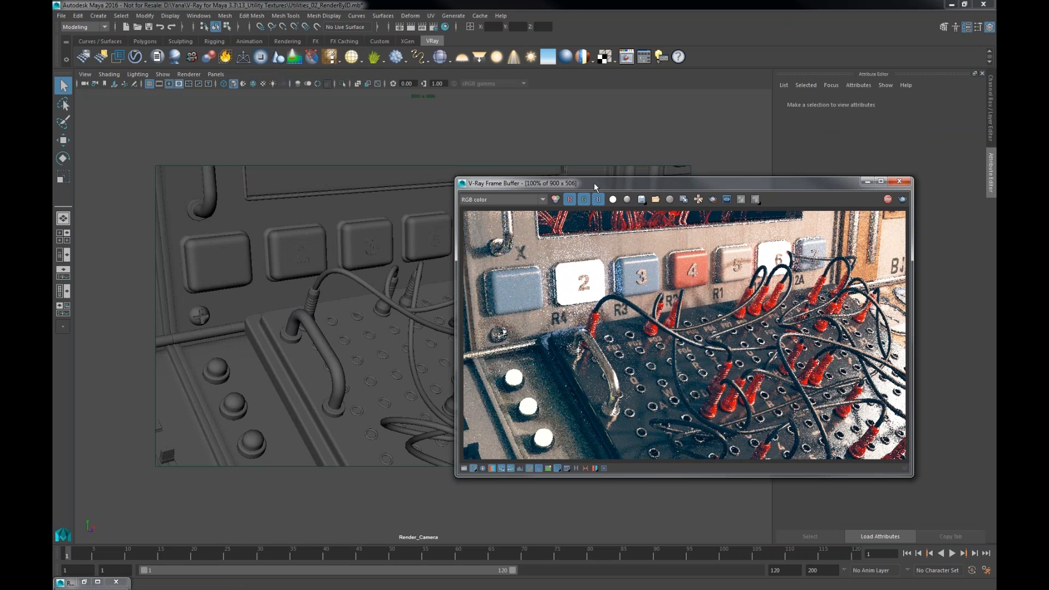
{"action": "left_click_drag", "start_coordinate": [595, 183], "coordinate": [534, 181]}
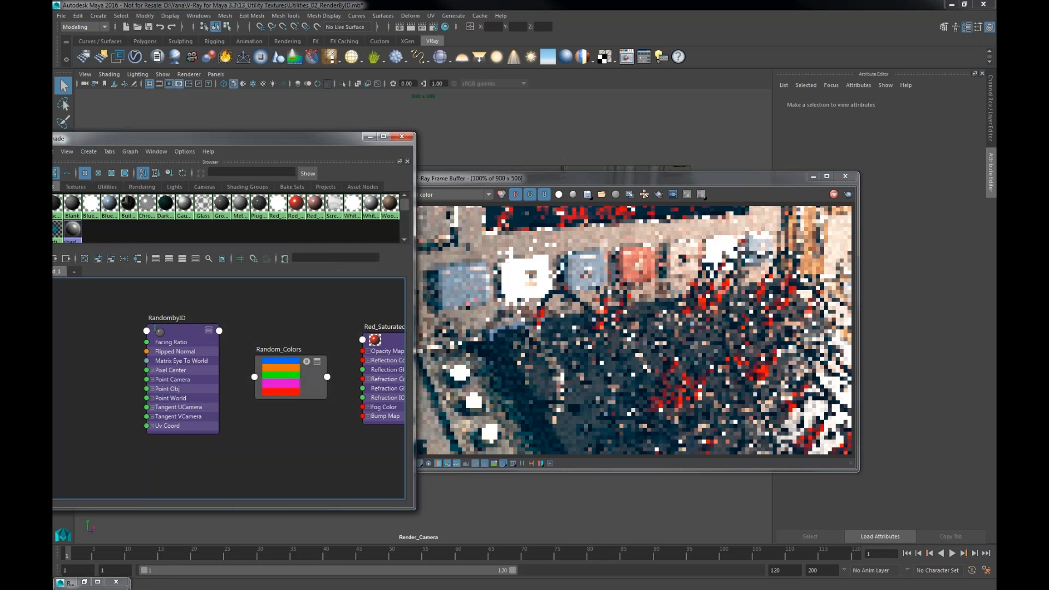
{"action": "left_click_drag", "start_coordinate": [252, 140], "coordinate": [247, 142]}
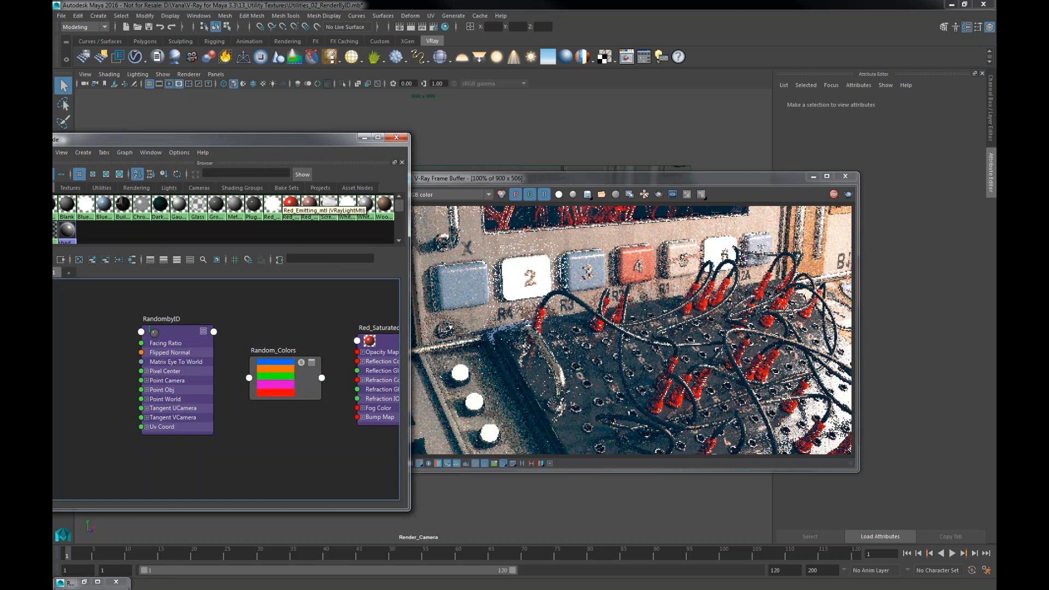
{"action": "left_click", "coordinate": [374, 346]}
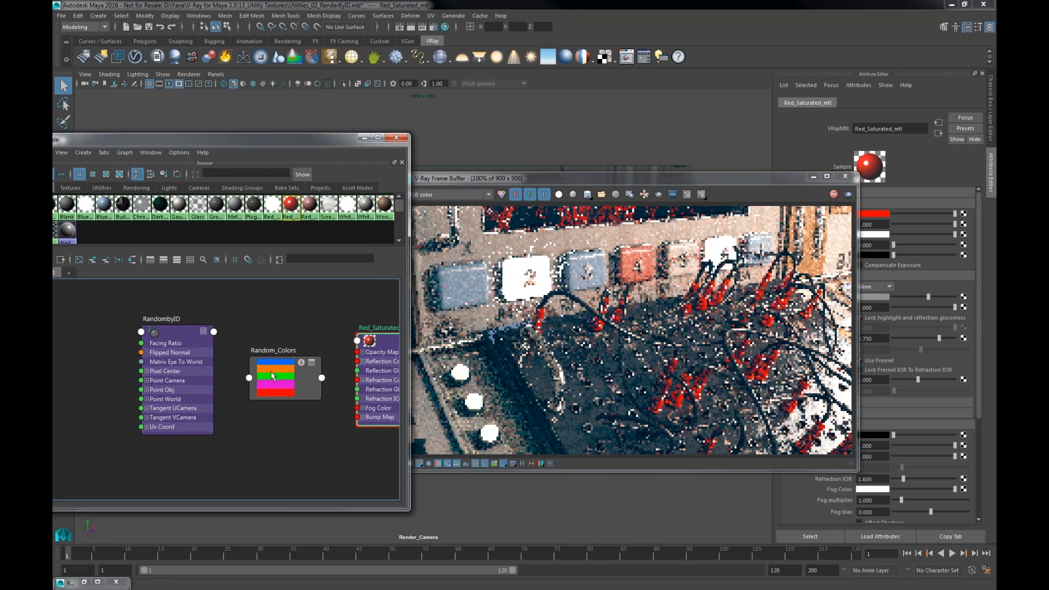
{"action": "middle_click_drag", "start_coordinate": [273, 376], "coordinate": [370, 341]}
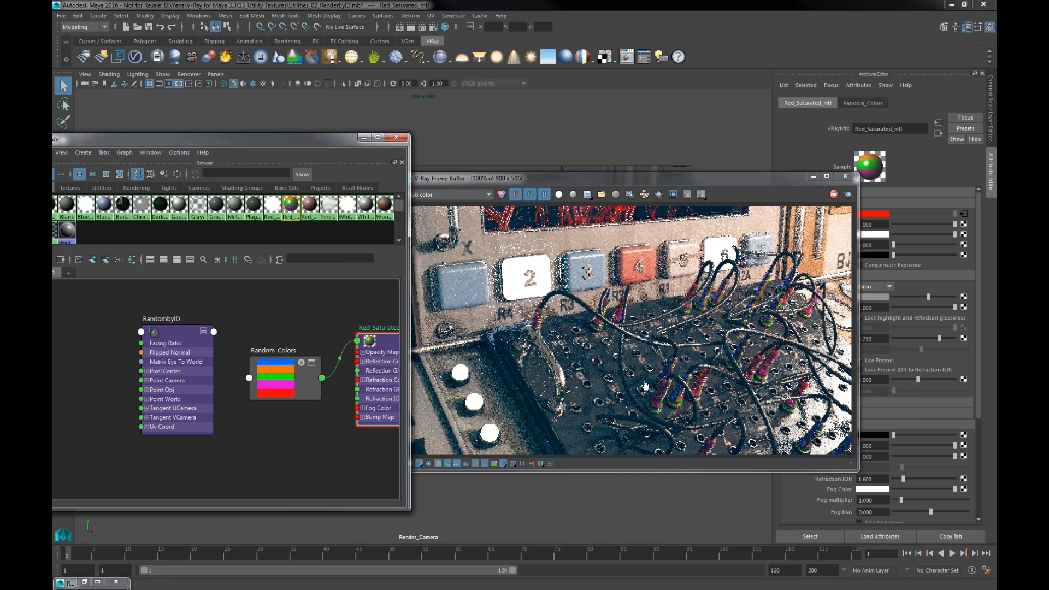
Step: Check that V-Ray's Additional outputs attributes are enabled on the RandombyID node
{"action": "left_click", "coordinate": [177, 331]}
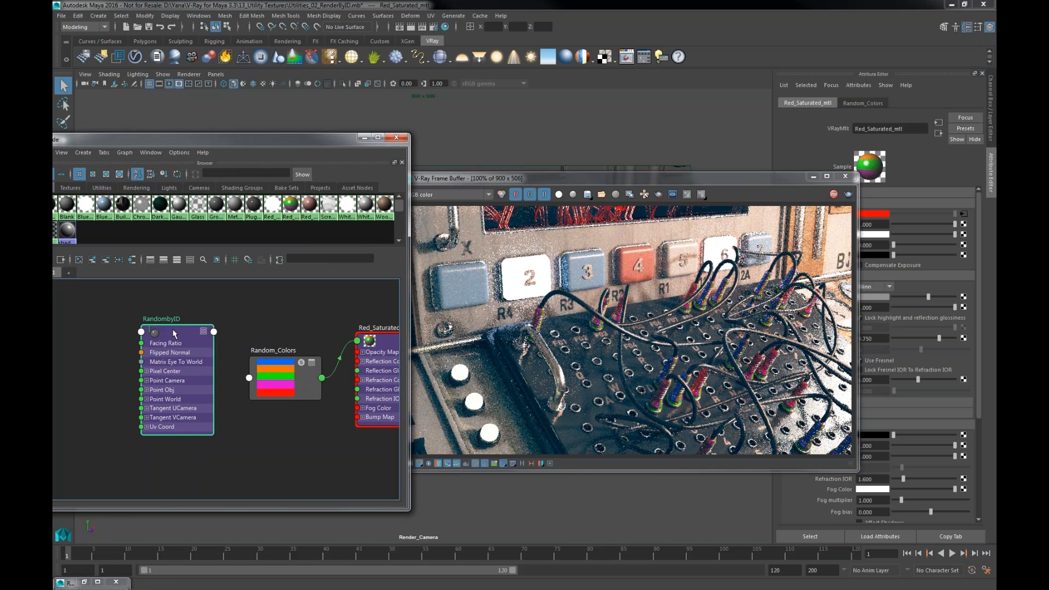
{"action": "left_click", "coordinate": [859, 85]}
{"action": "mouse_move", "coordinate": [864, 126]}
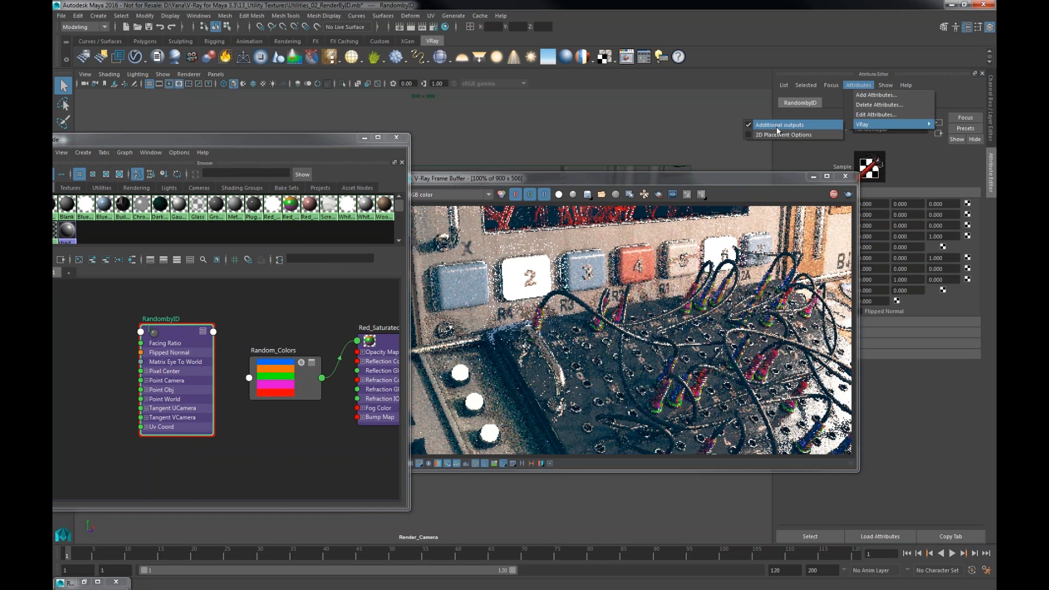
{"action": "left_click", "coordinate": [273, 419]}
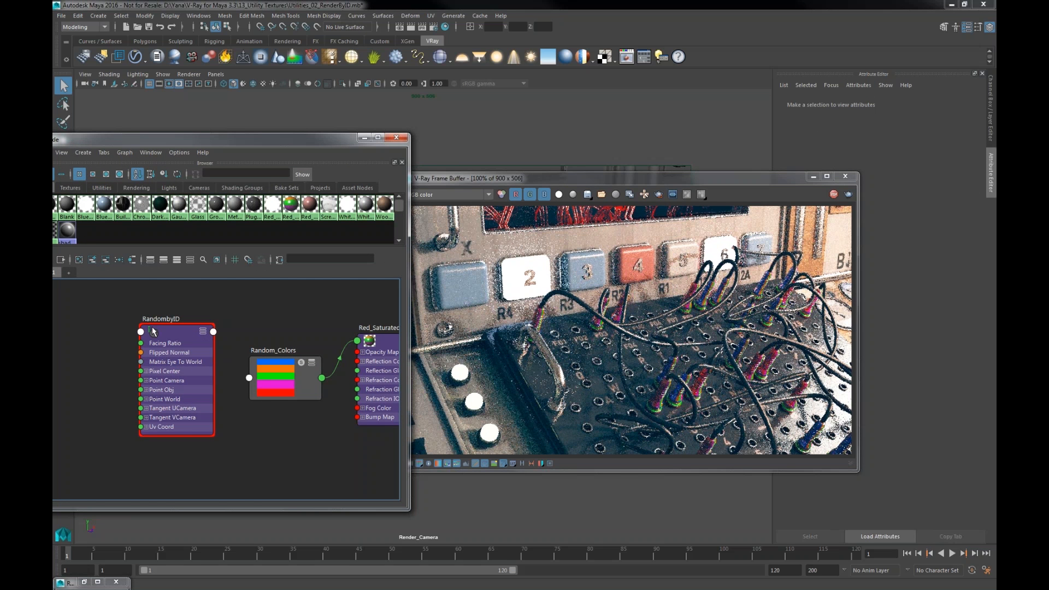
Step: Connect the vrayRandomByID output of the RandombyID node to the vCoord input of the Random_Colors ramp
{"action": "middle_click_drag", "start_coordinate": [152, 329], "coordinate": [278, 372]}
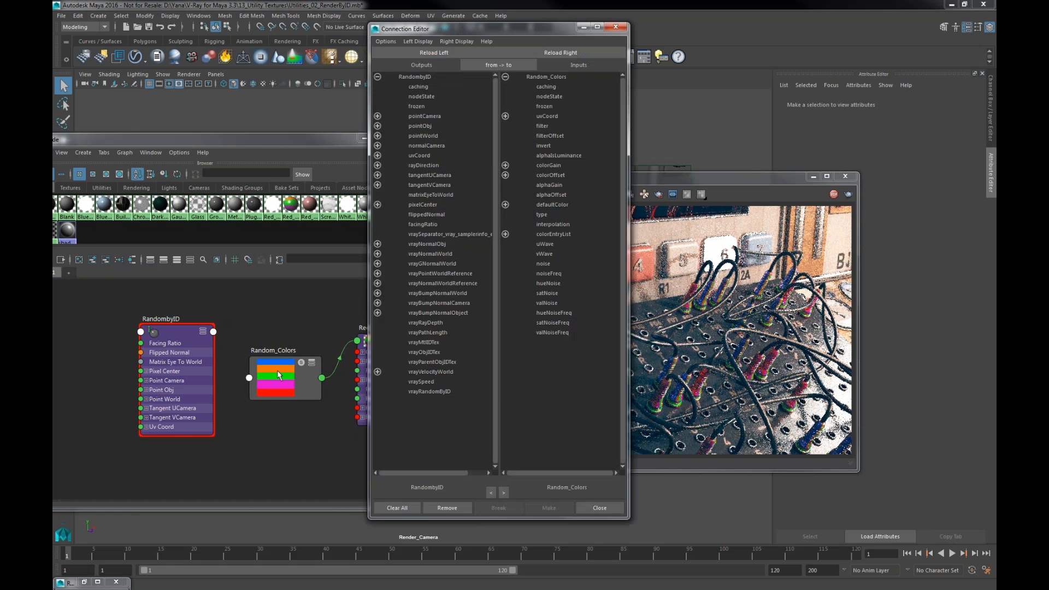
{"action": "left_click", "coordinate": [440, 392]}
{"action": "left_click", "coordinate": [506, 117]}
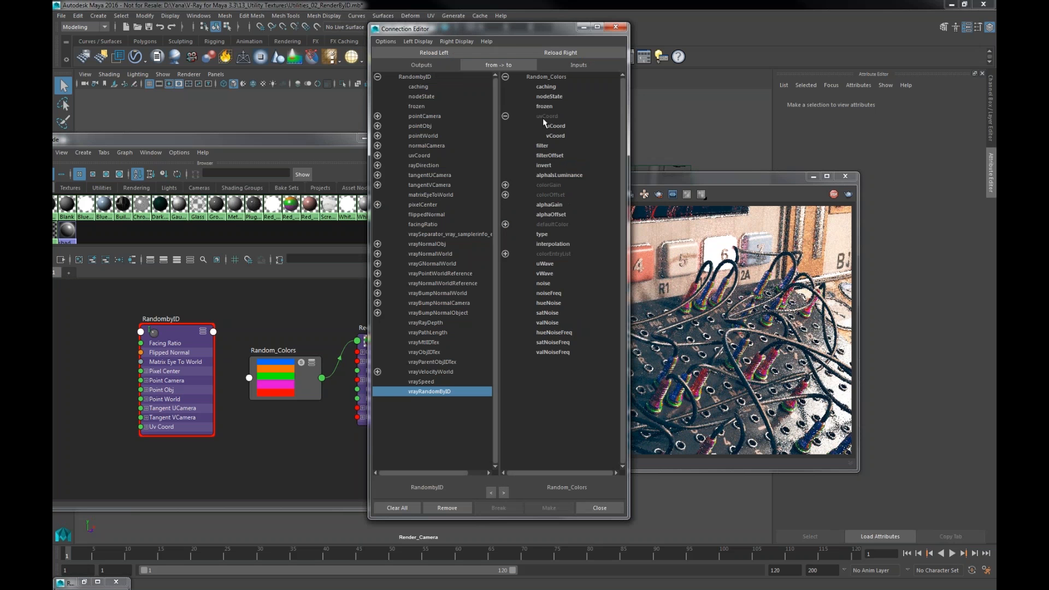
{"action": "left_click", "coordinate": [555, 136]}
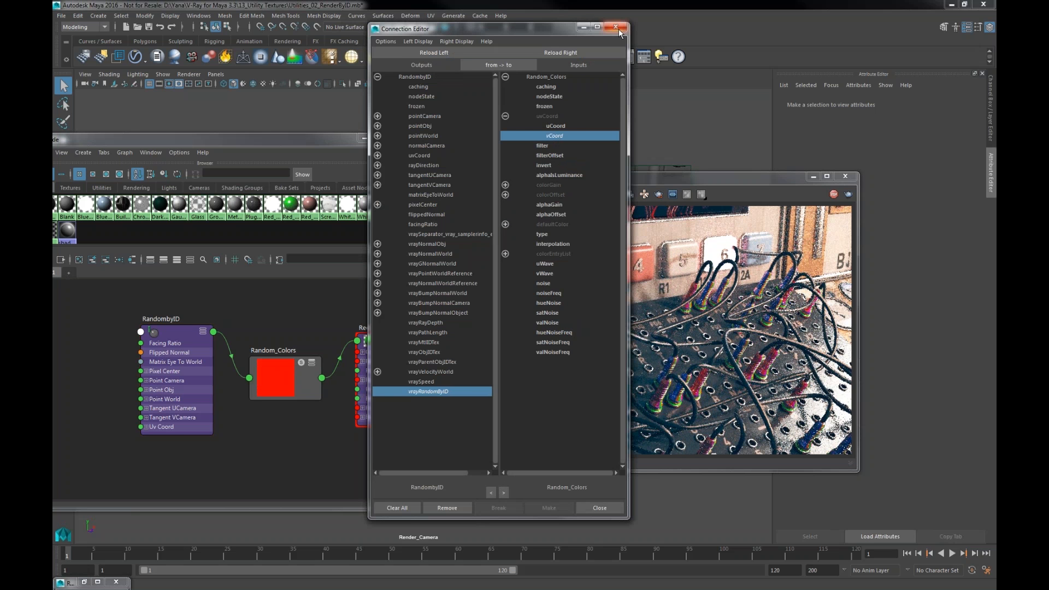
{"action": "left_click", "coordinate": [616, 26]}
Step: Add a brown color entry at position 0.324 of the Random_Colors ramp, moving the frame buffer clear of the ramp settings
{"action": "left_click", "coordinate": [267, 397]}
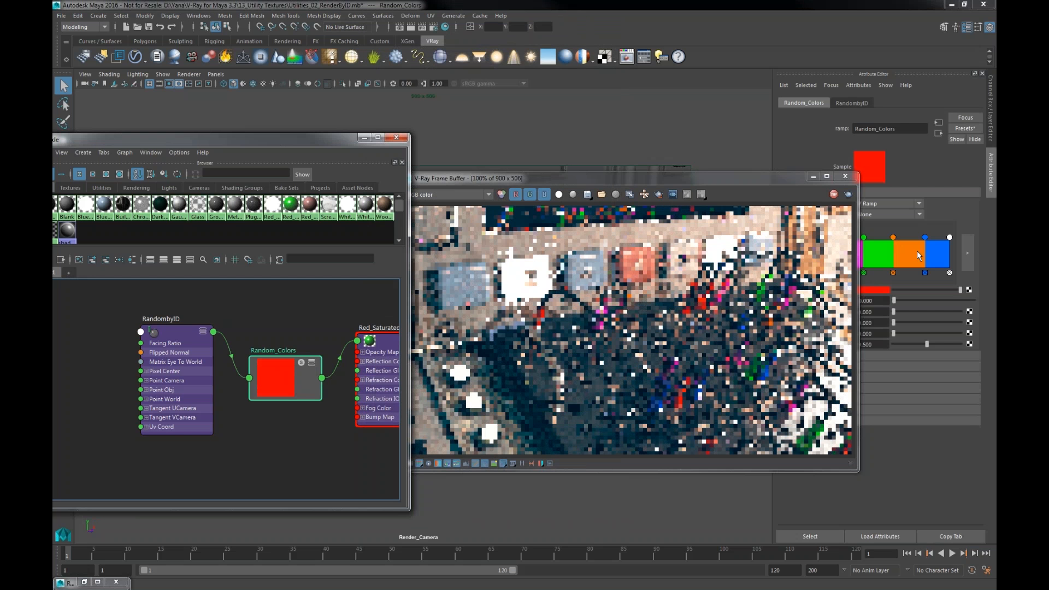
{"action": "left_click_drag", "start_coordinate": [752, 178], "coordinate": [659, 184]}
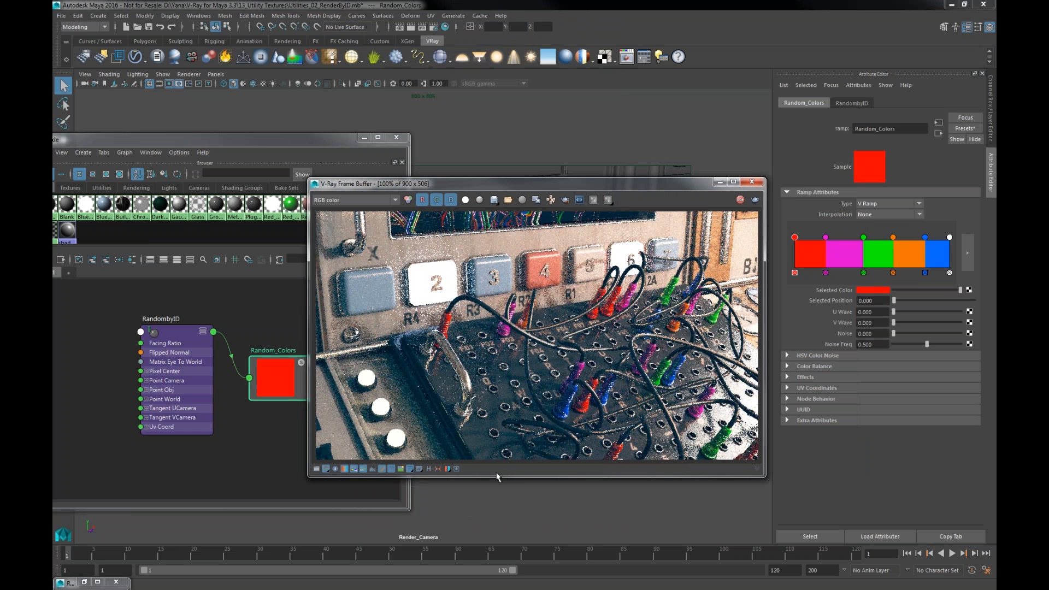
{"action": "left_click", "coordinate": [844, 245]}
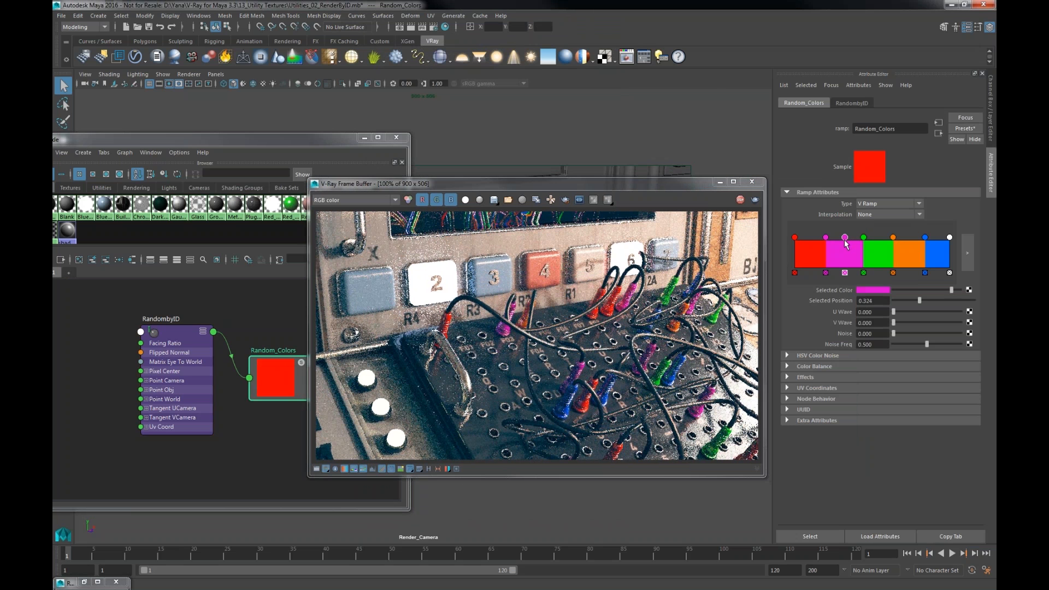
{"action": "left_click", "coordinate": [874, 291]}
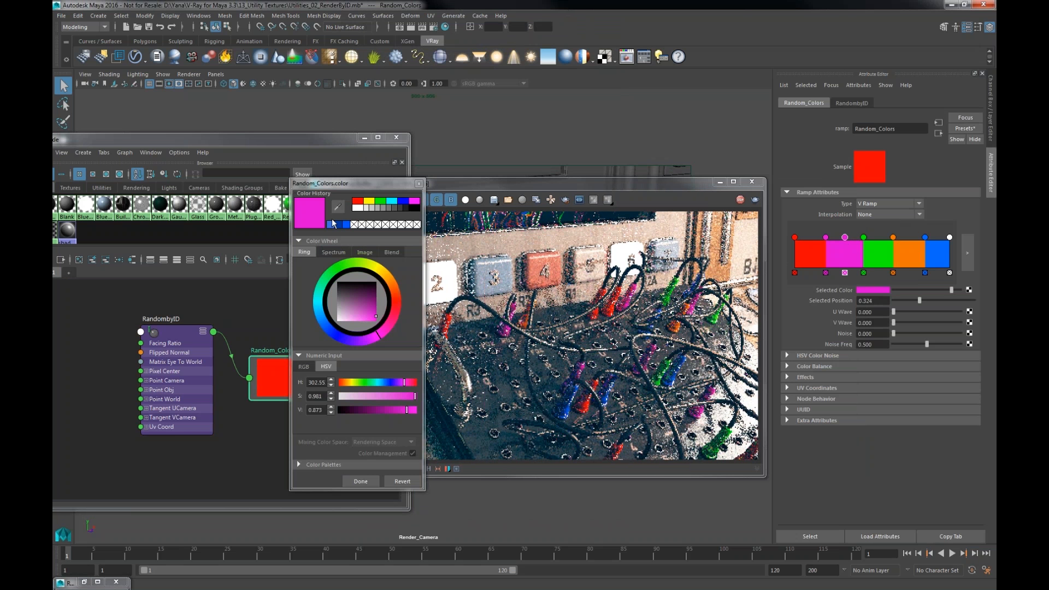
{"action": "left_click", "coordinate": [389, 282]}
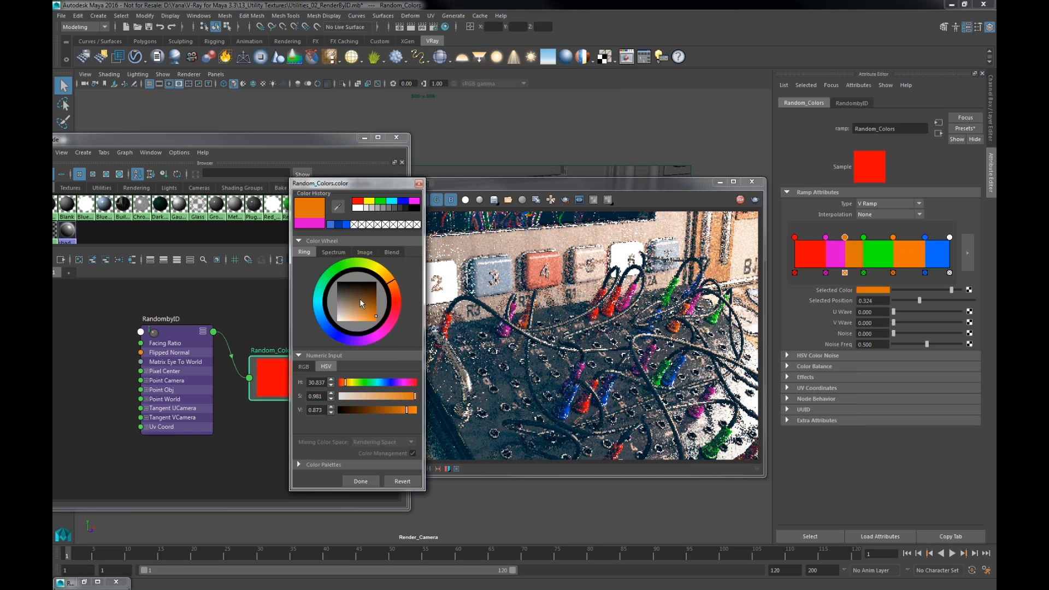
{"action": "left_click", "coordinate": [360, 298]}
{"action": "left_click", "coordinate": [360, 482]}
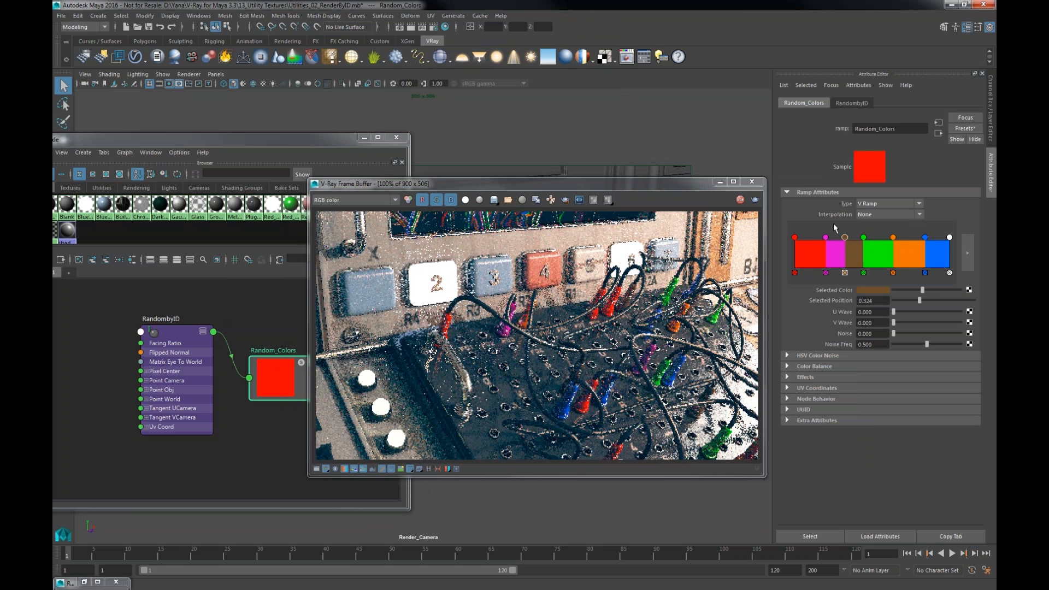
Step: Add a magenta color entry at position 0.749 of the Random_Colors ramp
{"action": "left_click", "coordinate": [912, 244]}
{"action": "left_click", "coordinate": [873, 290]}
{"action": "left_click", "coordinate": [881, 318]}
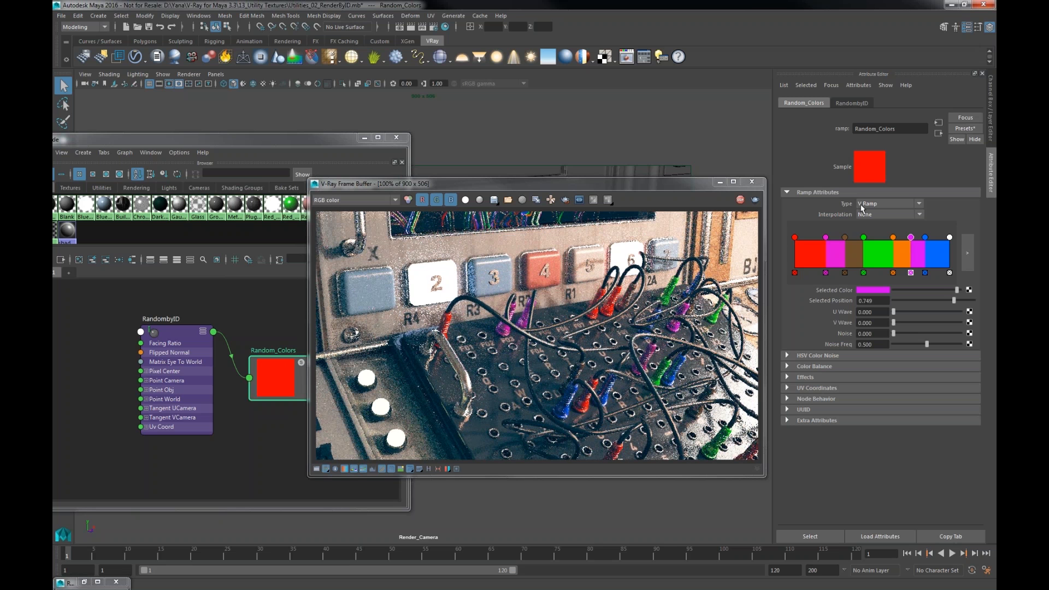
Step: Stop the interactive render of the synthesizer scene and close the frame buffer and Hypershade
{"action": "left_click", "coordinate": [742, 202]}
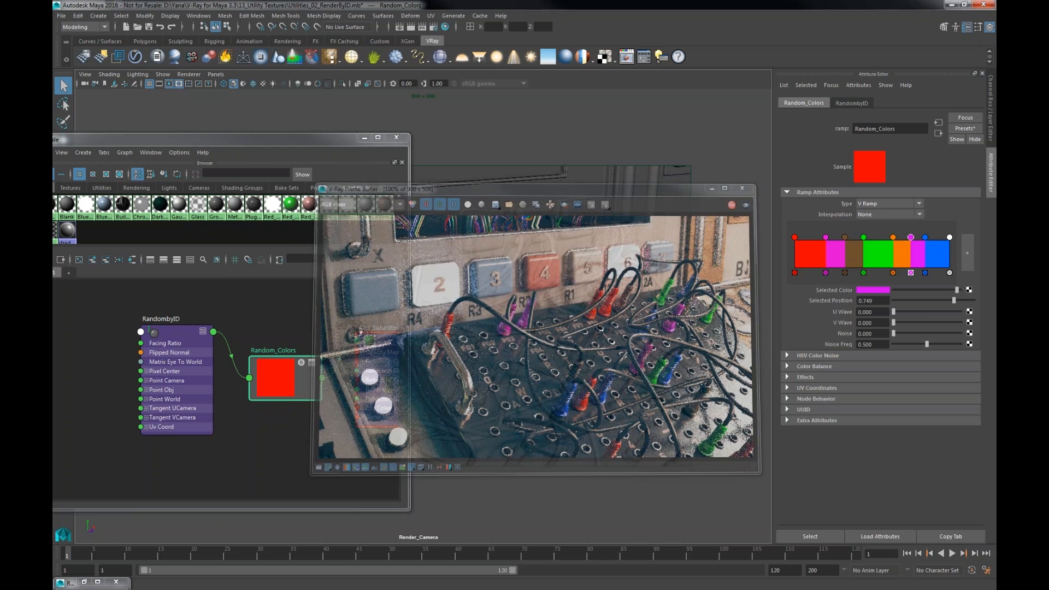
{"action": "left_click", "coordinate": [752, 186]}
{"action": "left_click", "coordinate": [396, 137]}
Step: Show the VFB Improvements slide in Adobe Reader to introduce loading color corrections and saving LUT files, and return to Maya
{"action": "key", "text": "alt+Tab"}
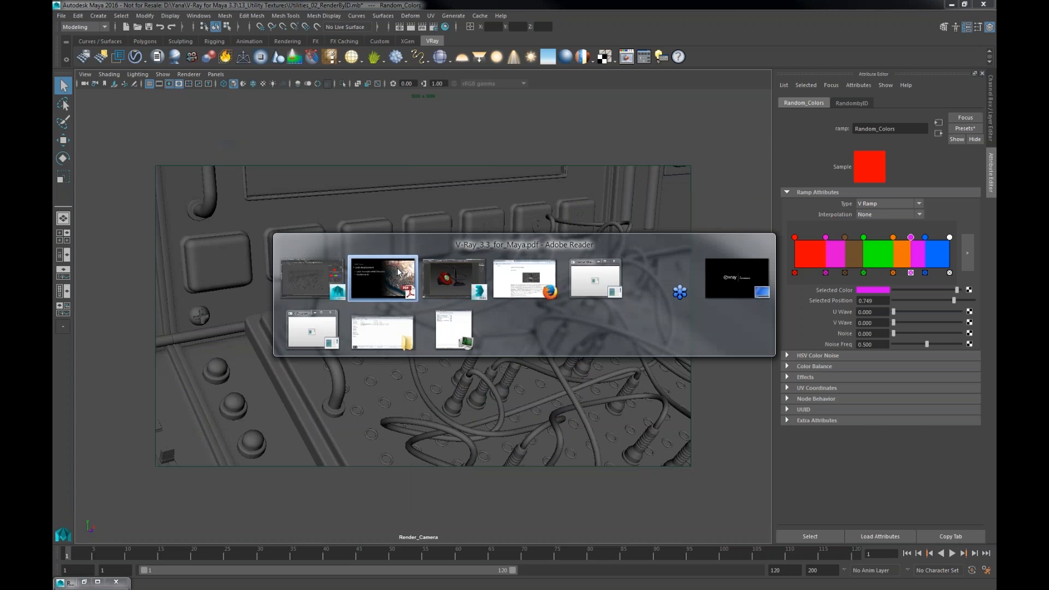
{"action": "left_click", "coordinate": [398, 272]}
{"action": "left_click", "coordinate": [406, 265]}
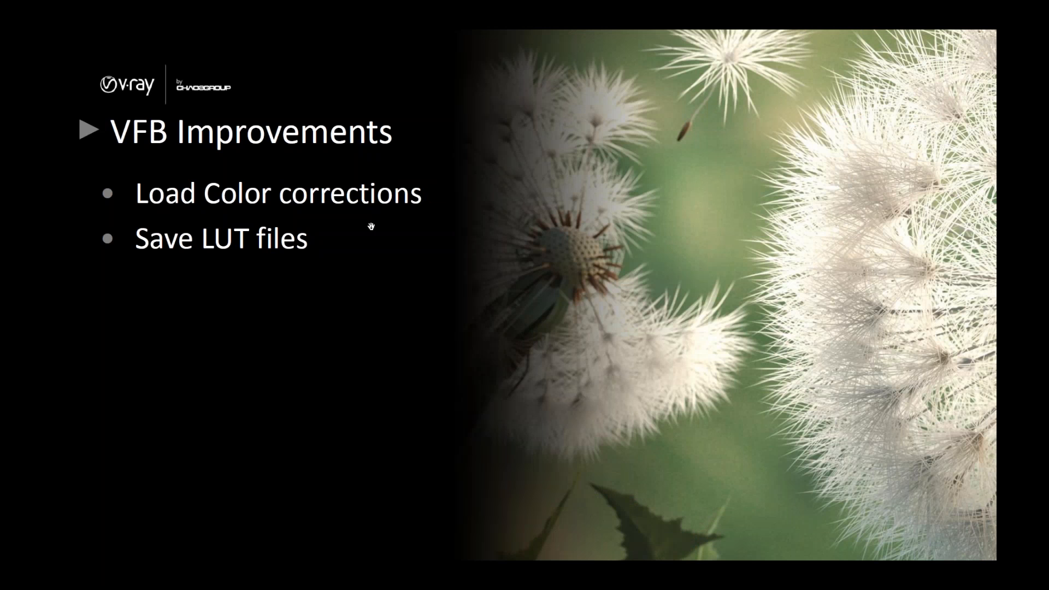
{"action": "key", "text": "alt+Tab"}
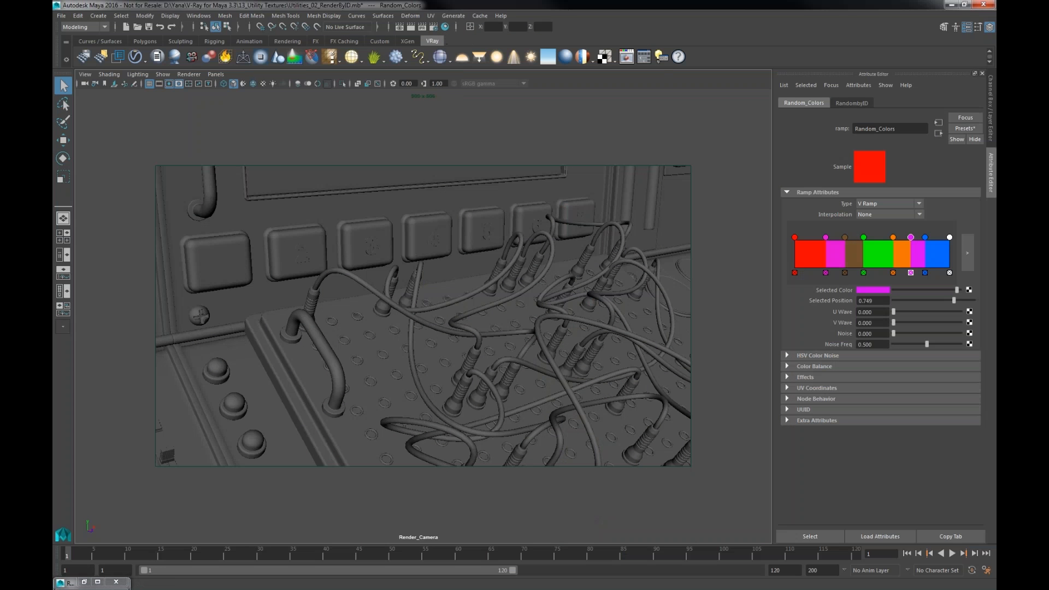
Step: Load the fourth 834x1000 dandelion render from the render history into the V-Ray Frame Buffer and display its color correction controls
{"action": "left_click", "coordinate": [627, 56]}
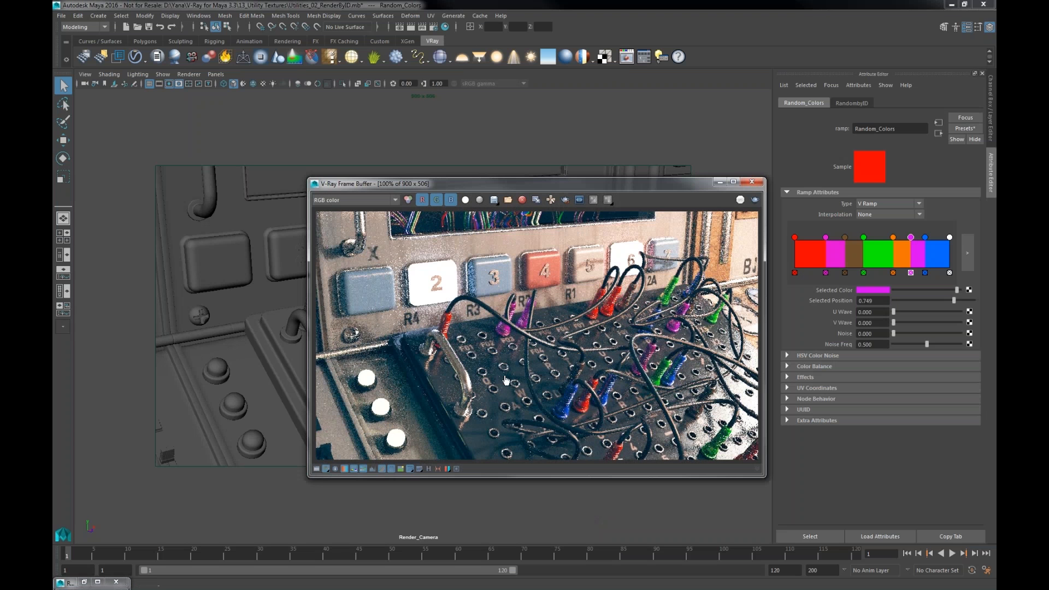
{"action": "left_click_drag", "start_coordinate": [575, 178], "coordinate": [575, 106]}
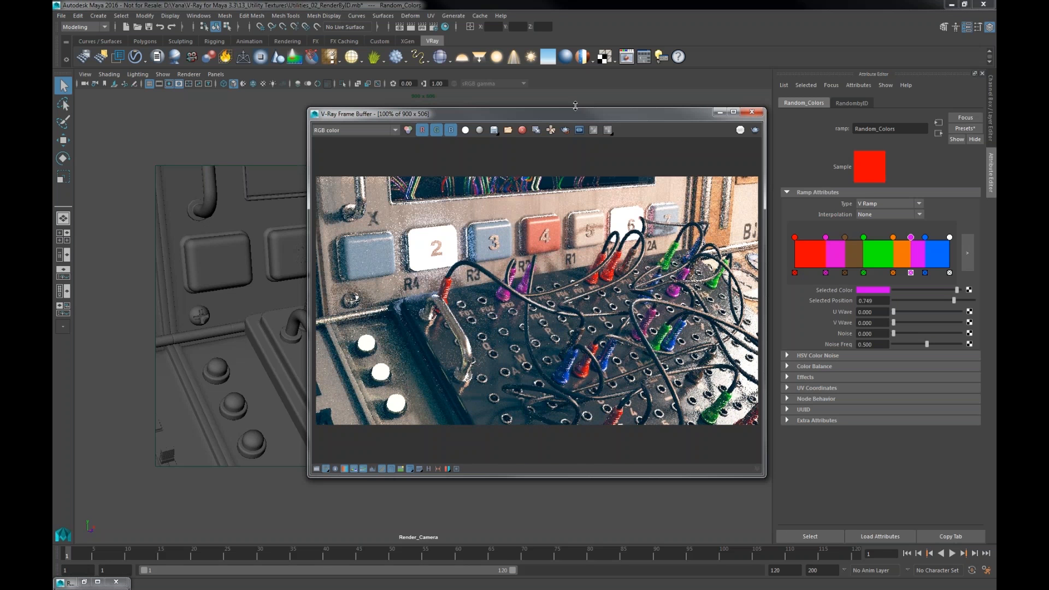
{"action": "left_click", "coordinate": [428, 469]}
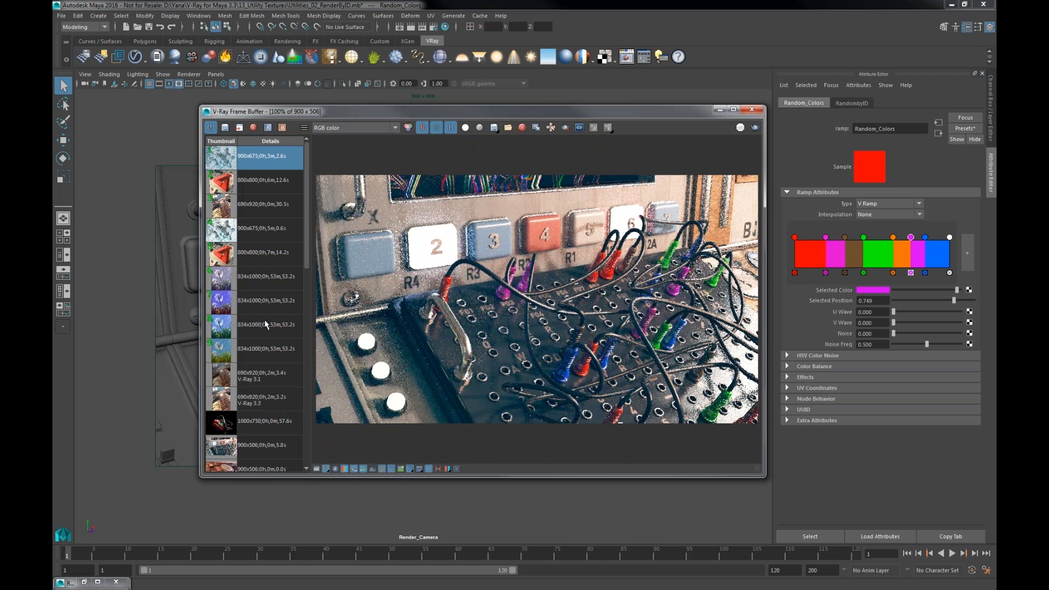
{"action": "double_click", "coordinate": [258, 354]}
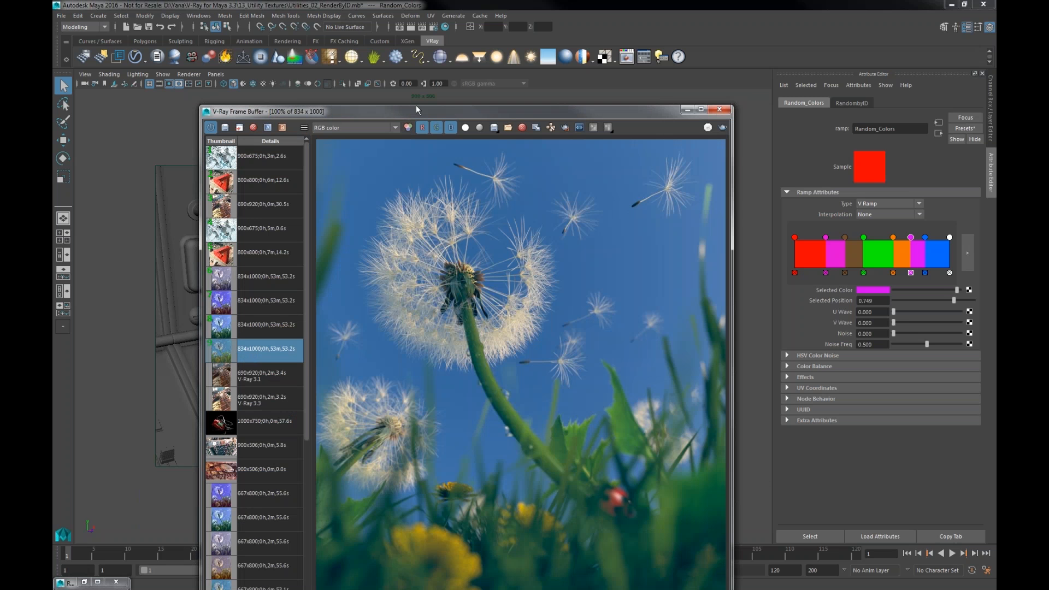
{"action": "left_click_drag", "start_coordinate": [416, 109], "coordinate": [424, 34]}
{"action": "left_click", "coordinate": [323, 564]}
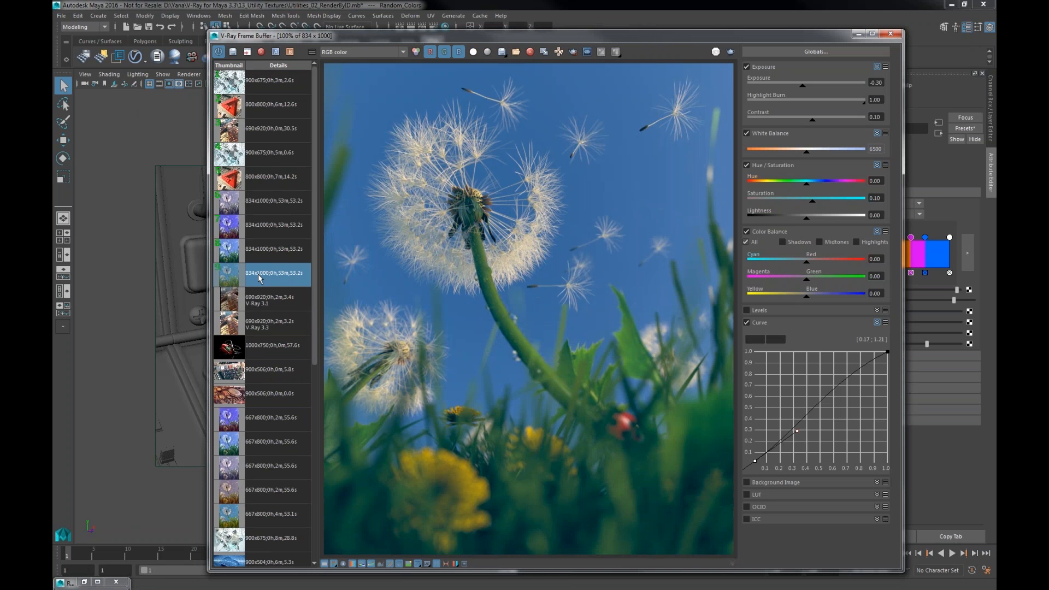
Step: Load the color corrections of the fourth and third 834x1000 history renders, the 900x506 0h,0m,0.0s render, and finally the first 834x1000 render
{"action": "right_click", "coordinate": [287, 273]}
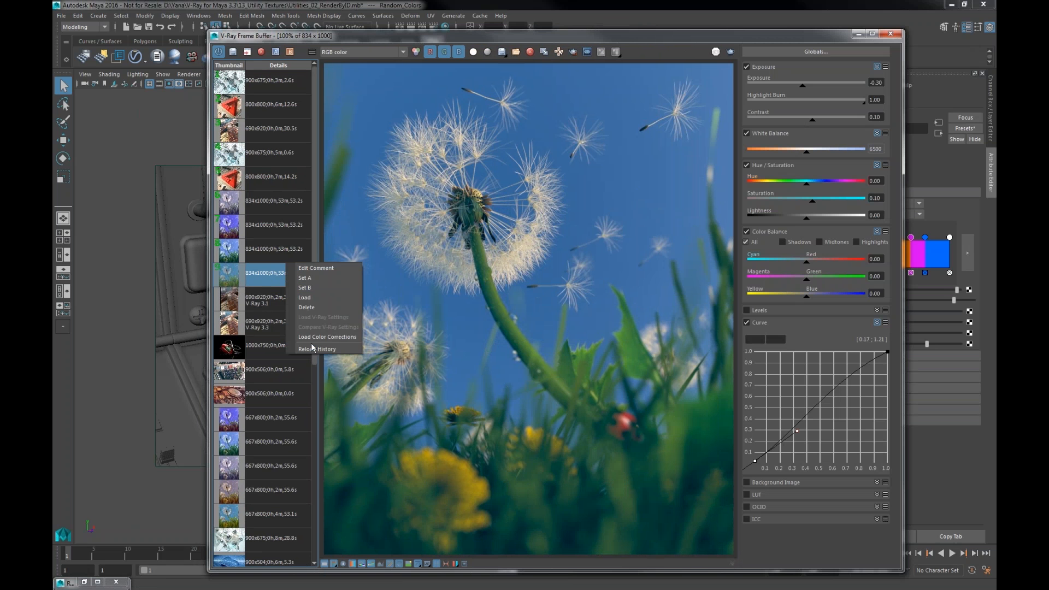
{"action": "left_click", "coordinate": [342, 336]}
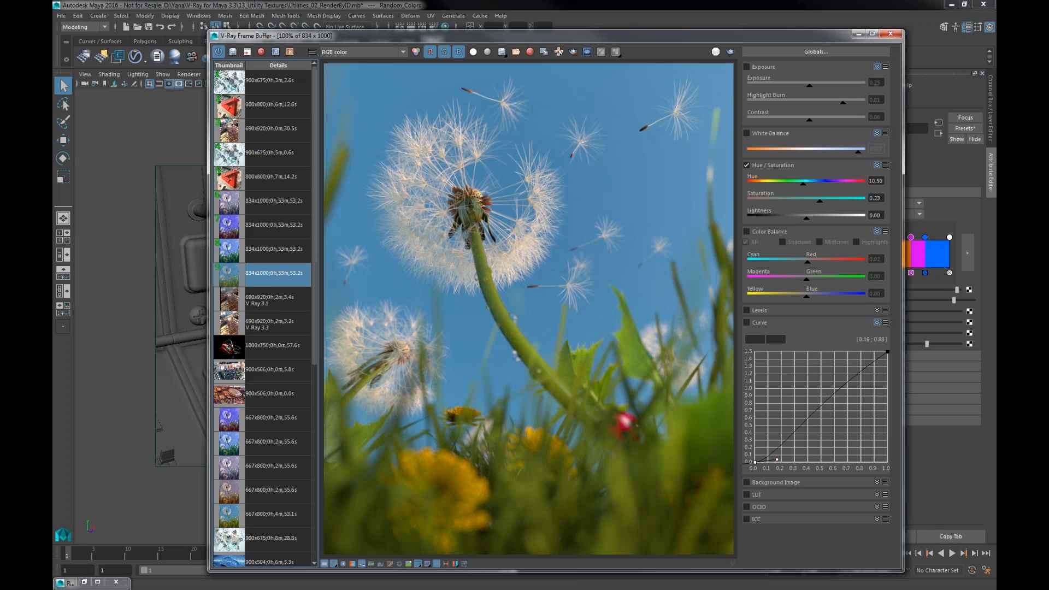
{"action": "right_click", "coordinate": [261, 243]}
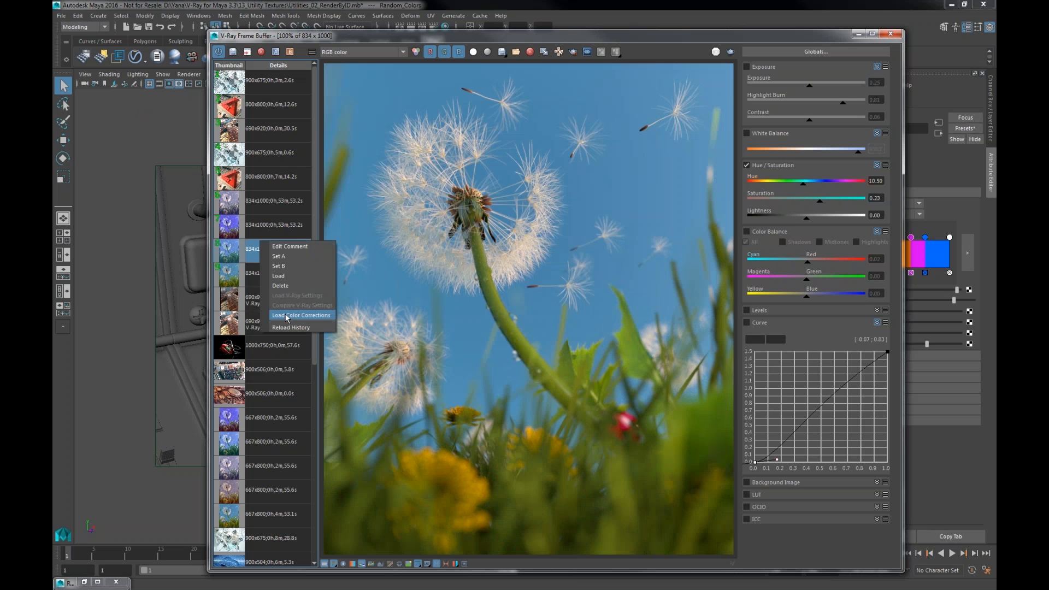
{"action": "left_click", "coordinate": [287, 316]}
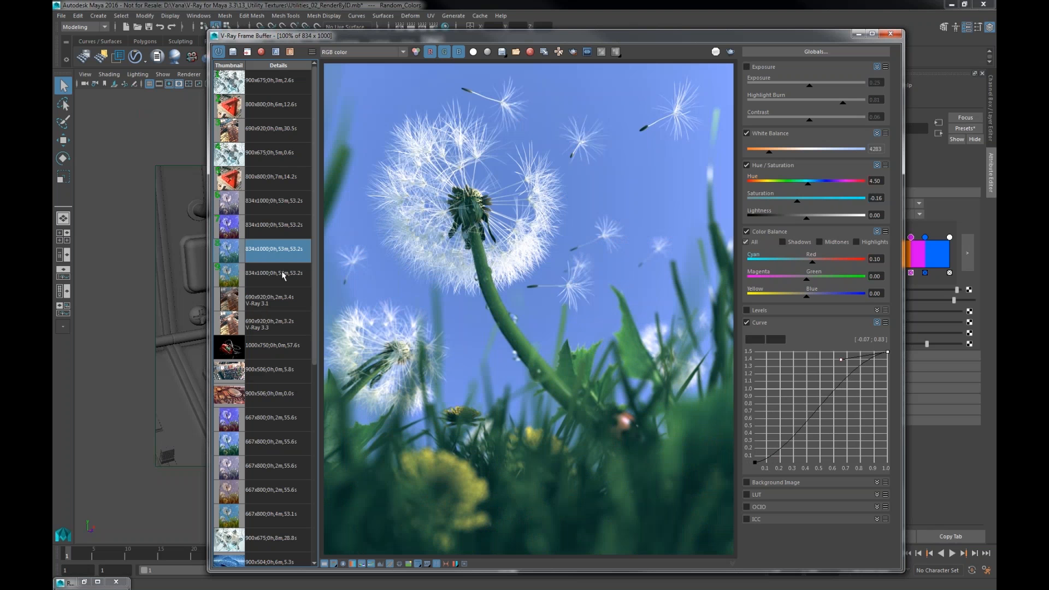
{"action": "right_click", "coordinate": [268, 397]}
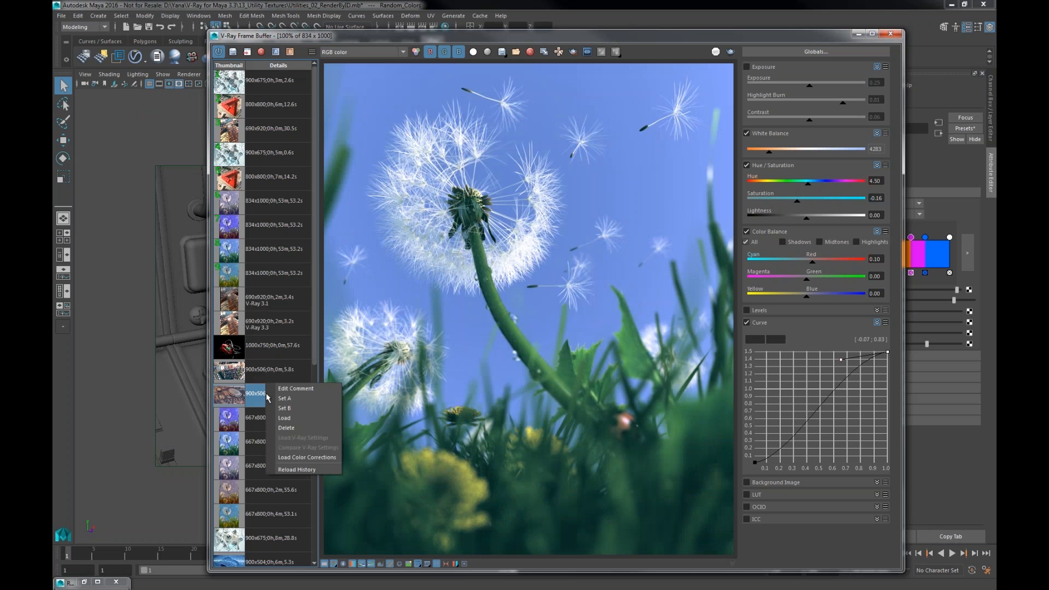
{"action": "left_click", "coordinate": [306, 455]}
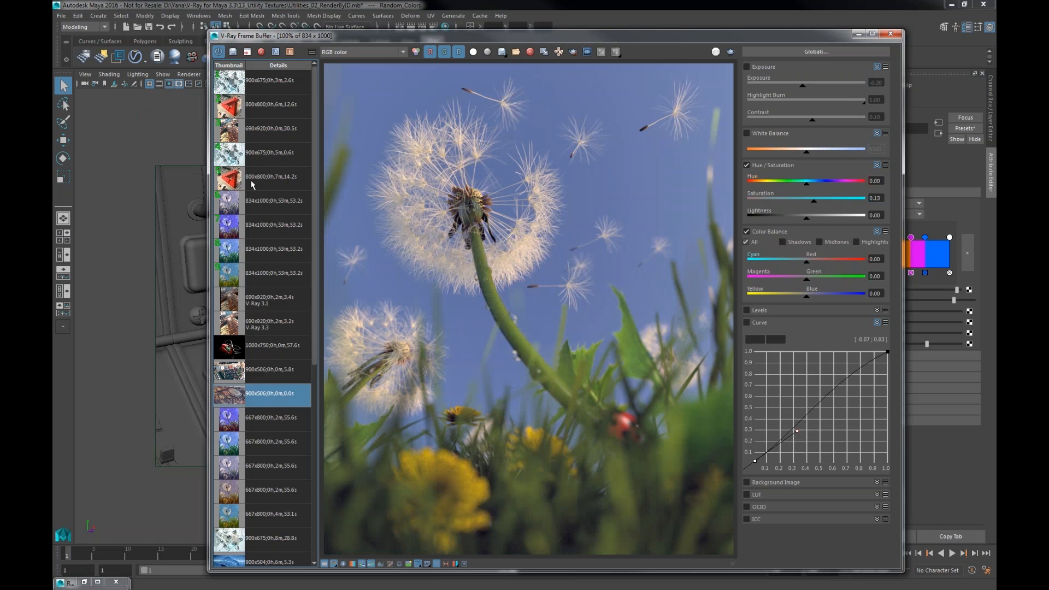
{"action": "right_click", "coordinate": [260, 198]}
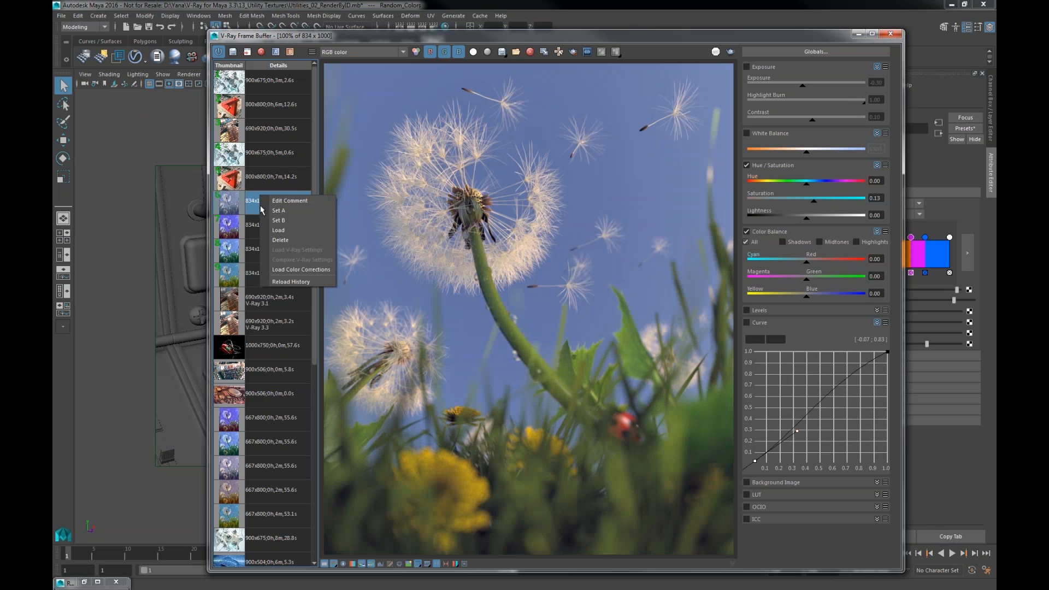
{"action": "left_click", "coordinate": [289, 270]}
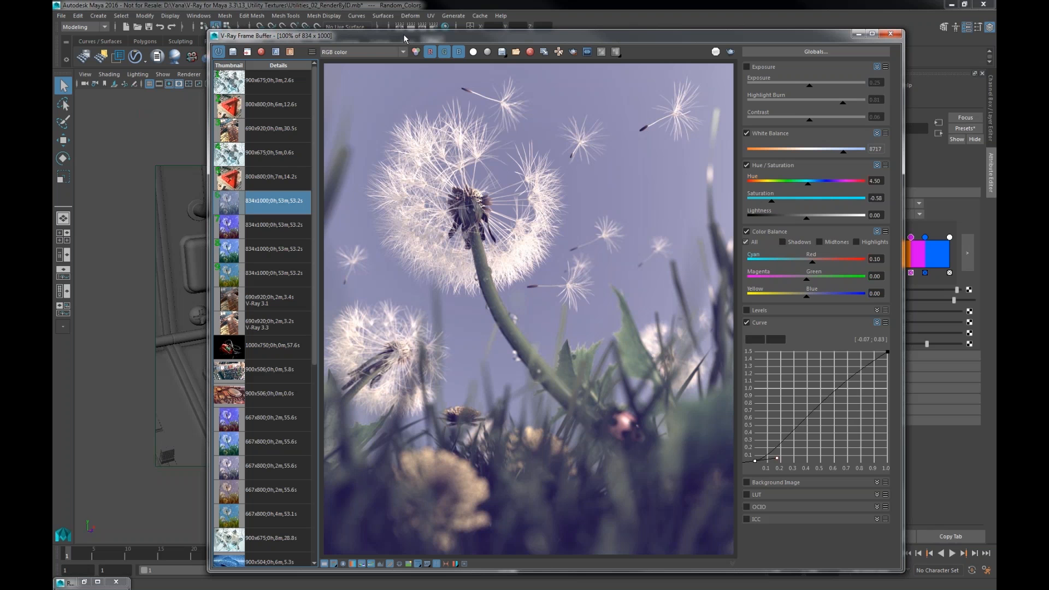
Step: Save the current color corrections from the V-Ray Frame Buffer as a LUT file (*.cube) named LUT in the V-Ray for Maya 3.3 folder
{"action": "left_click_drag", "start_coordinate": [405, 38], "coordinate": [348, 27]}
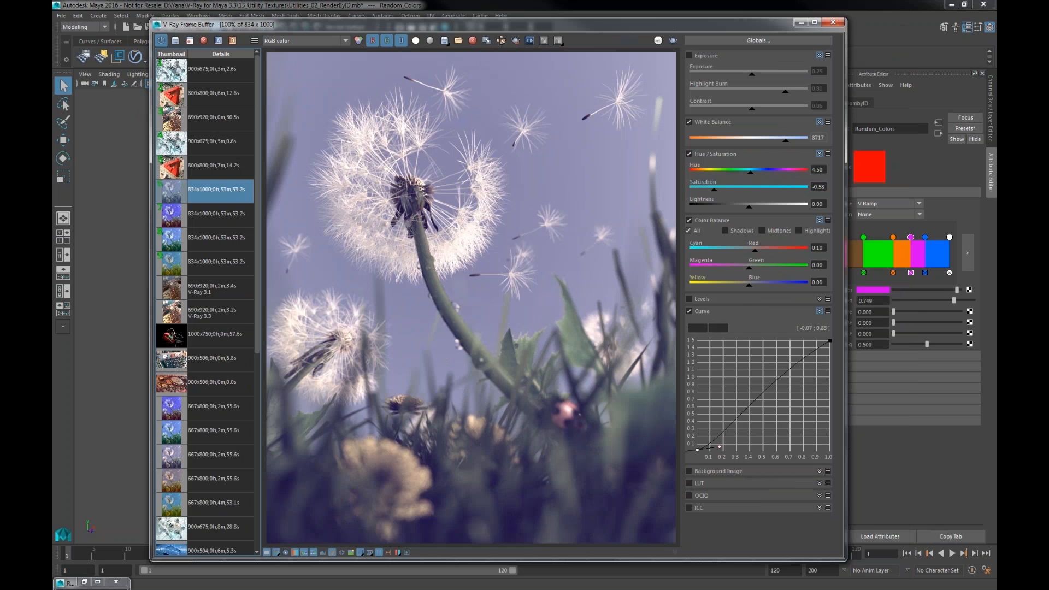
{"action": "left_click", "coordinate": [788, 42]}
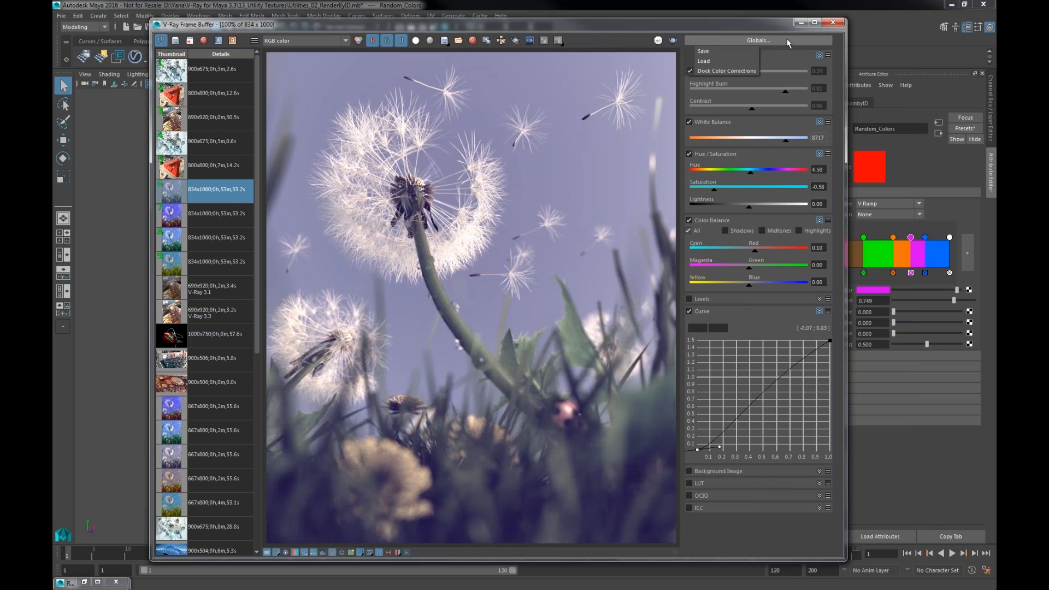
{"action": "left_click", "coordinate": [712, 51]}
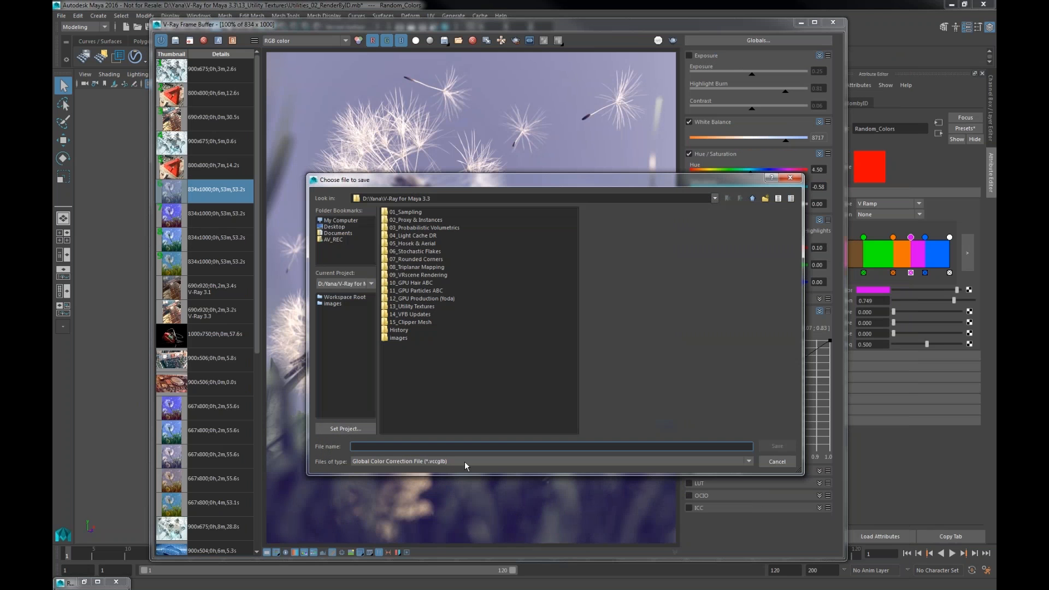
{"action": "left_click", "coordinate": [395, 461]}
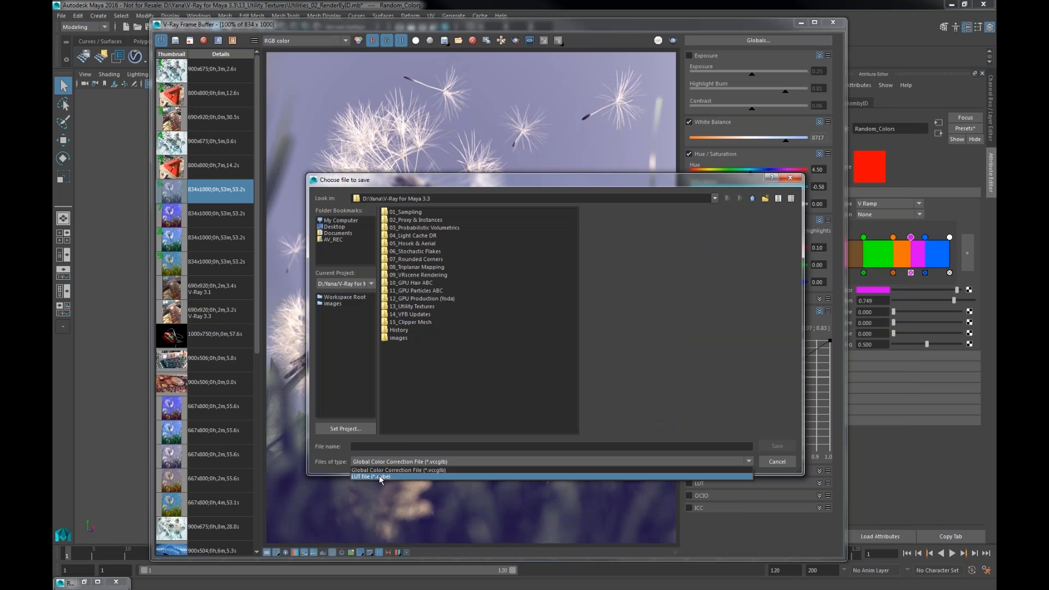
{"action": "left_click", "coordinate": [379, 476]}
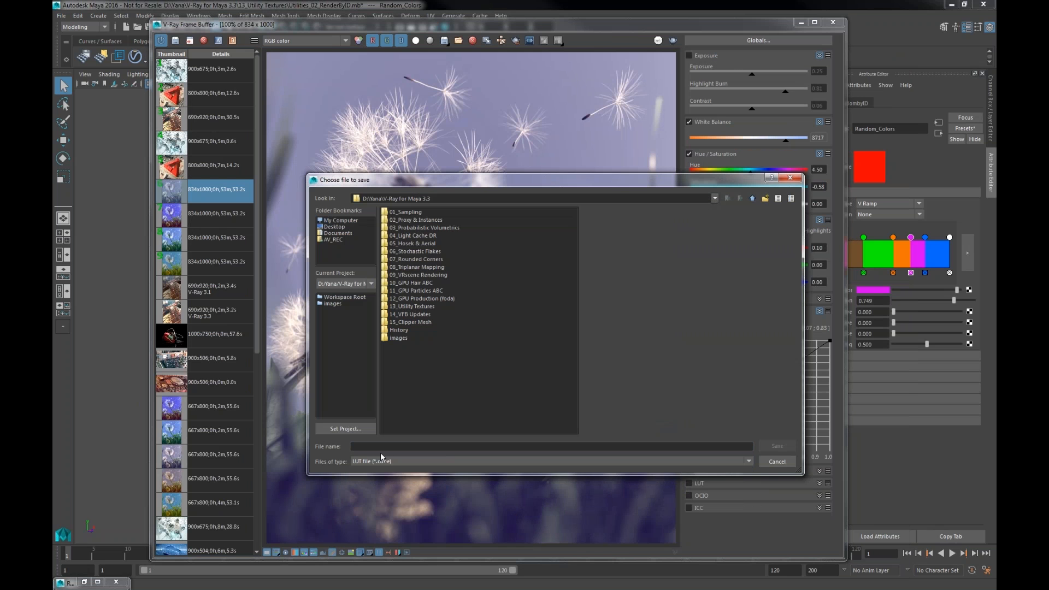
{"action": "left_click", "coordinate": [380, 447]}
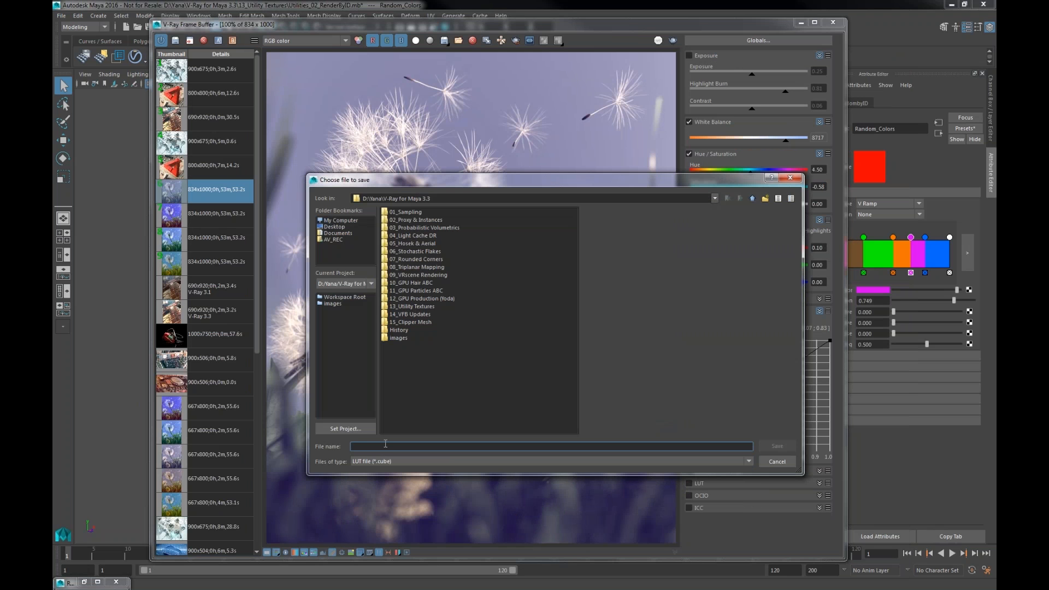
{"action": "type", "text": "LUT"}
{"action": "left_click", "coordinate": [778, 446]}
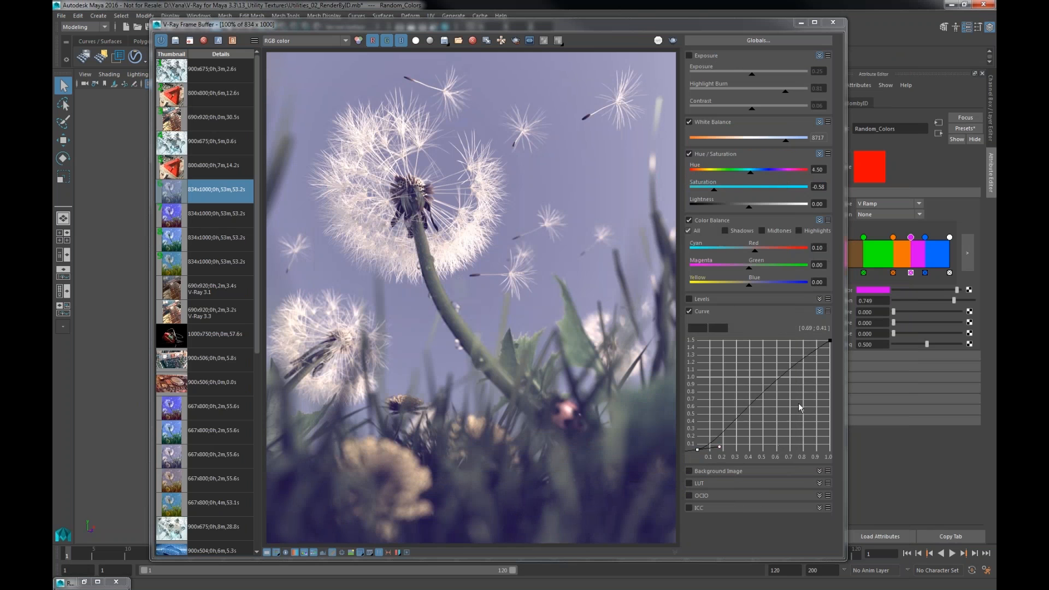
Step: Collapse the Exposure, White Balance, Hue / Saturation, Color Balance and Curve correction sections
{"action": "left_click", "coordinate": [818, 56]}
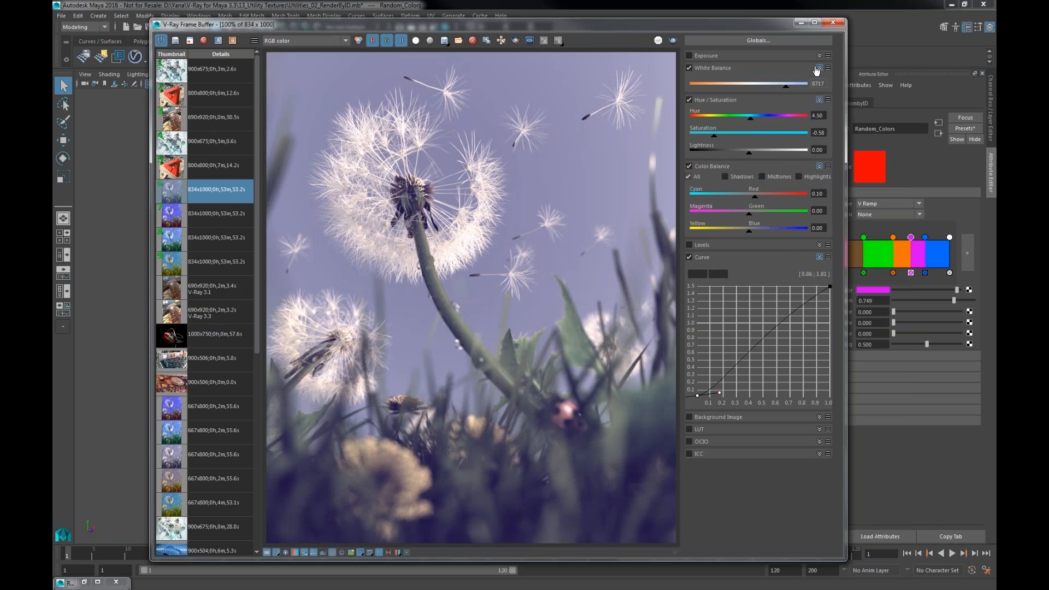
{"action": "left_click", "coordinate": [819, 68]}
{"action": "left_click", "coordinate": [820, 80]}
{"action": "left_click", "coordinate": [819, 92]}
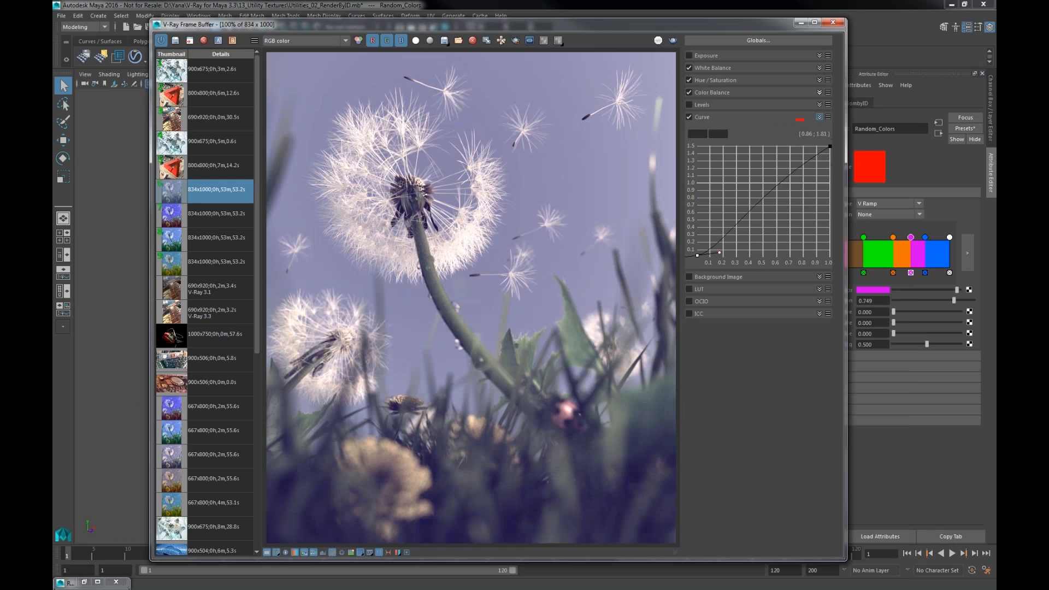
{"action": "left_click", "coordinate": [819, 117]}
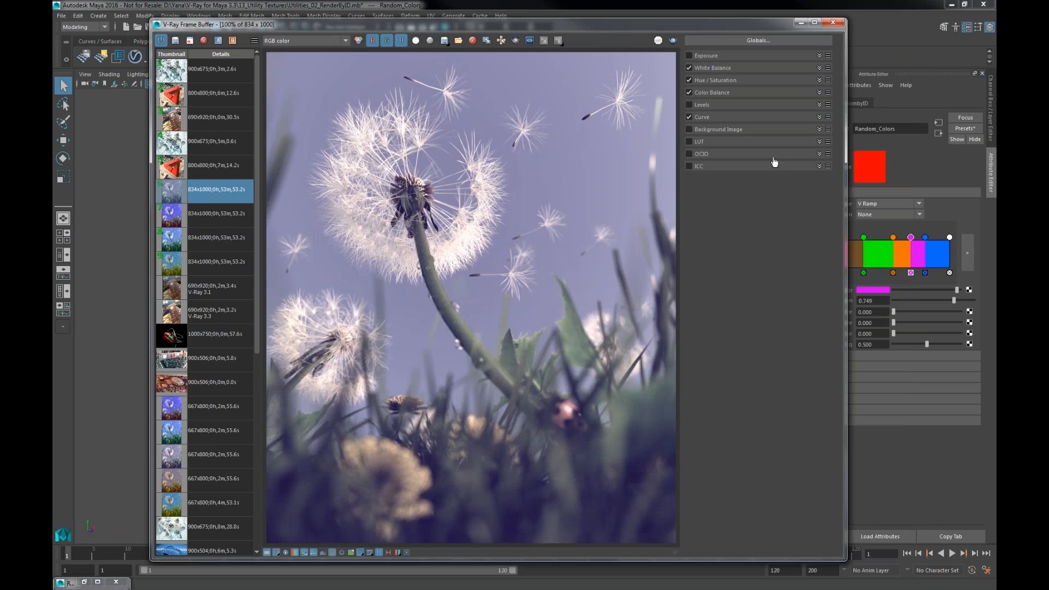
Step: Enable the LUT correction and load LUT.cube into it
{"action": "left_click", "coordinate": [690, 141]}
{"action": "left_click", "coordinate": [820, 142]}
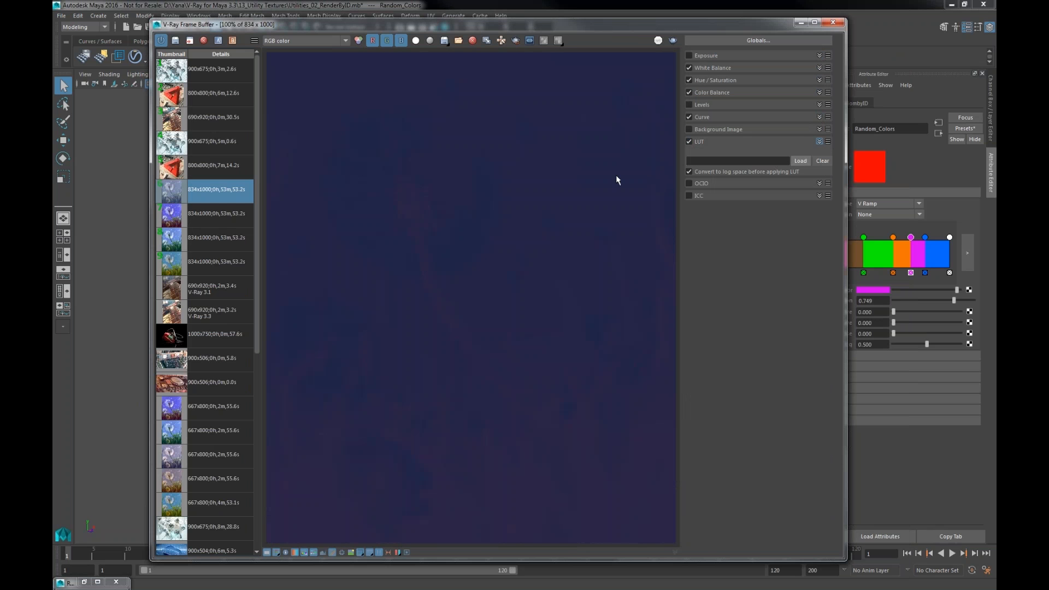
{"action": "left_click", "coordinate": [801, 161]}
{"action": "left_click", "coordinate": [397, 346]}
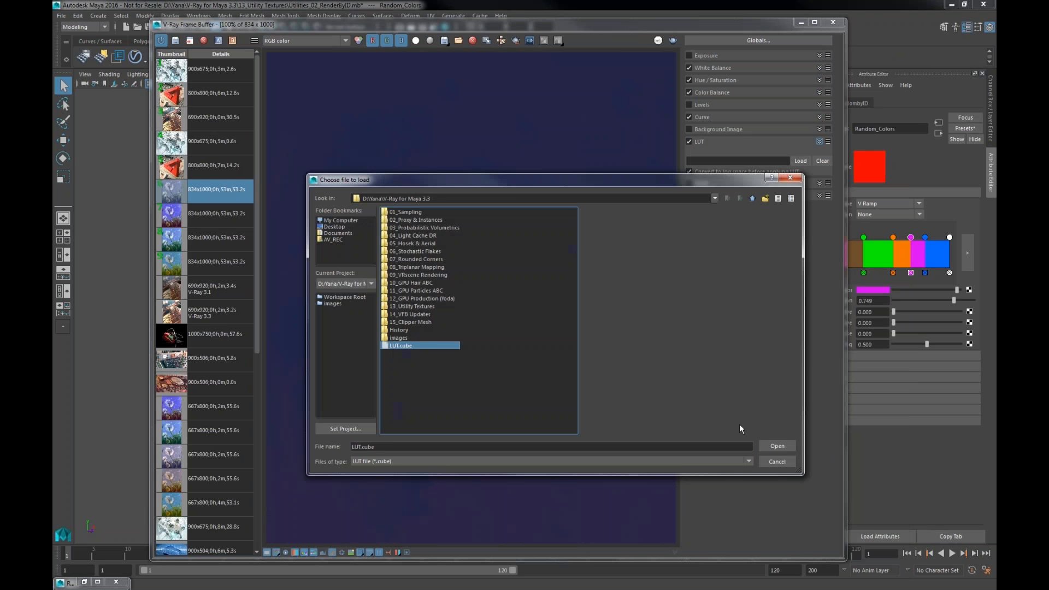
{"action": "left_click", "coordinate": [785, 446]}
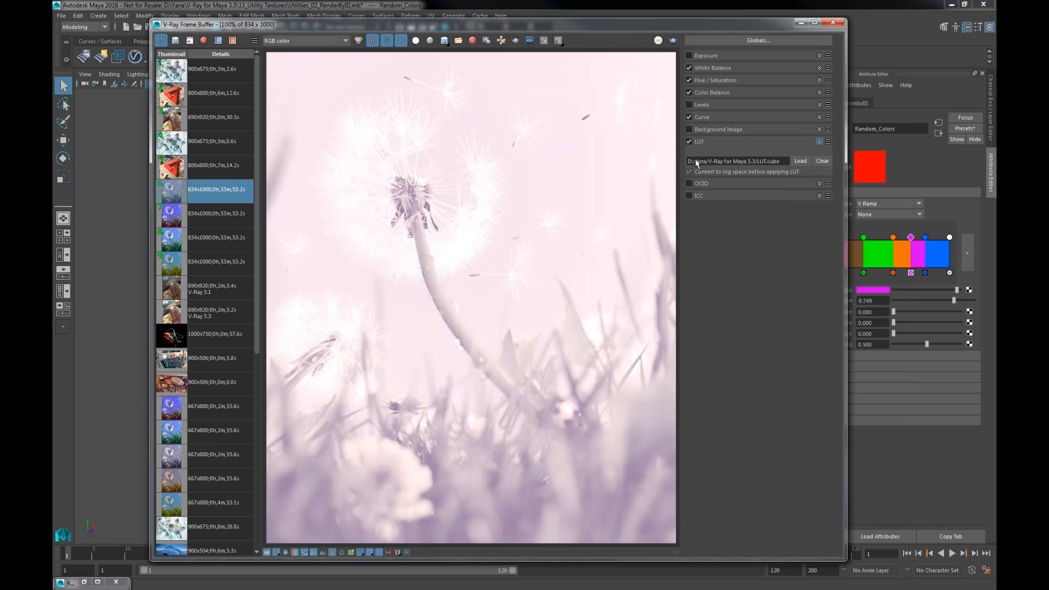
Step: Turn off log space conversion for the LUT, disable the White Balance, Hue / Saturation, Color Balance and Curve corrections, and collapse the LUT section
{"action": "left_click", "coordinate": [689, 172]}
{"action": "left_click", "coordinate": [689, 92]}
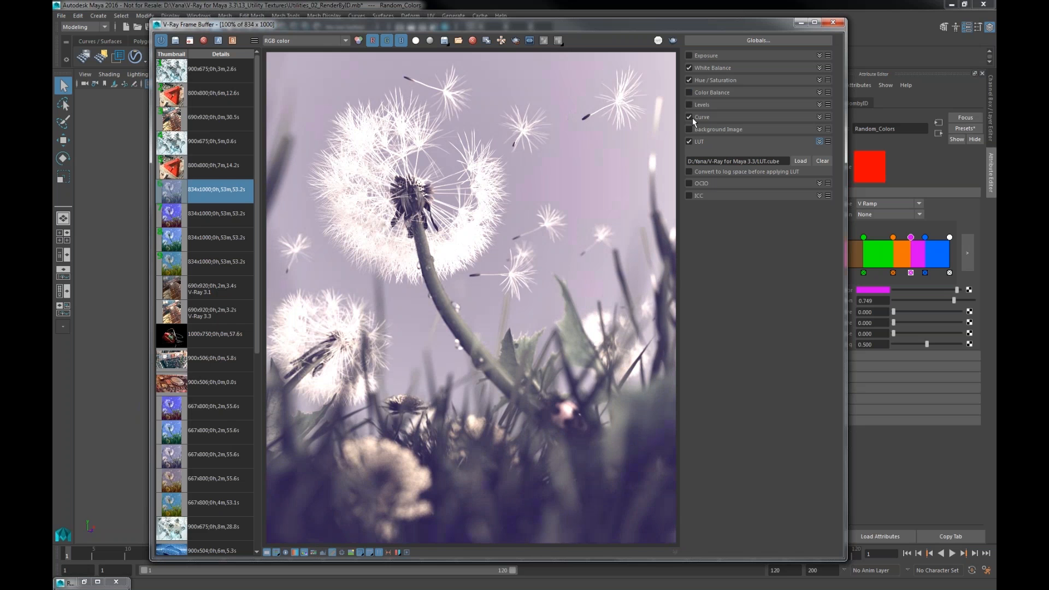
{"action": "left_click", "coordinate": [689, 80]}
{"action": "left_click", "coordinate": [689, 67]}
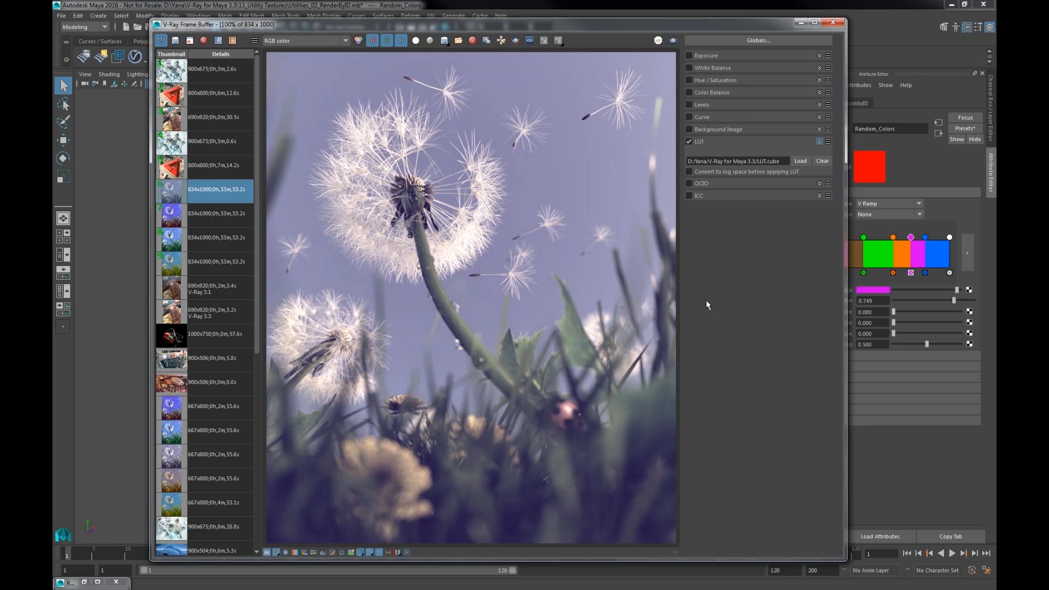
{"action": "left_click", "coordinate": [820, 141]}
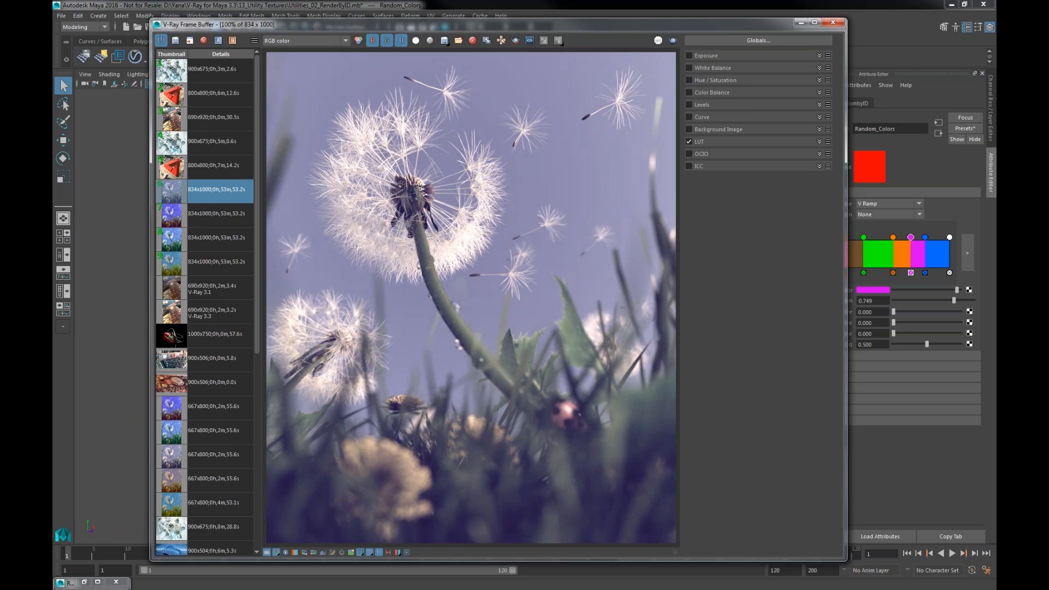
Step: Close the V-Ray Frame Buffer and switch to Adobe Reader to show the Improved V-Ray Clipper slide
{"action": "left_click", "coordinate": [833, 22]}
{"action": "key", "text": "alt+Tab"}
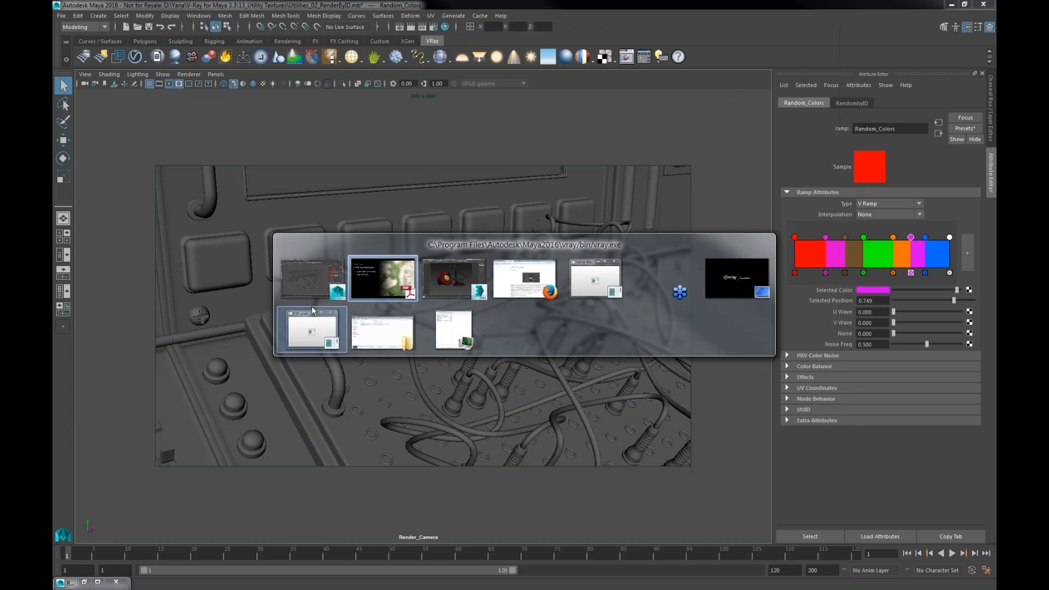
{"action": "left_click", "coordinate": [389, 265]}
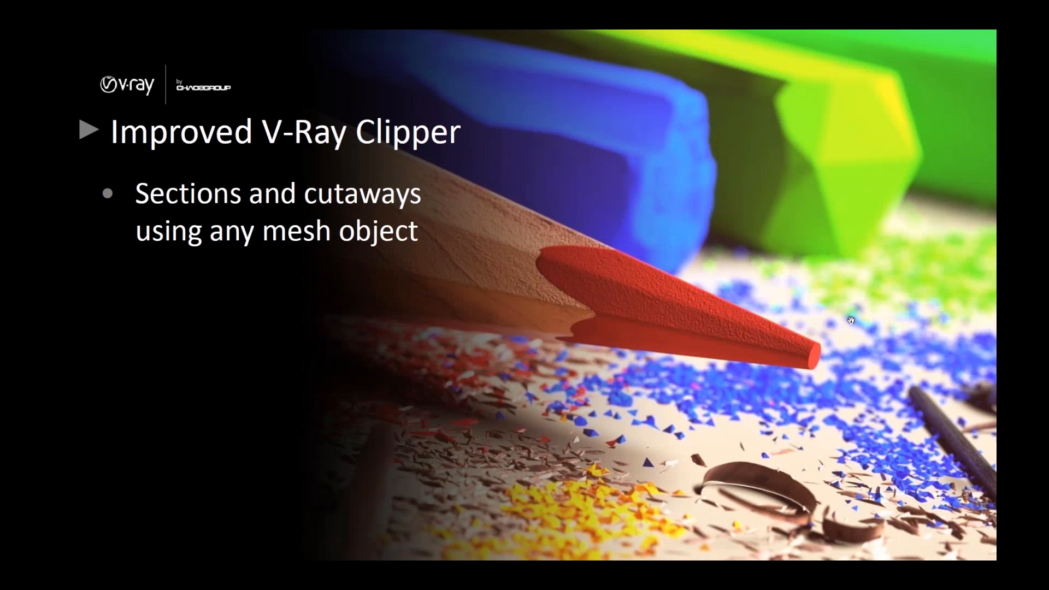